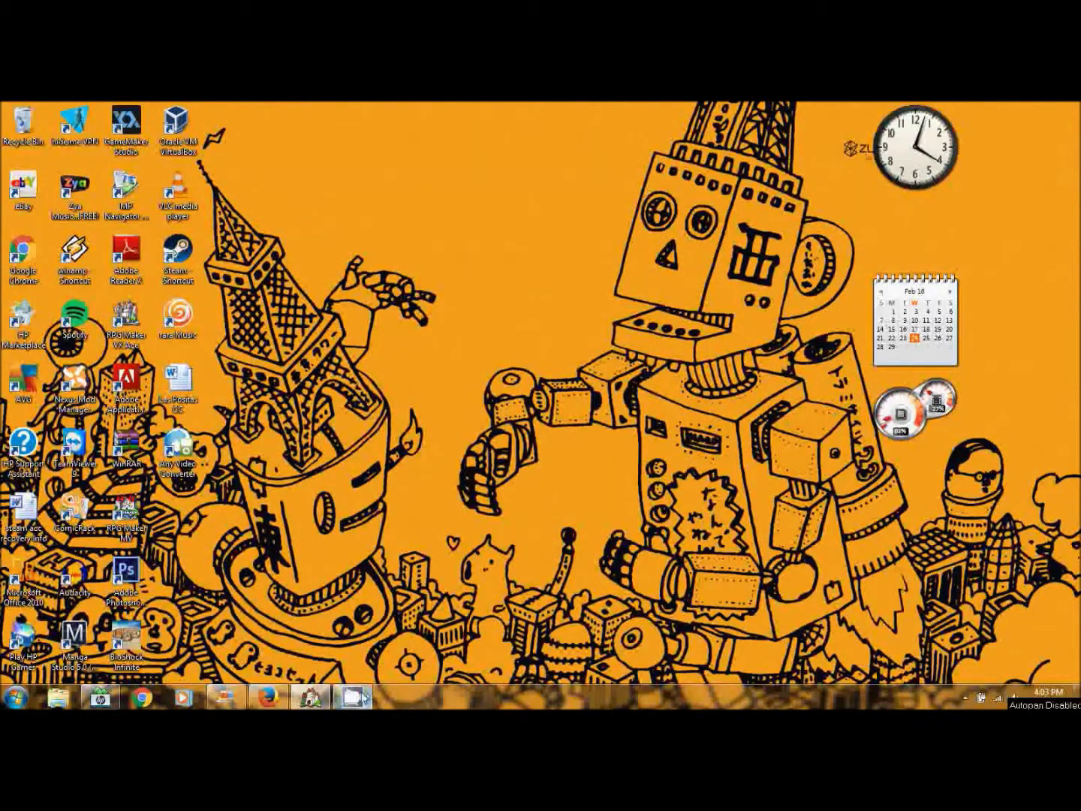
- Restore the Ethereal Heart RPG Maker VX Ace window from the taskbar
mouse_move(309, 700)
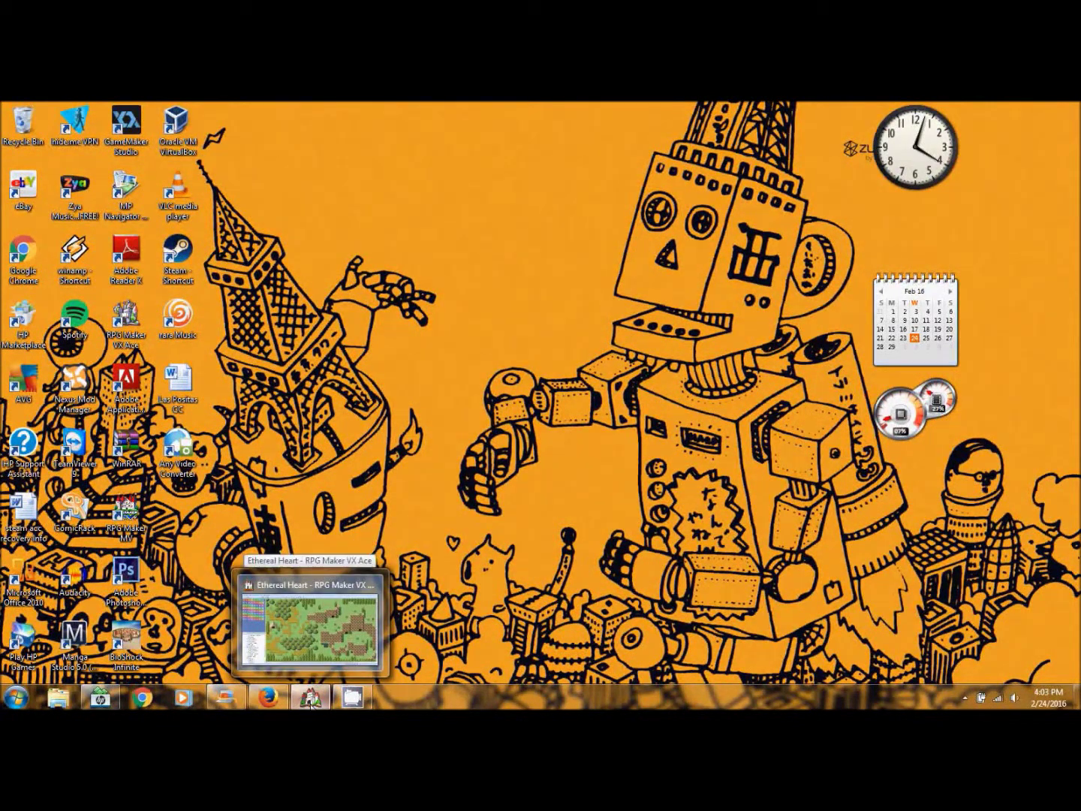
left_click(310, 700)
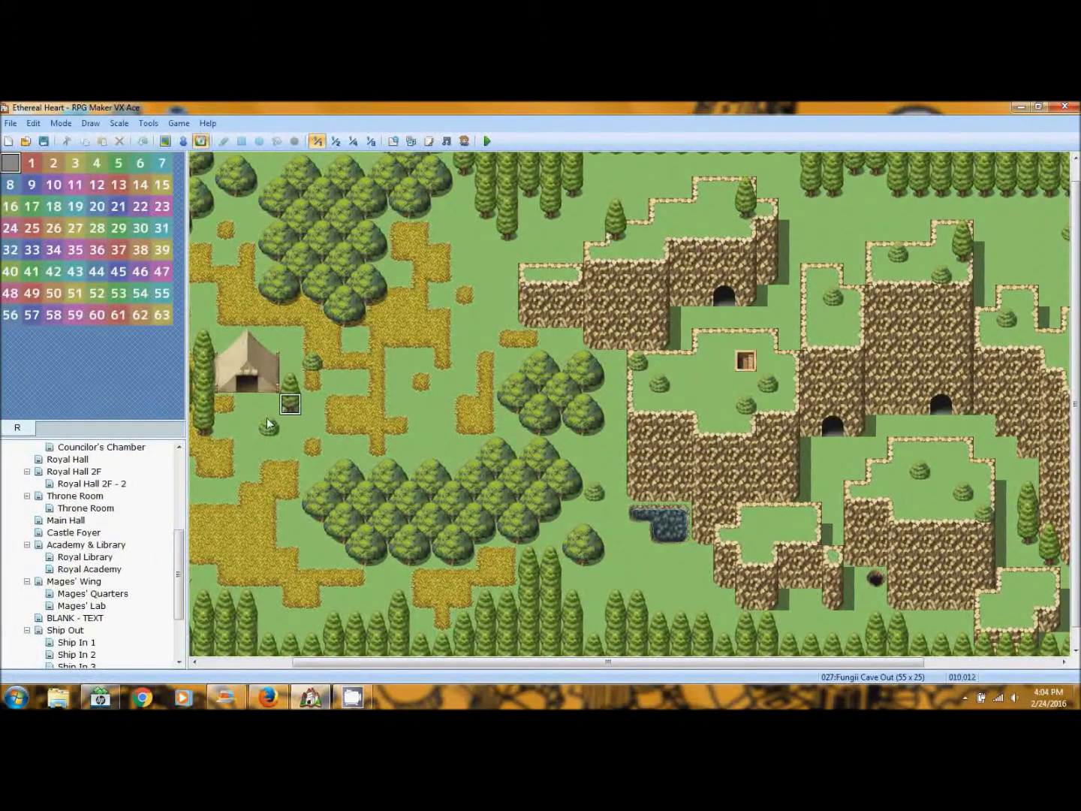
scroll(172, 646, "down", 3)
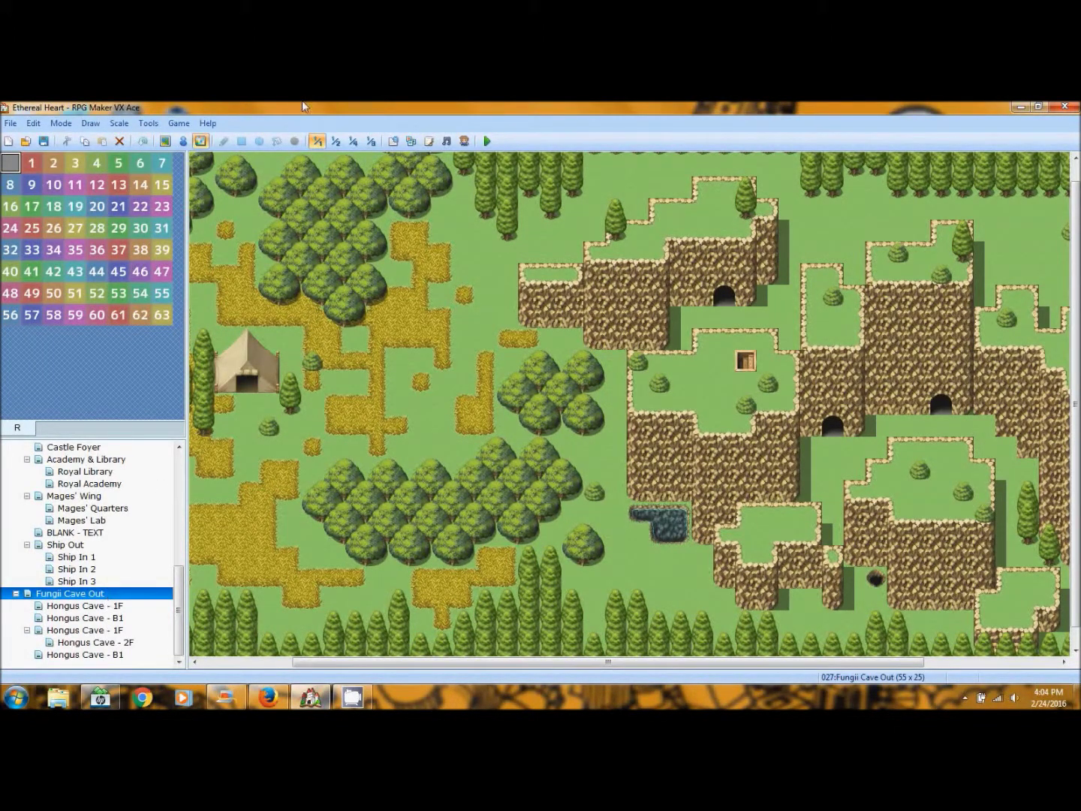
- Show Hongus Cave - 1F in Region mode and bring up its map options
left_click(183, 142)
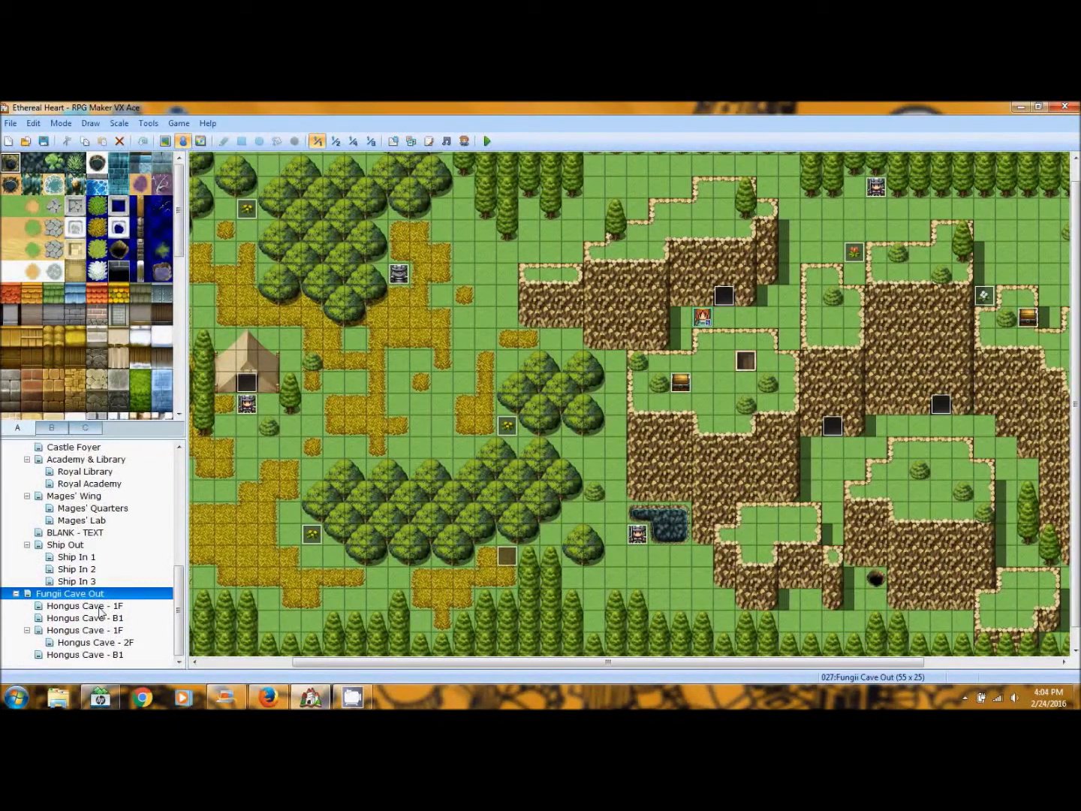
left_click(101, 607)
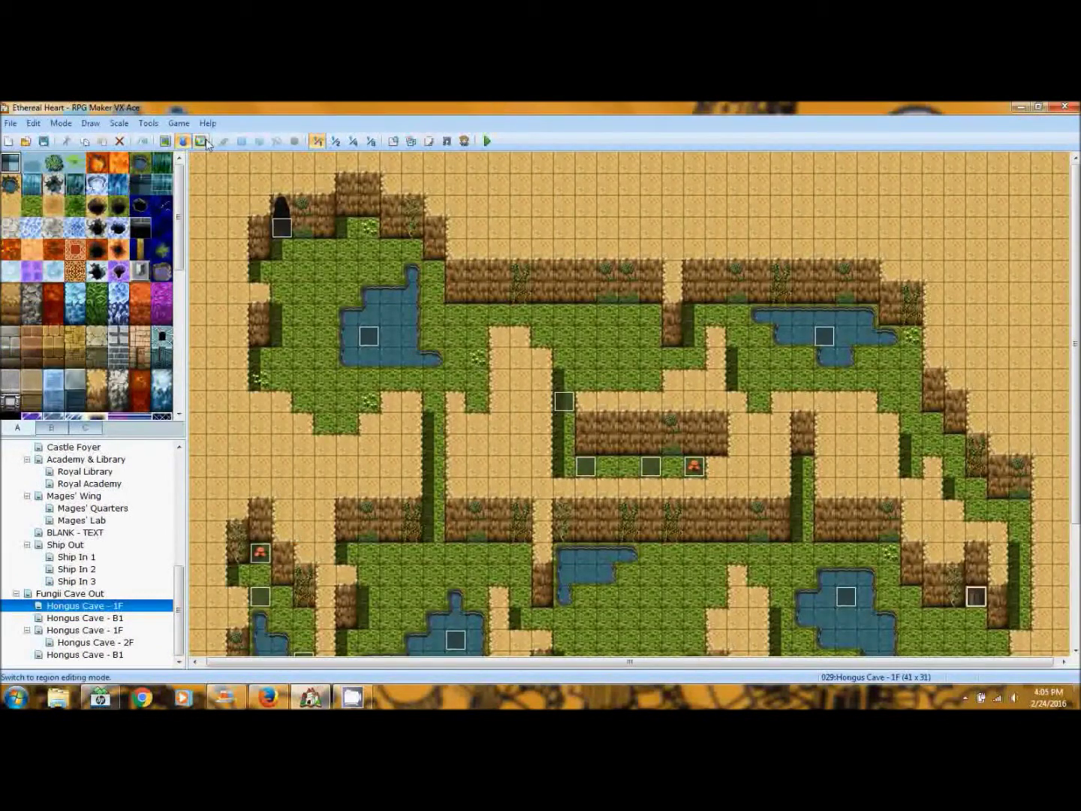
left_click(200, 141)
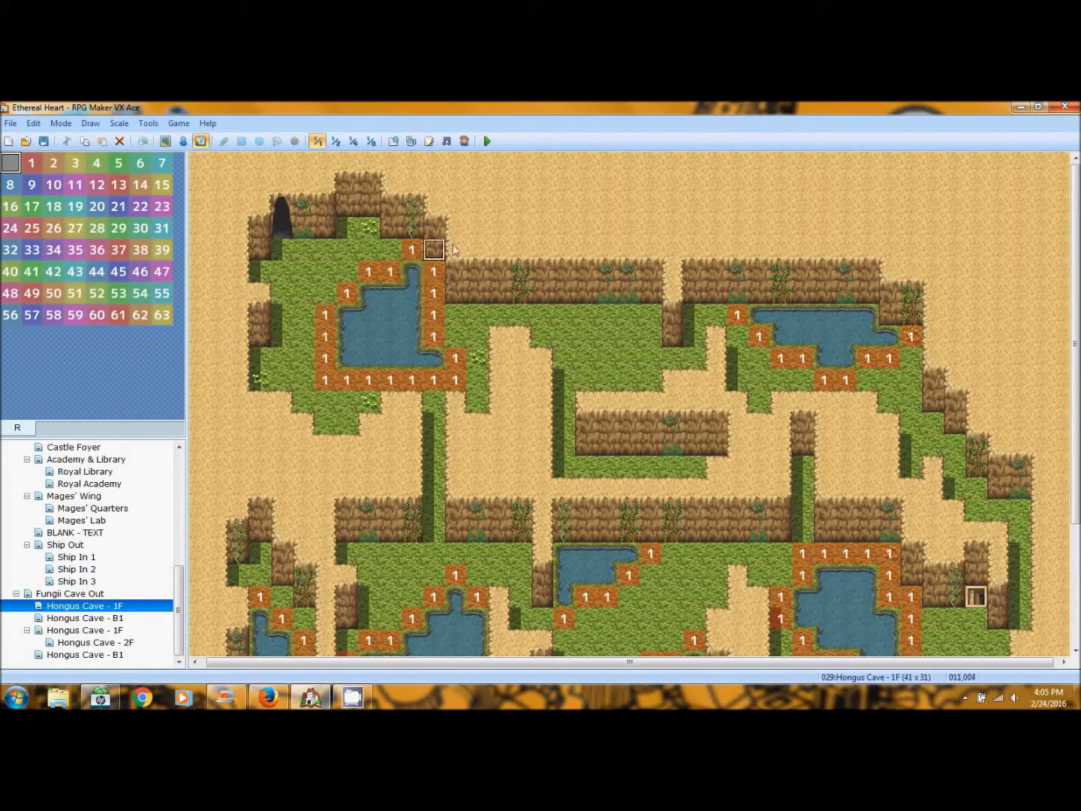
right_click(133, 608)
left_click(184, 467)
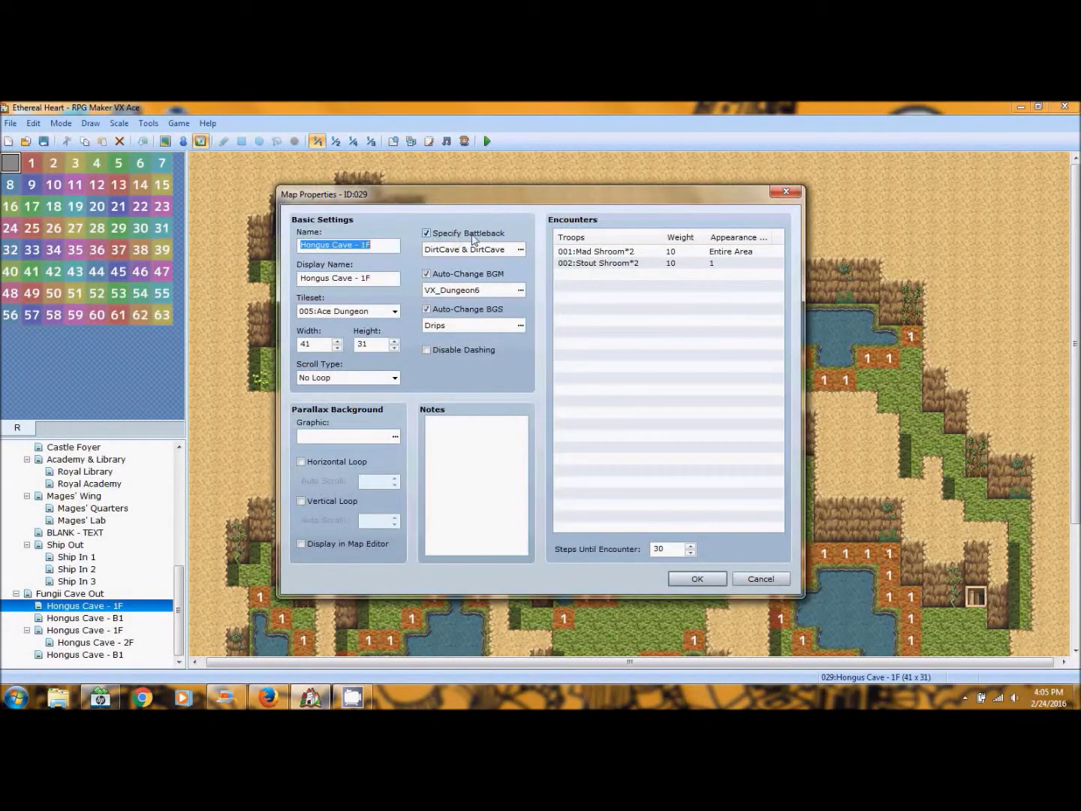
left_click(520, 249)
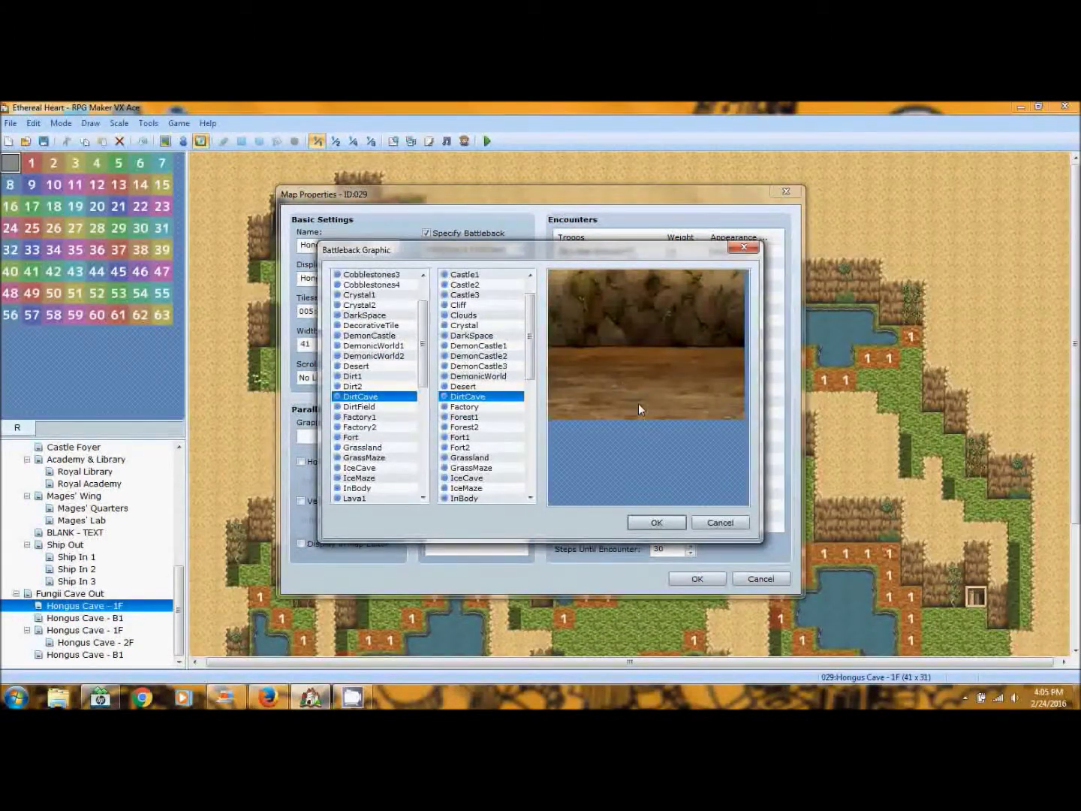
scroll(405, 401, "down", 5)
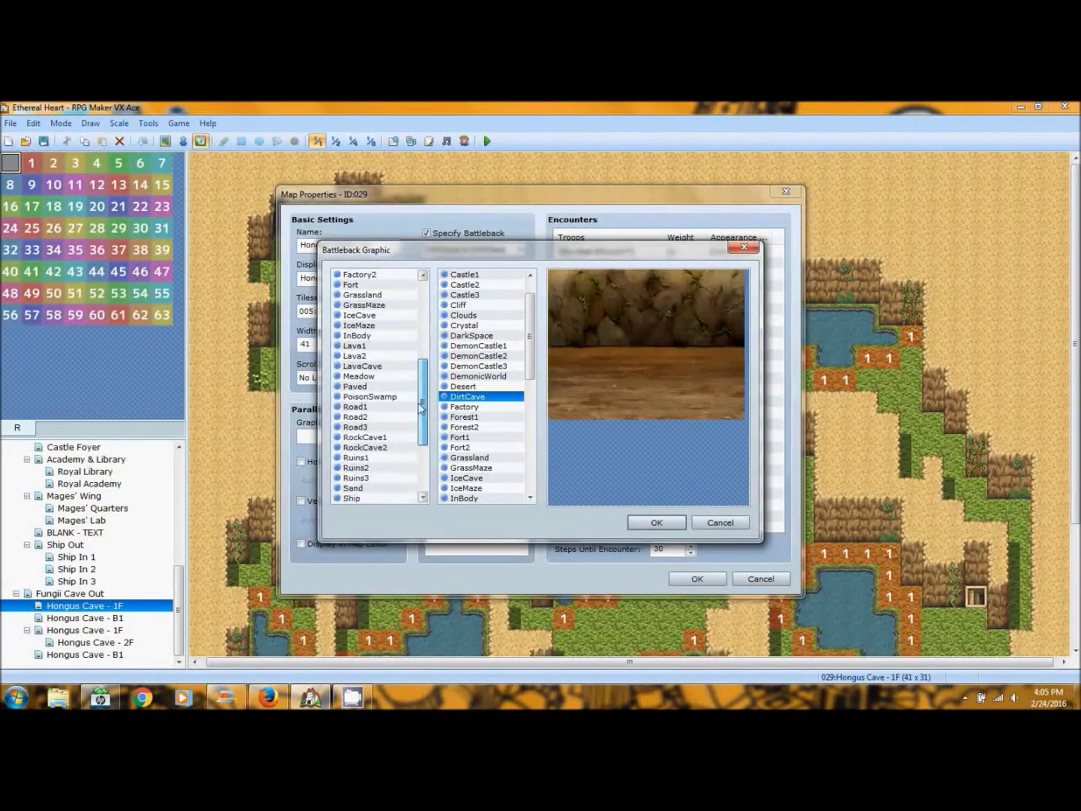
left_click(402, 397)
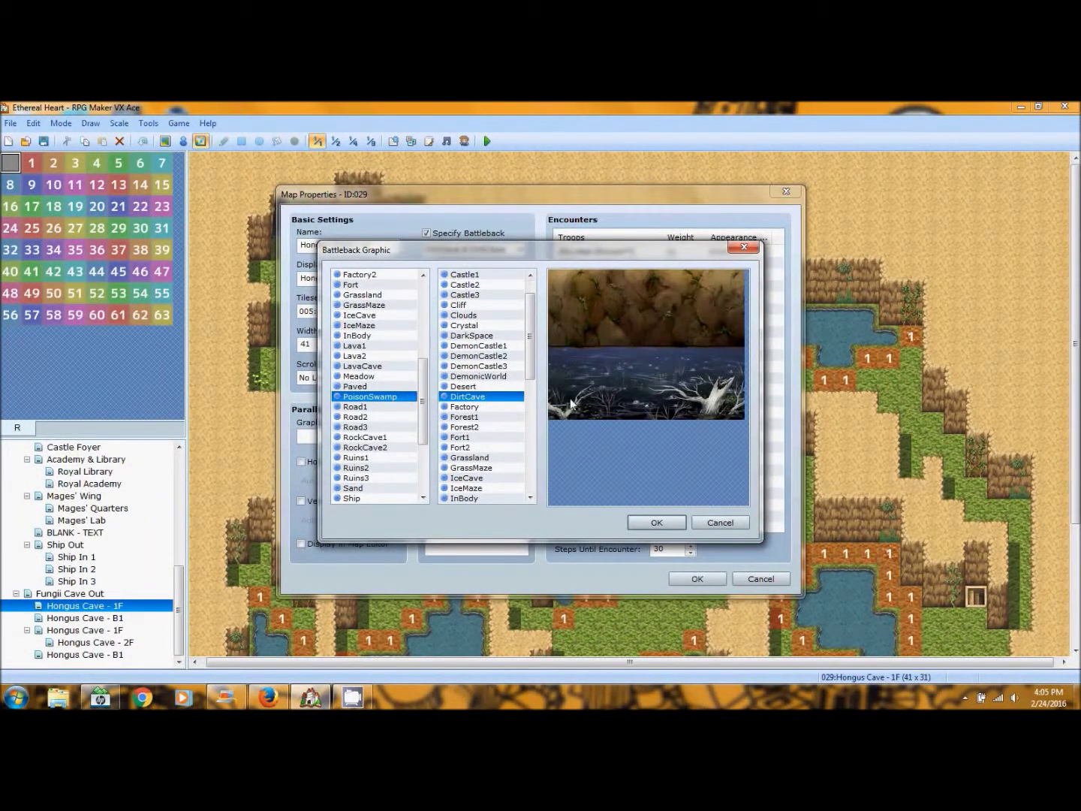
left_click(719, 522)
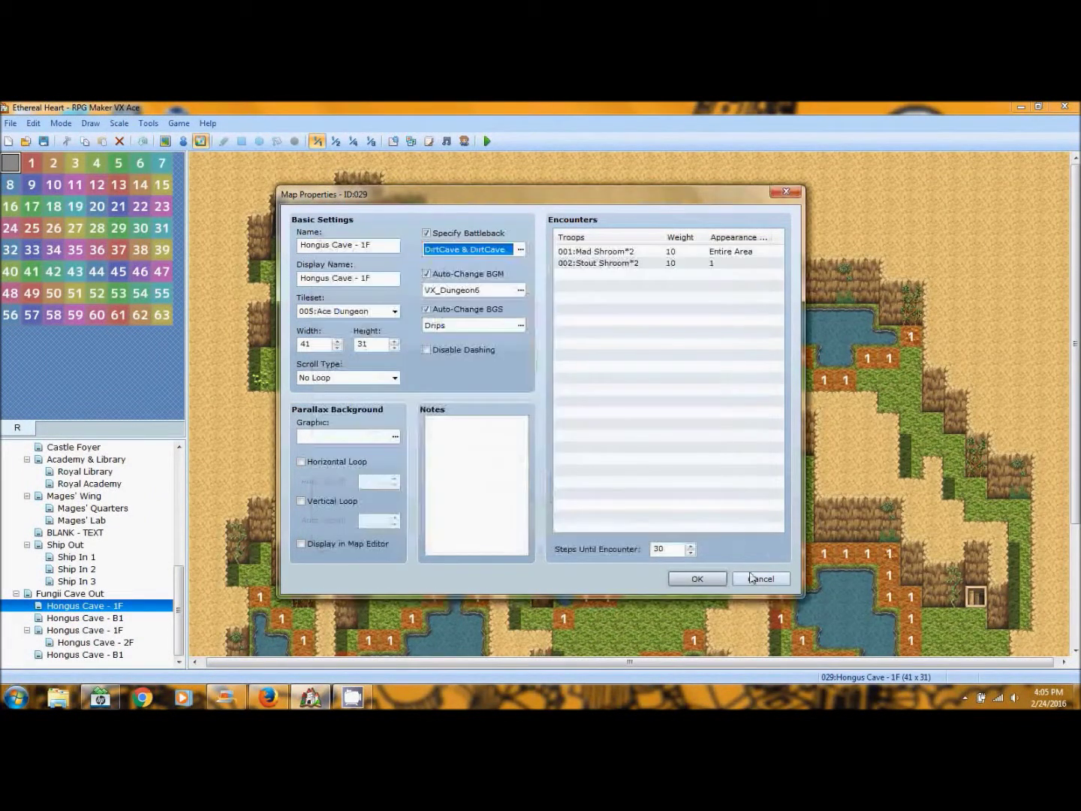
left_click(751, 580)
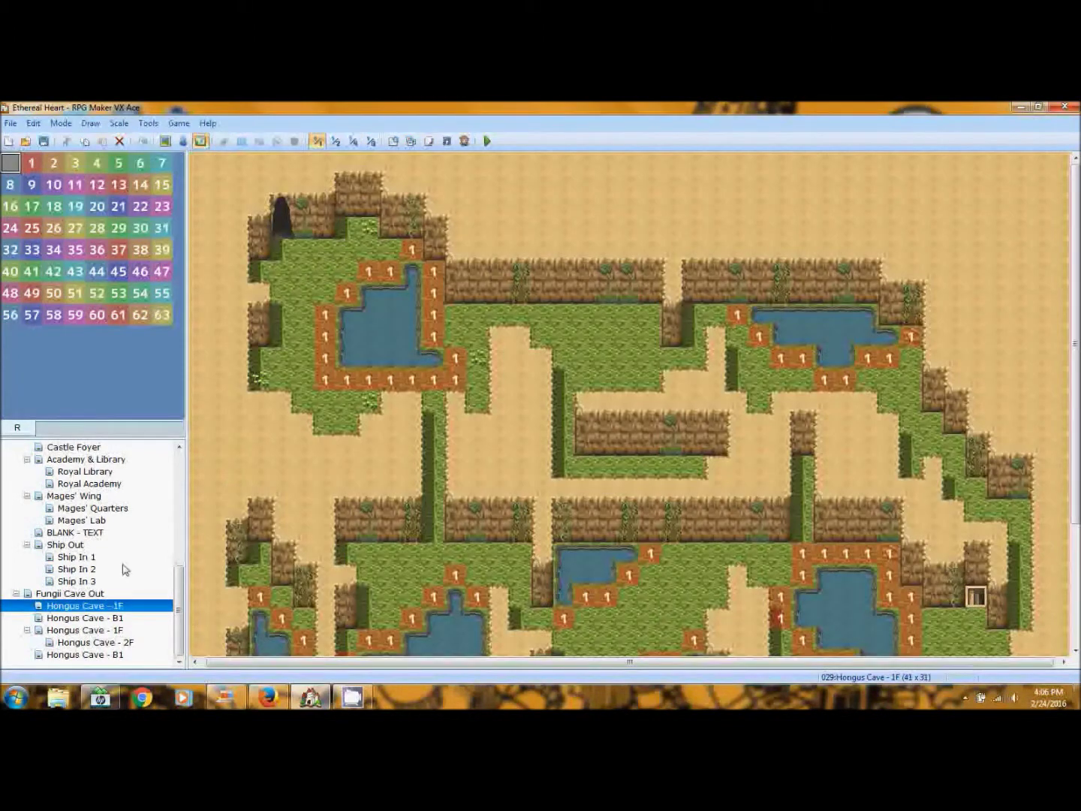
left_click(132, 593)
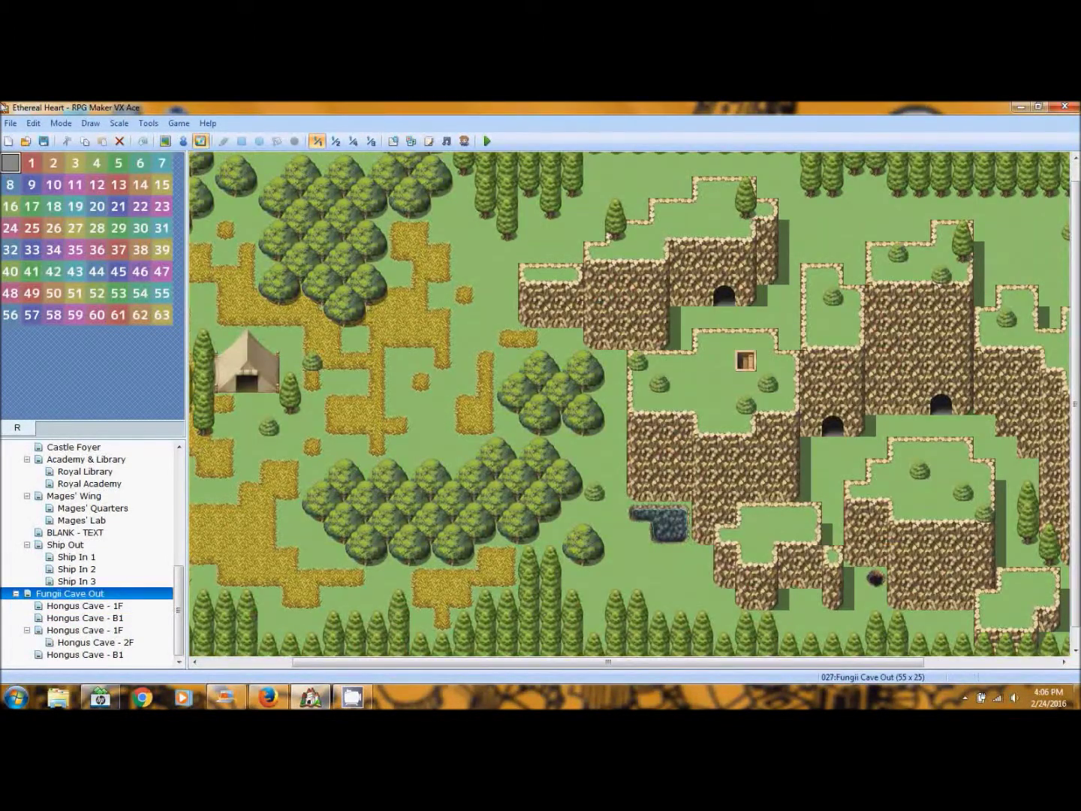
- Edit the Fungii Cave Out cave-entrance event and select its Background switch command
left_click(183, 142)
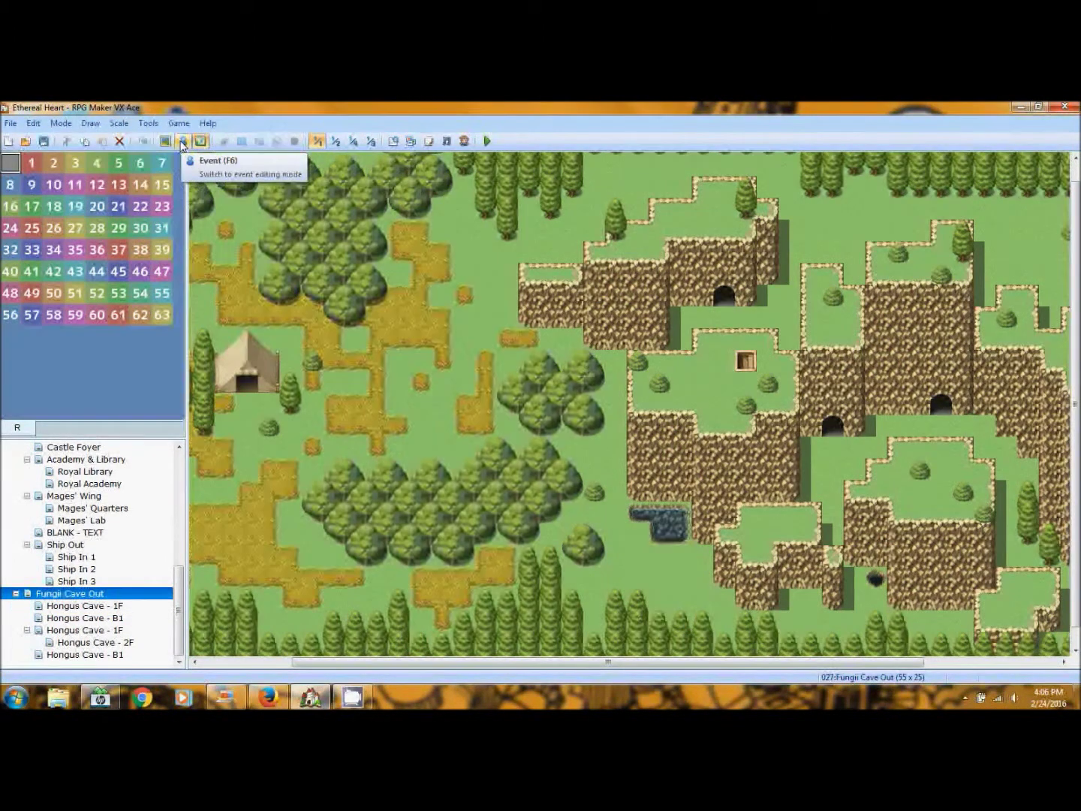
right_click(728, 298)
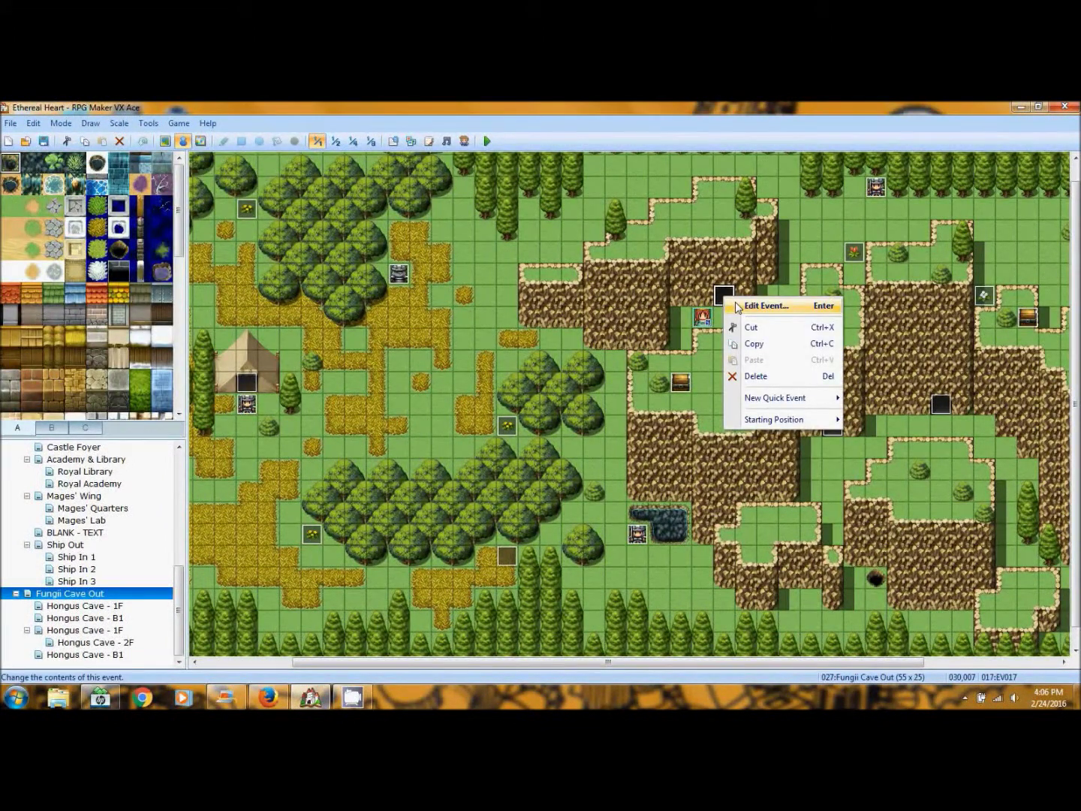
left_click(766, 306)
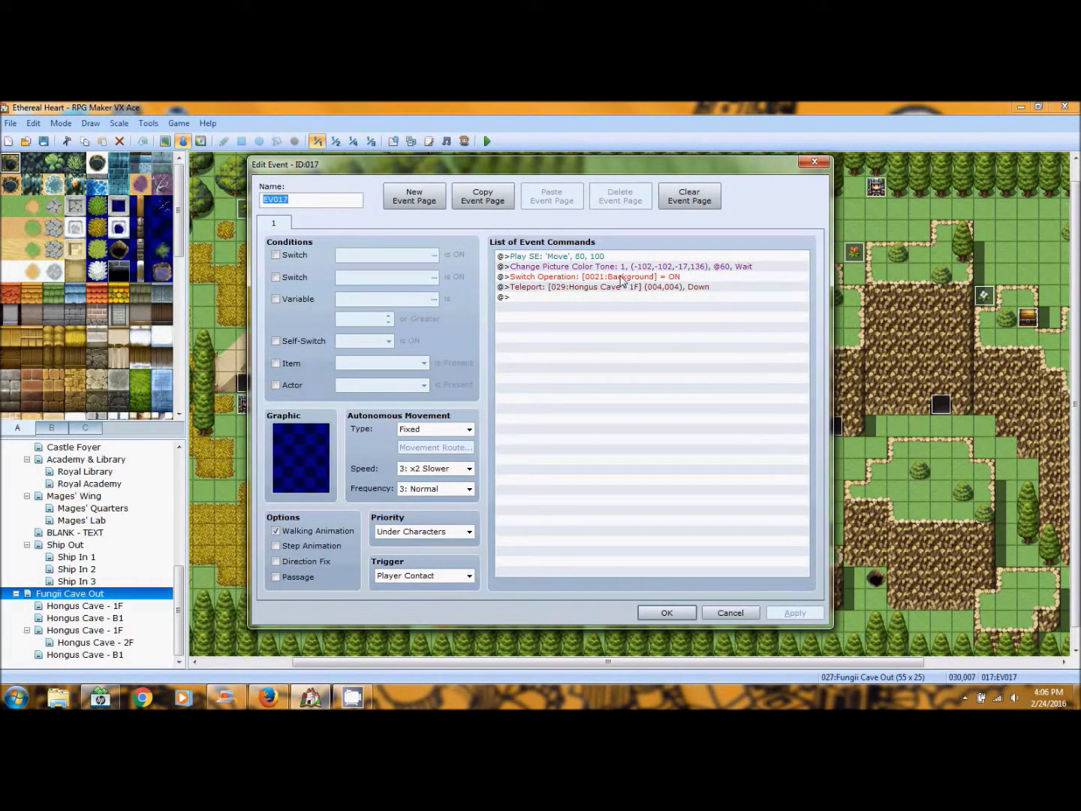
left_click(582, 277)
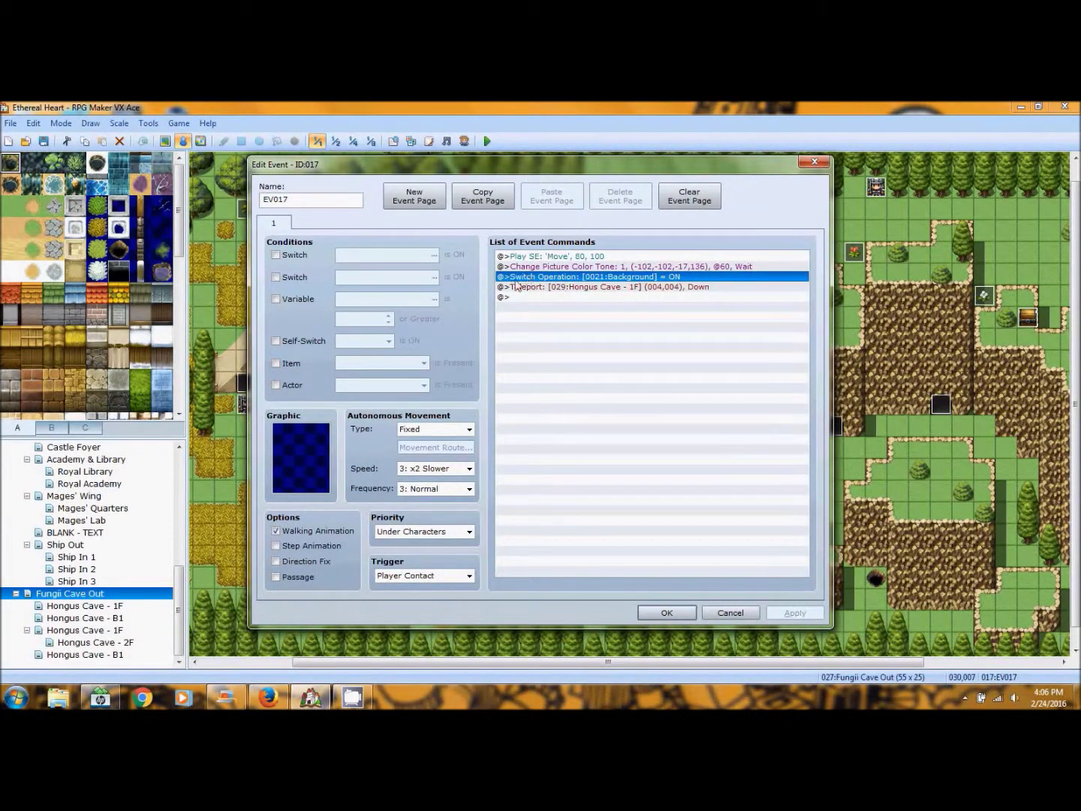
- Browse switches 0021–0040 in a new Switch Operation, then cancel and close the event unchanged
right_click(638, 278)
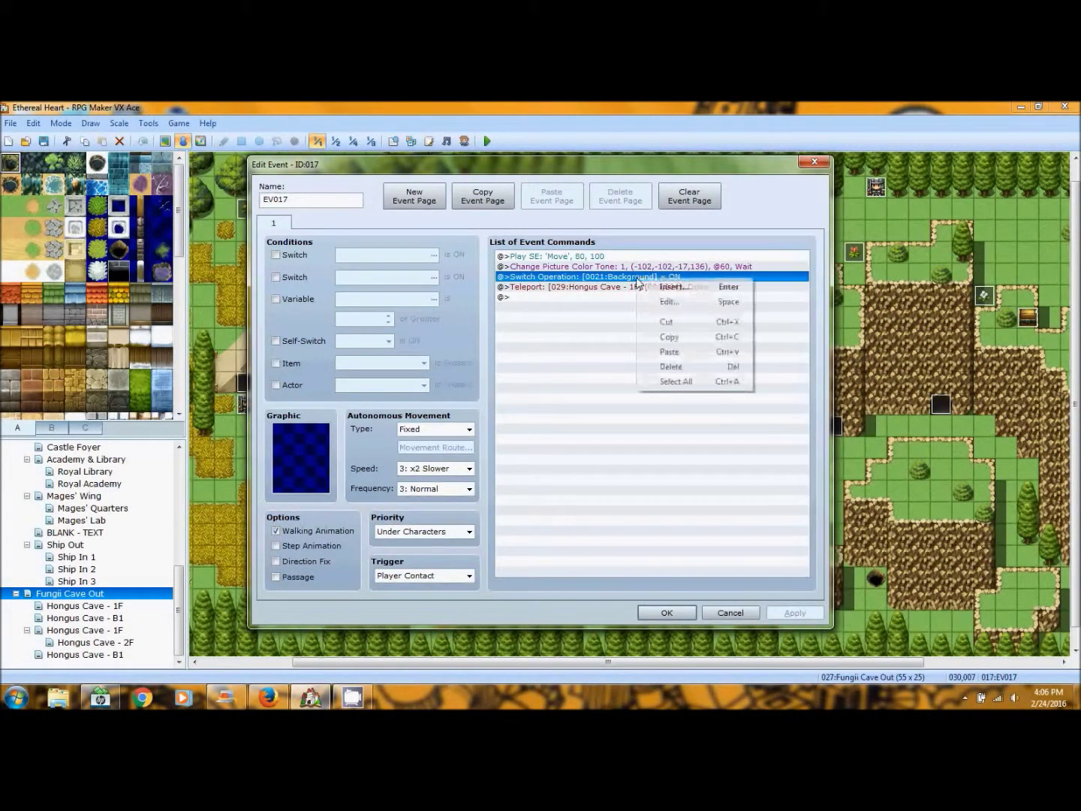
left_click(655, 287)
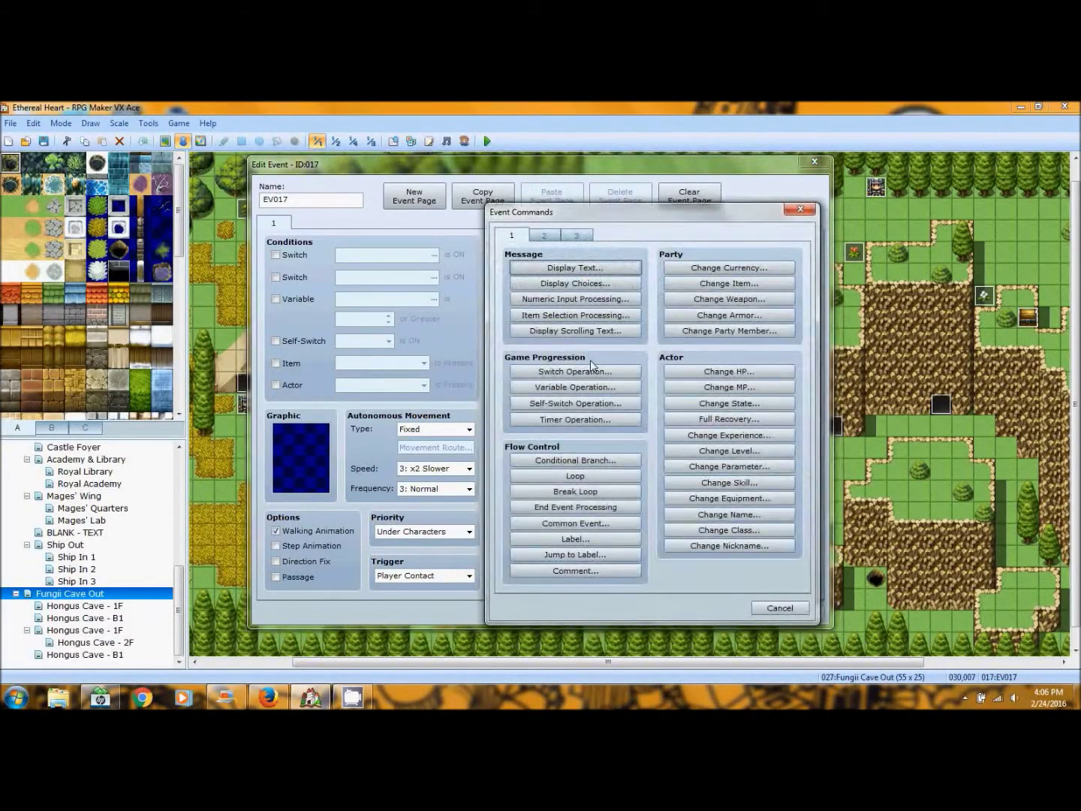
left_click(588, 368)
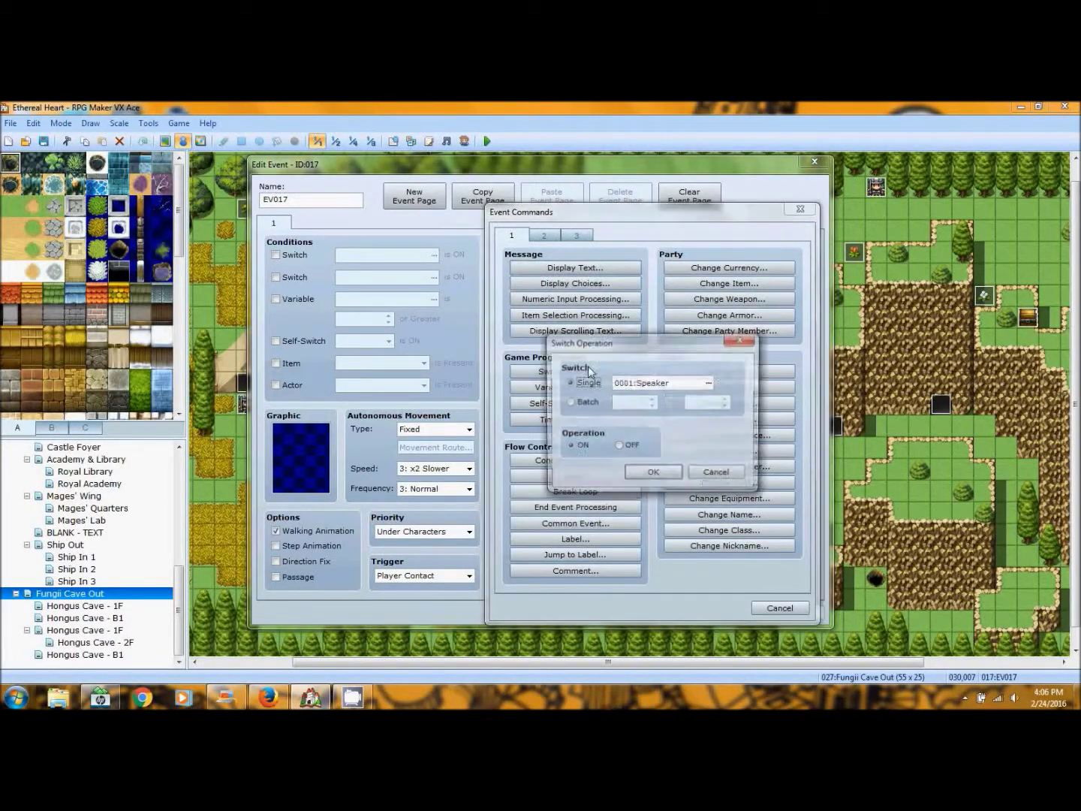
left_click(708, 383)
left_click(556, 332)
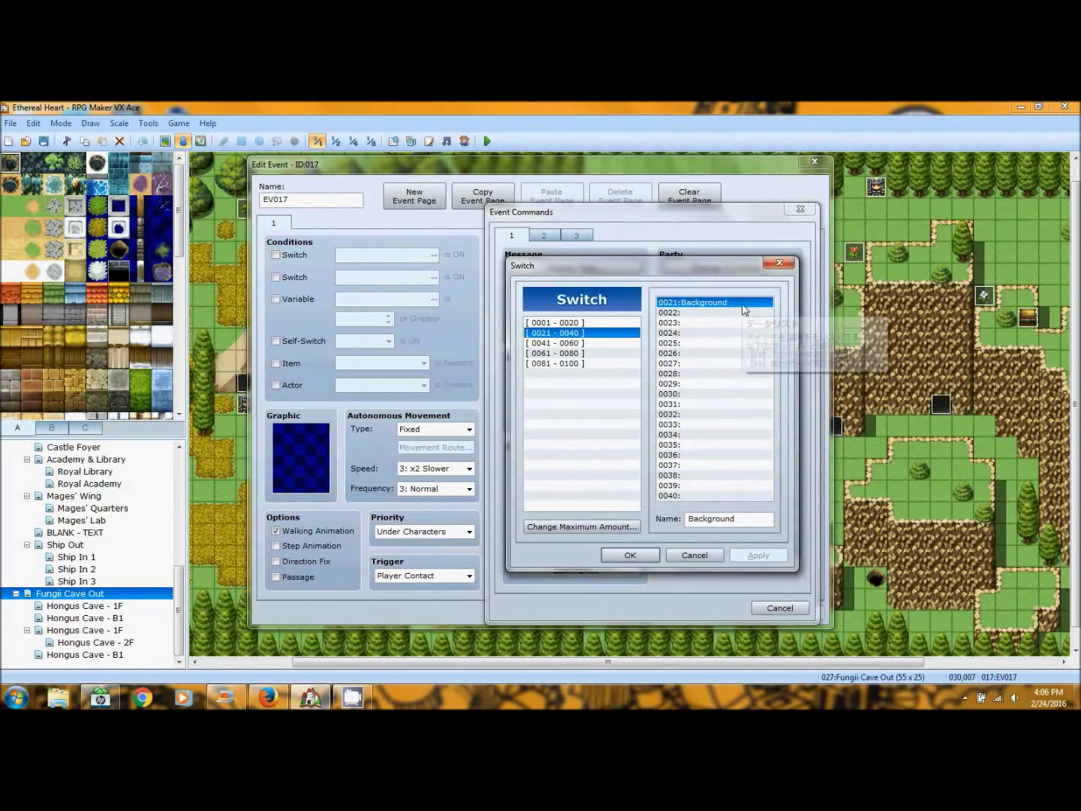
left_click(678, 553)
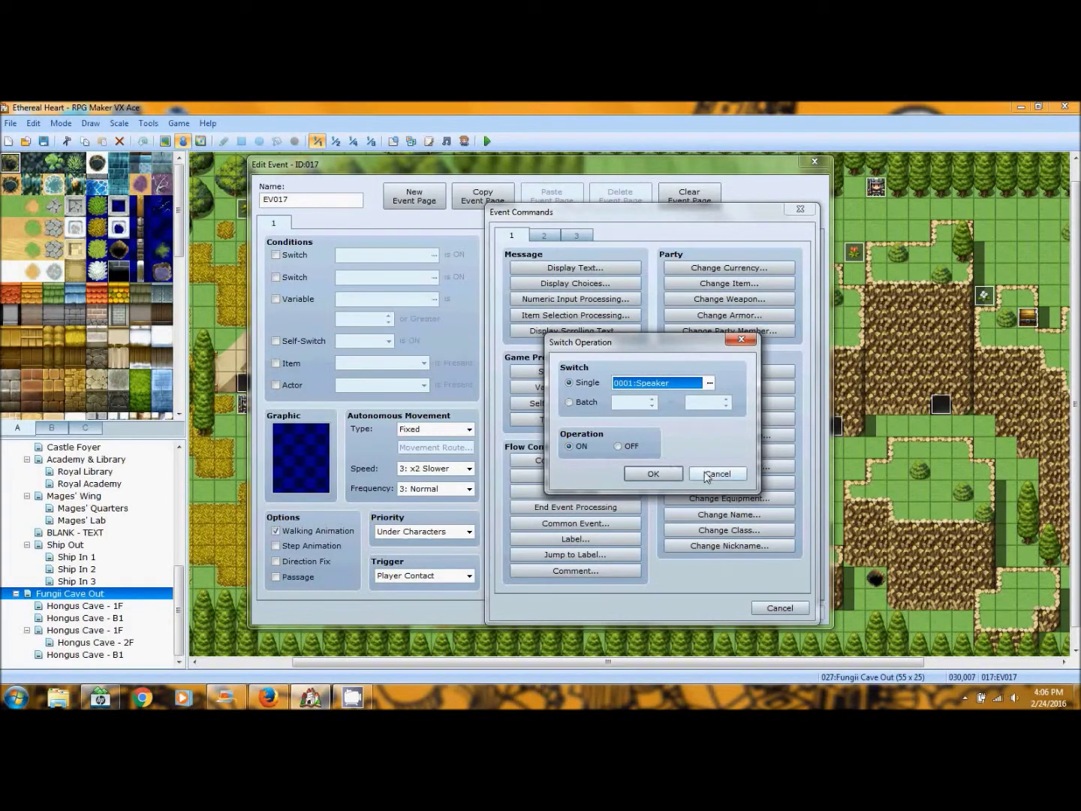
left_click(716, 473)
left_click(780, 607)
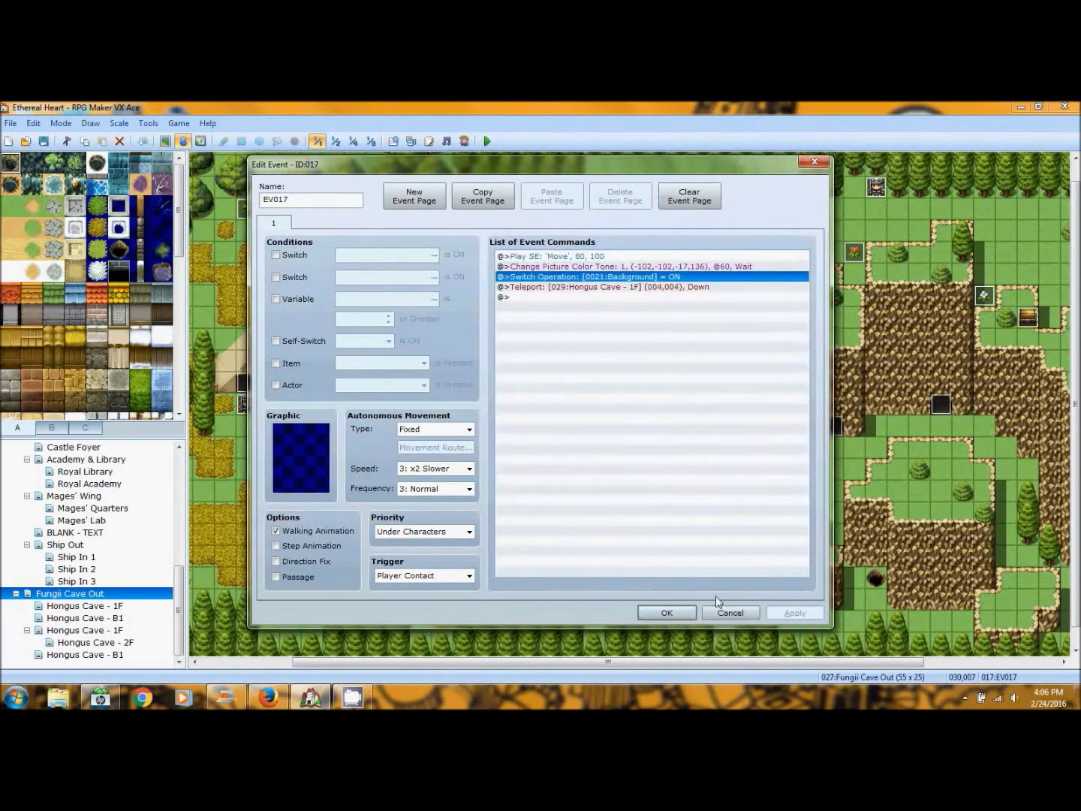
left_click(671, 614)
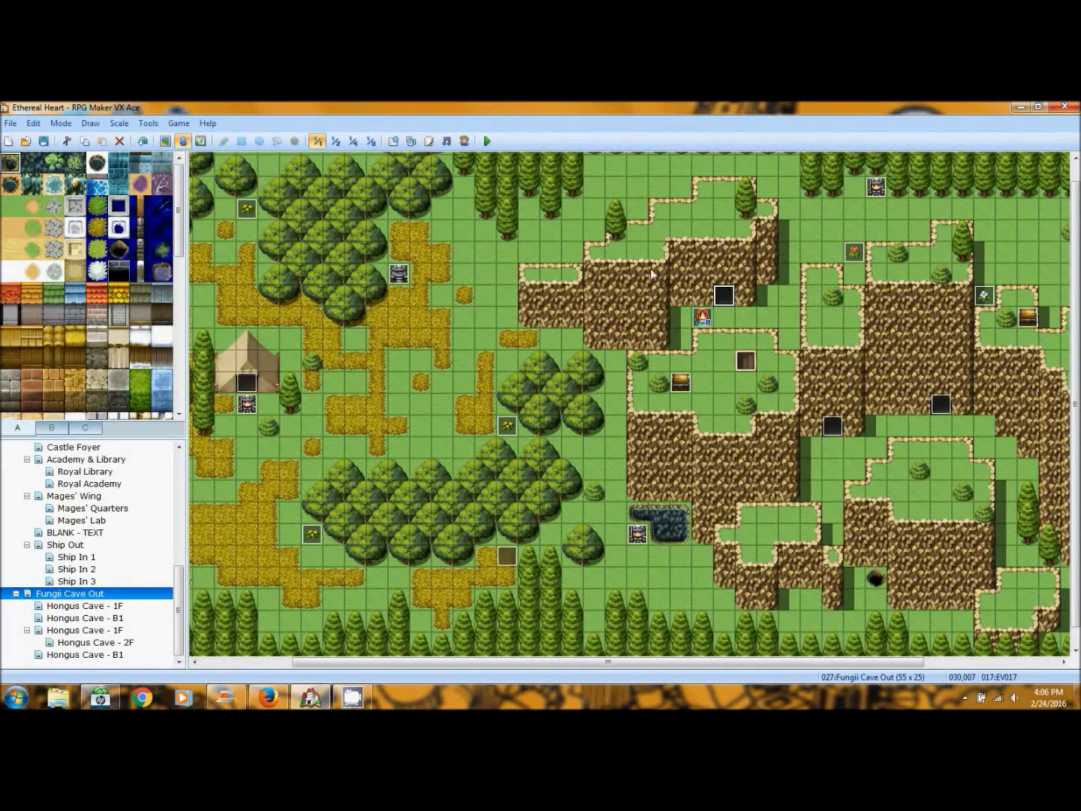
- View Hongus Cave - 1F in Region and Event modes, then open the Database from Tools
left_click(136, 605)
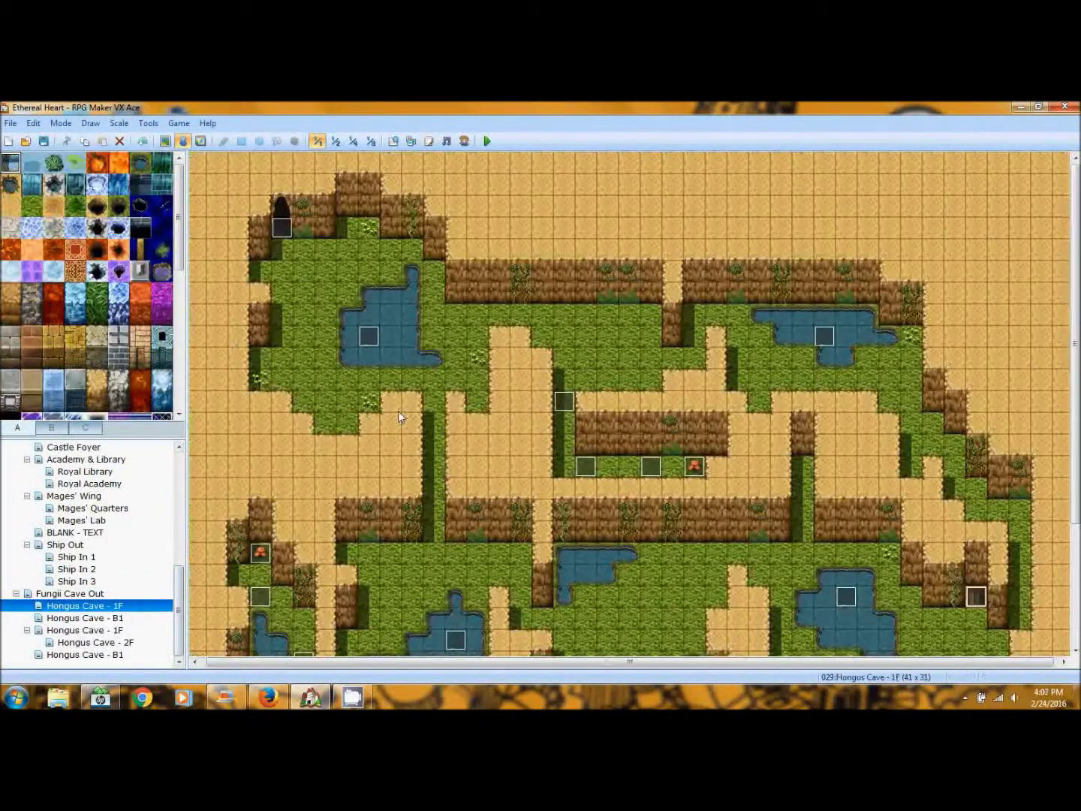
left_click(201, 141)
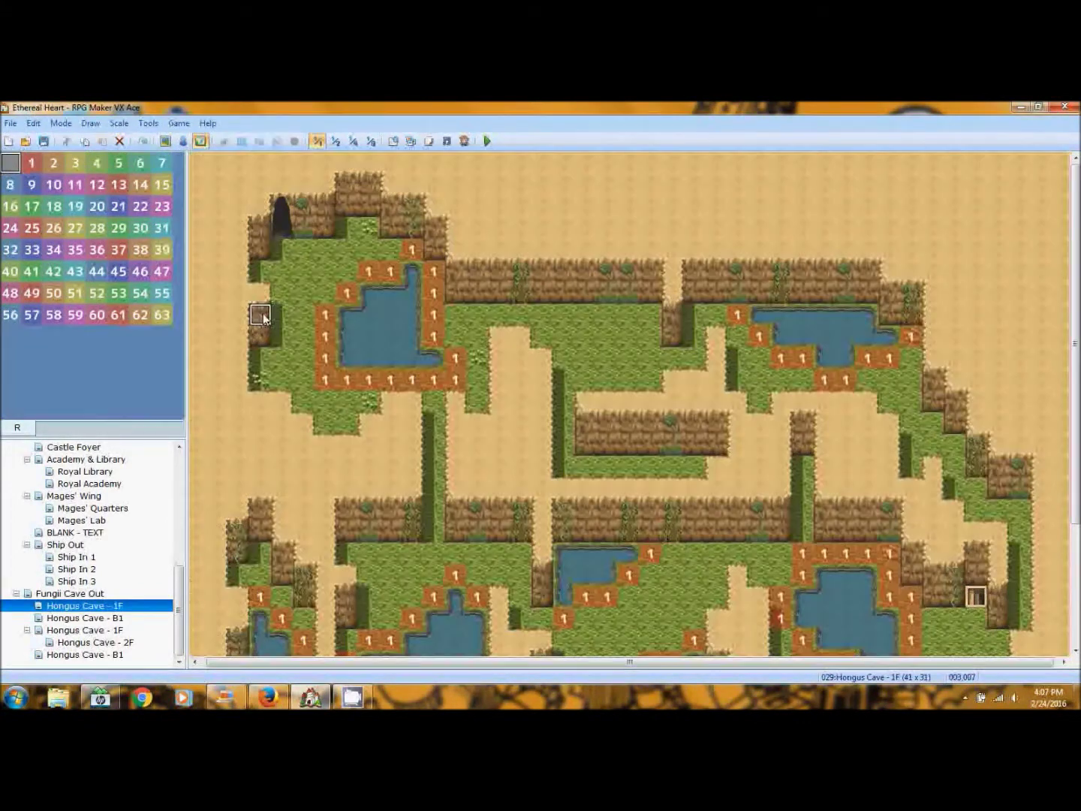
left_click(183, 141)
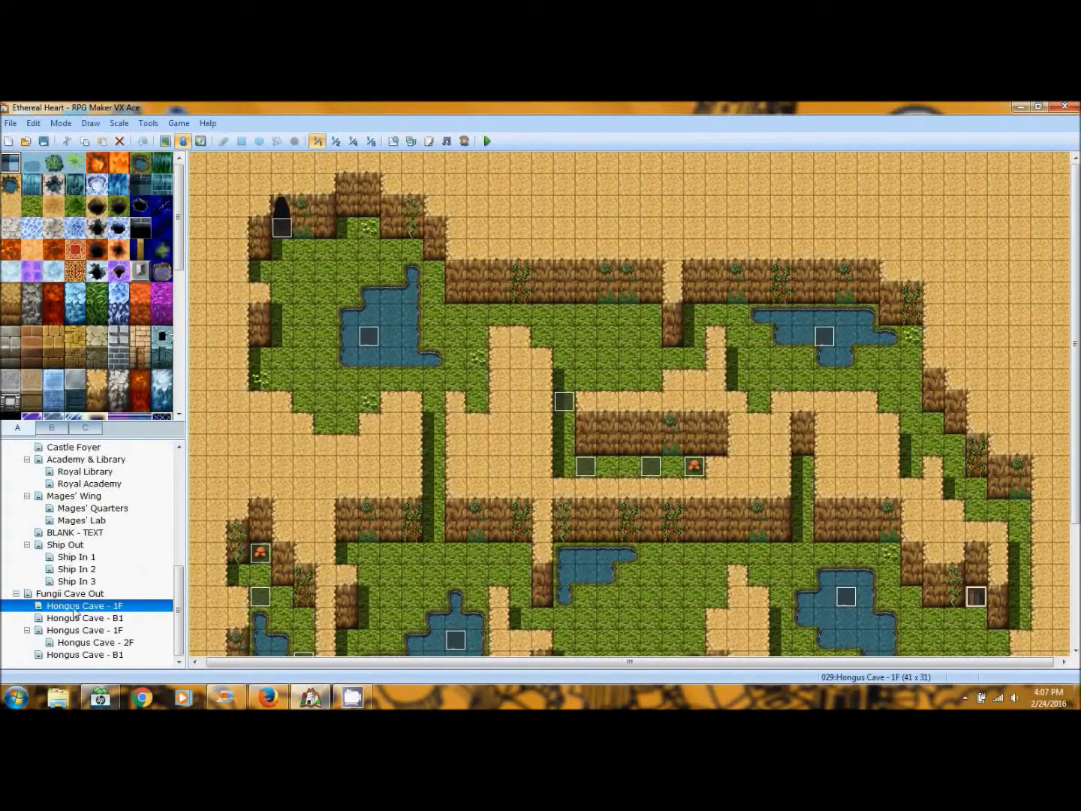
left_click(148, 125)
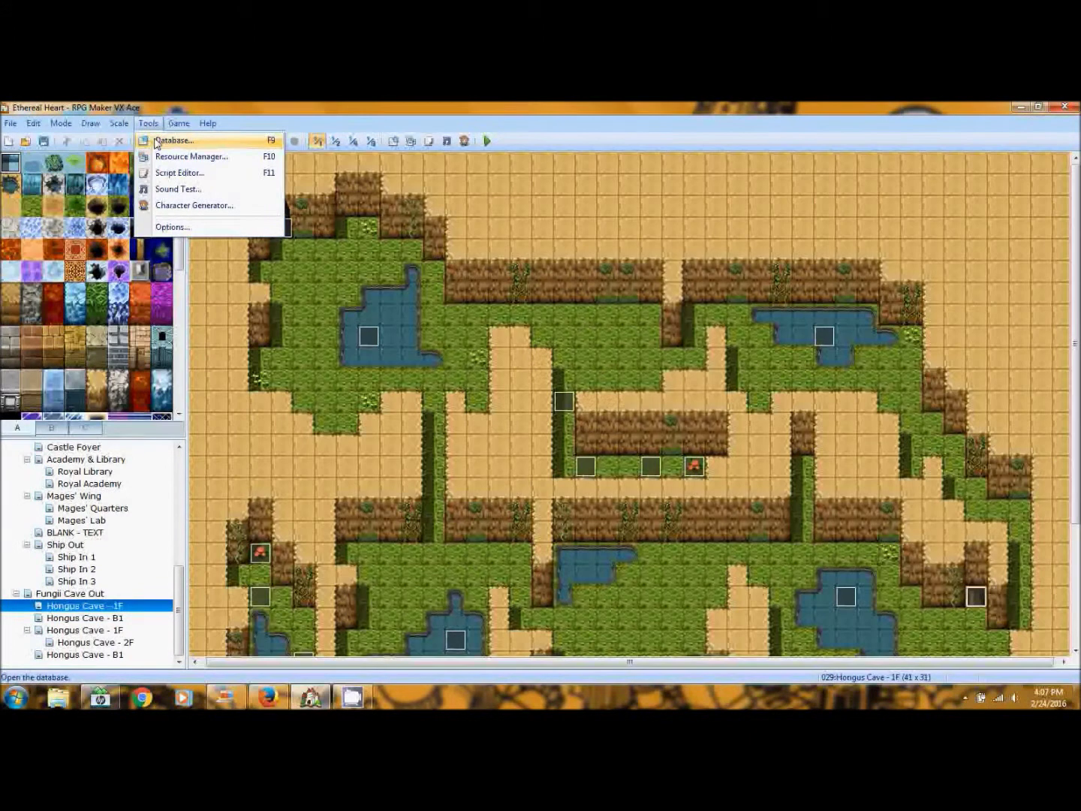
left_click(167, 140)
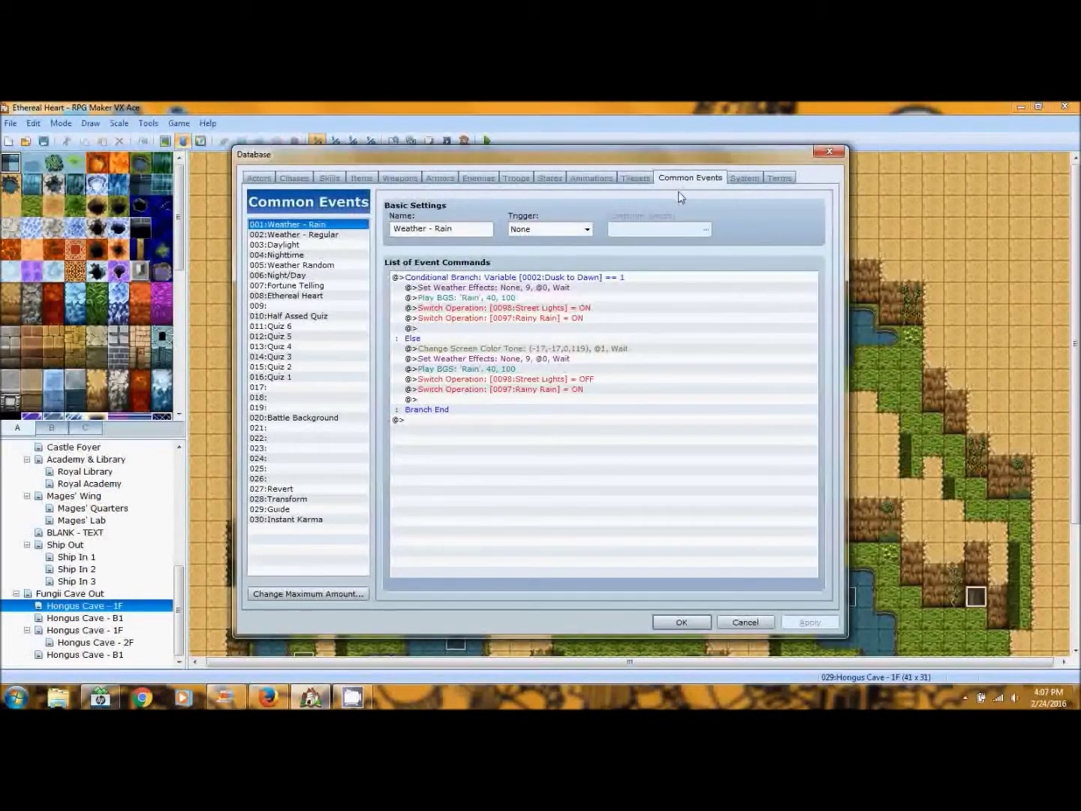
- Select 020:Battle Background and keep 0021:Background as its condition switch
left_click(309, 417)
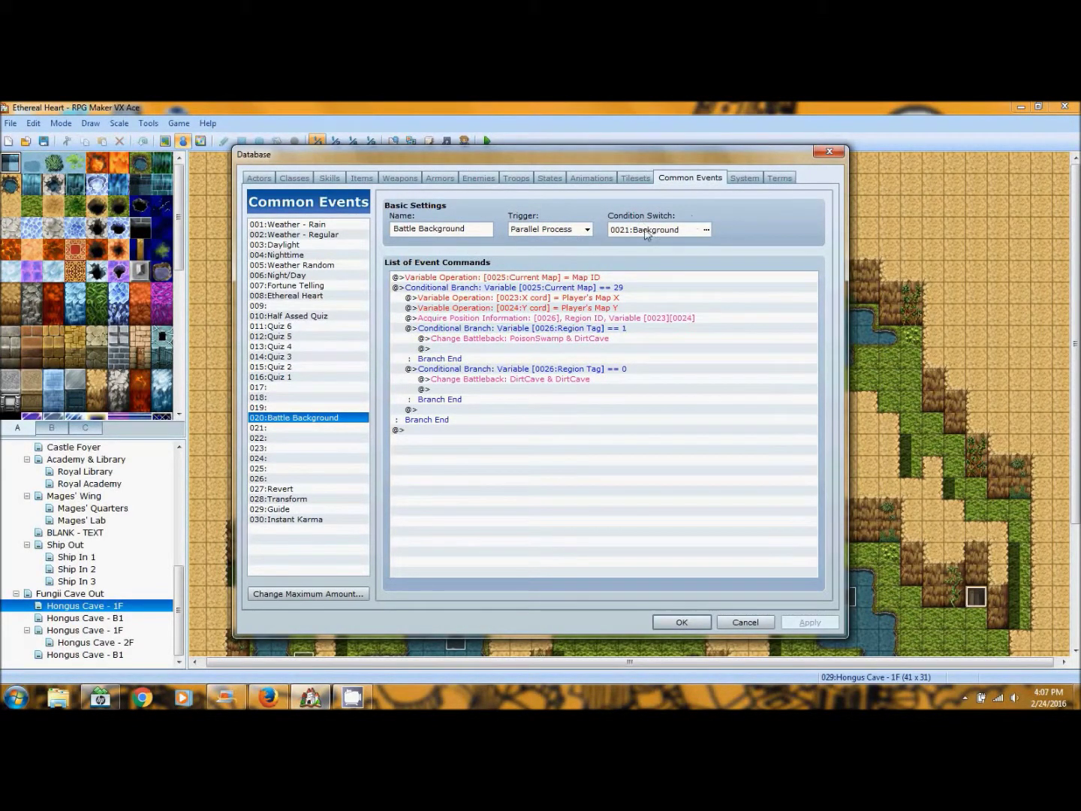
left_click(707, 230)
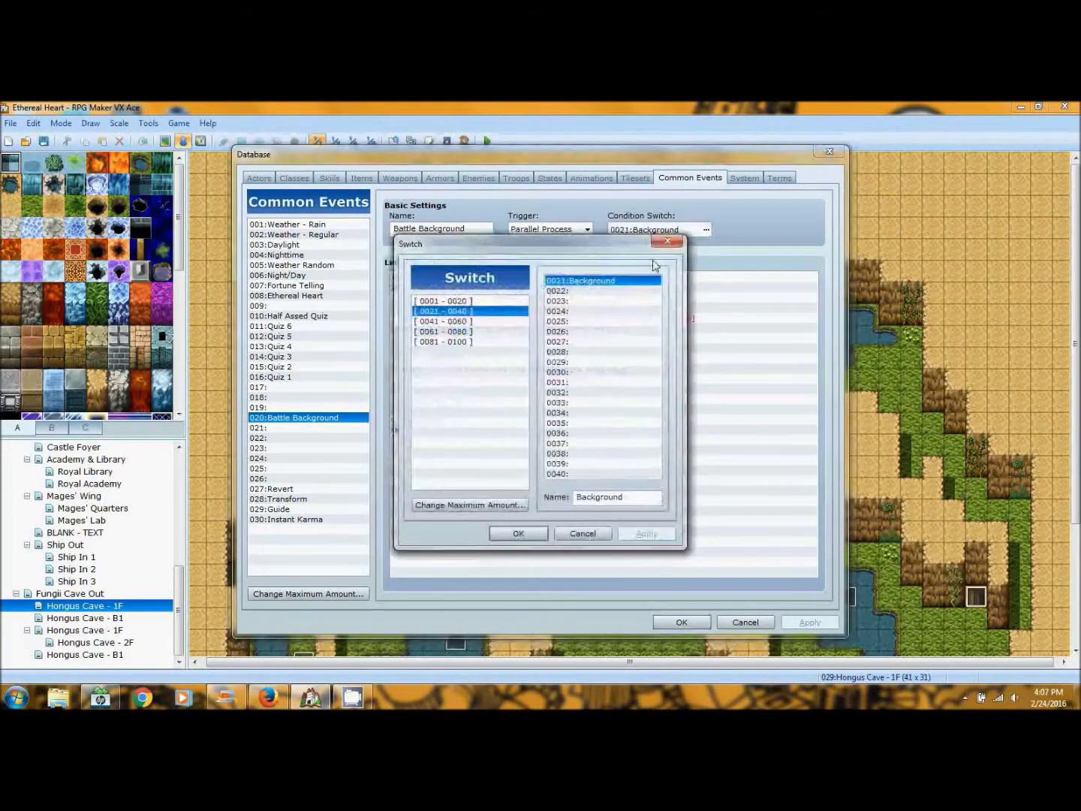
left_click(516, 533)
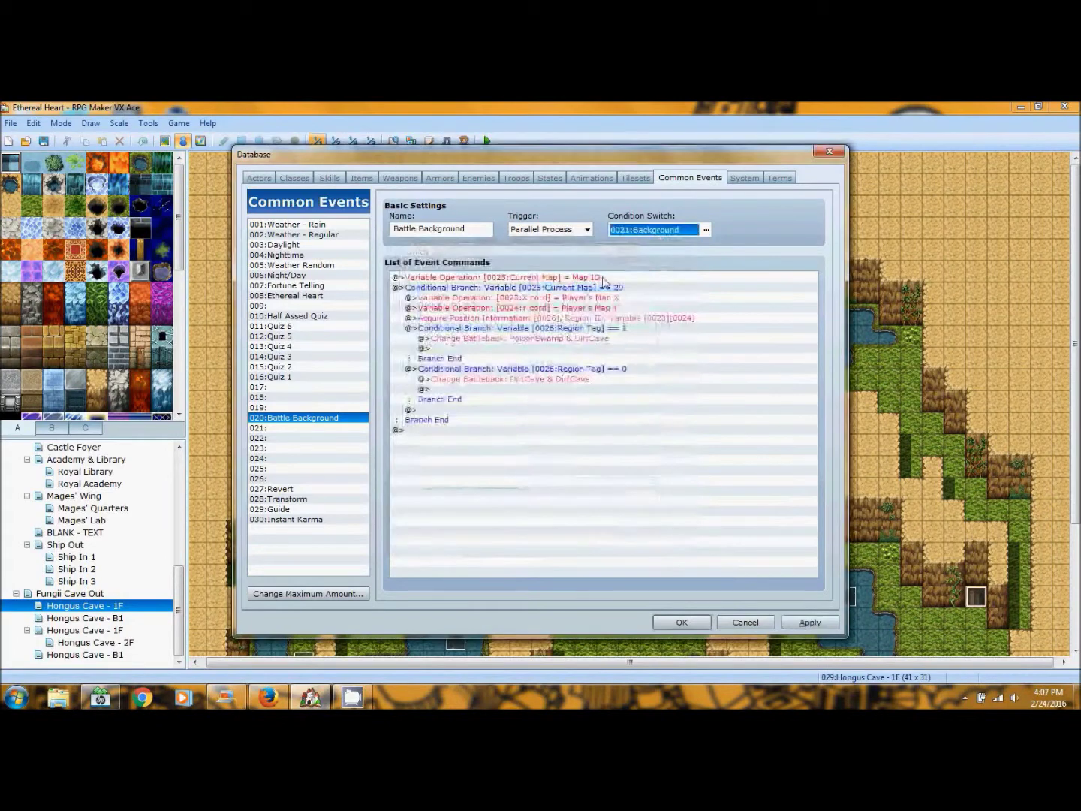
- Try inserting a Variable Operation at the Current Map command, then cancel it
left_click(428, 281)
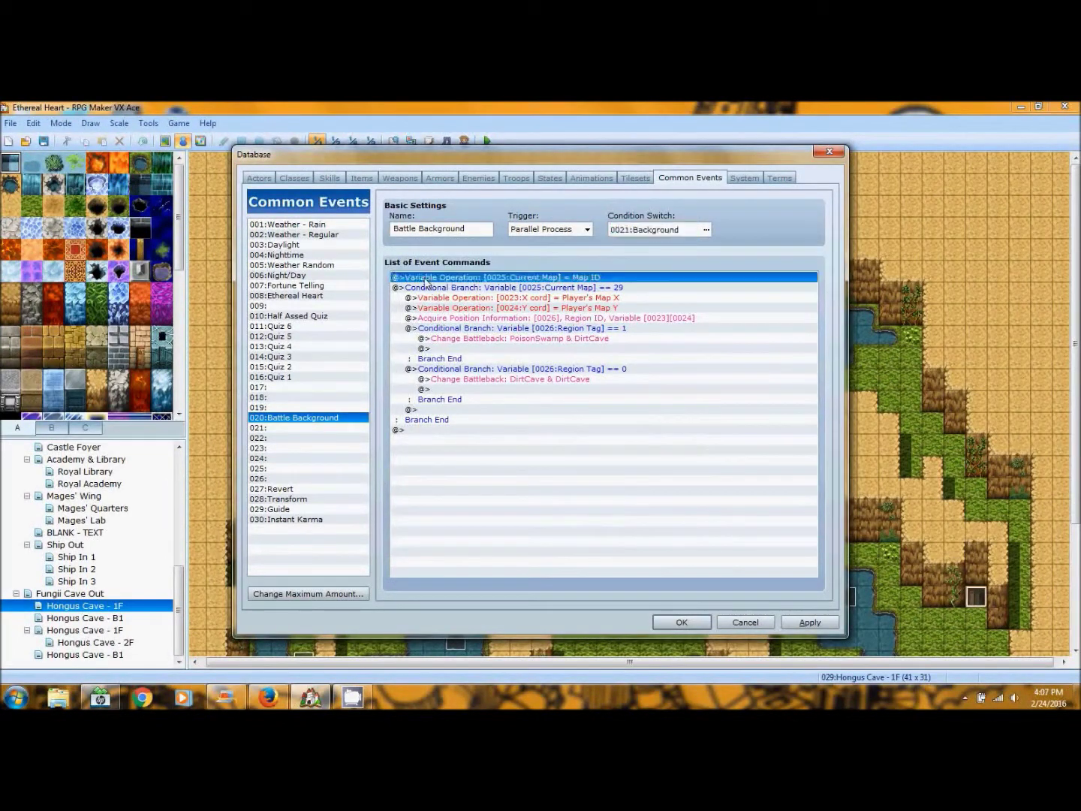
right_click(470, 283)
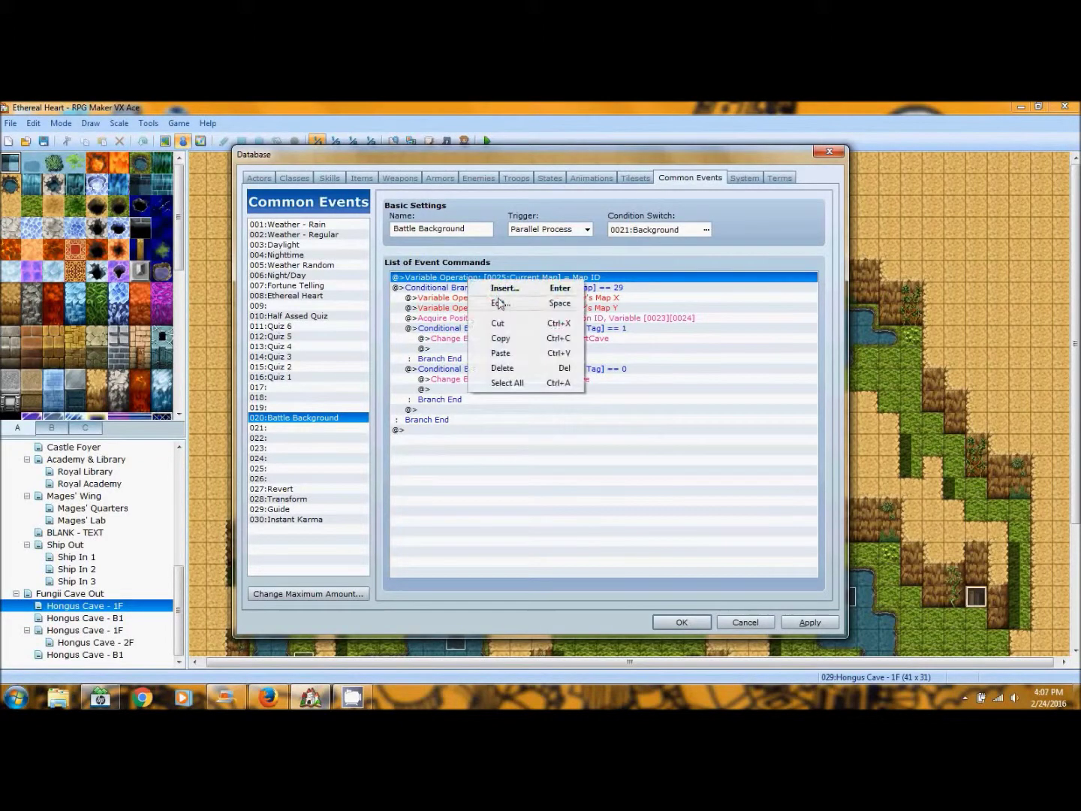
left_click(451, 282)
right_click(451, 282)
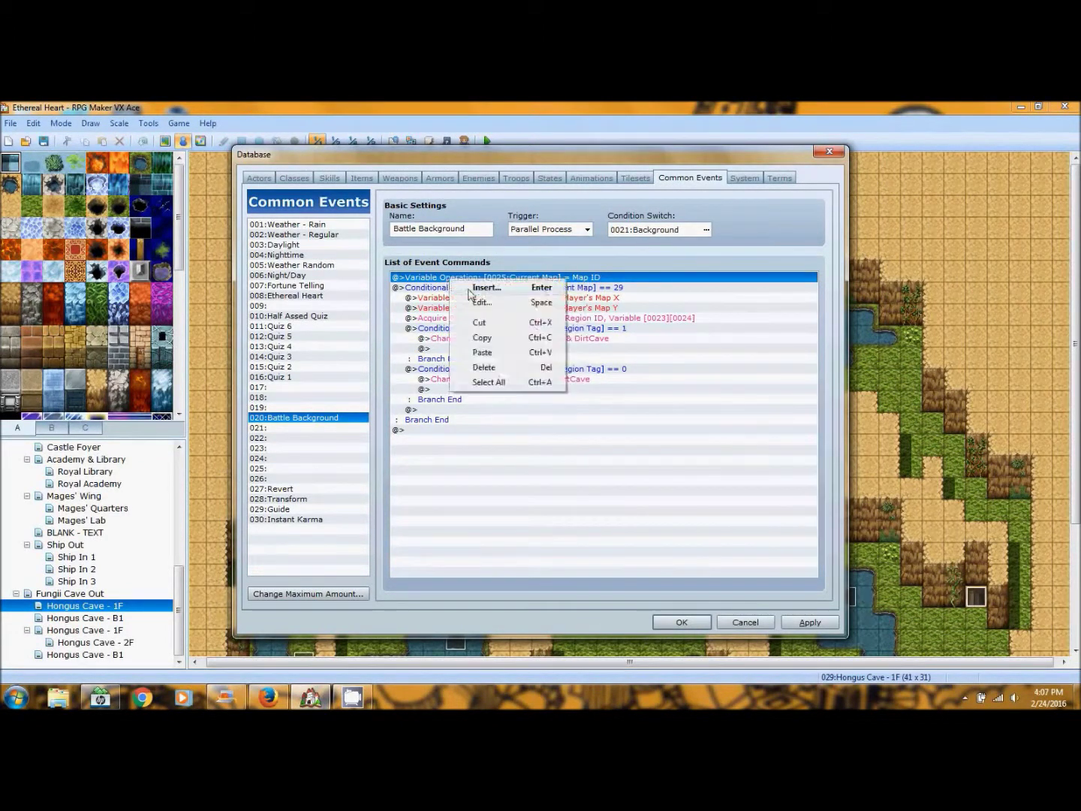
left_click(473, 288)
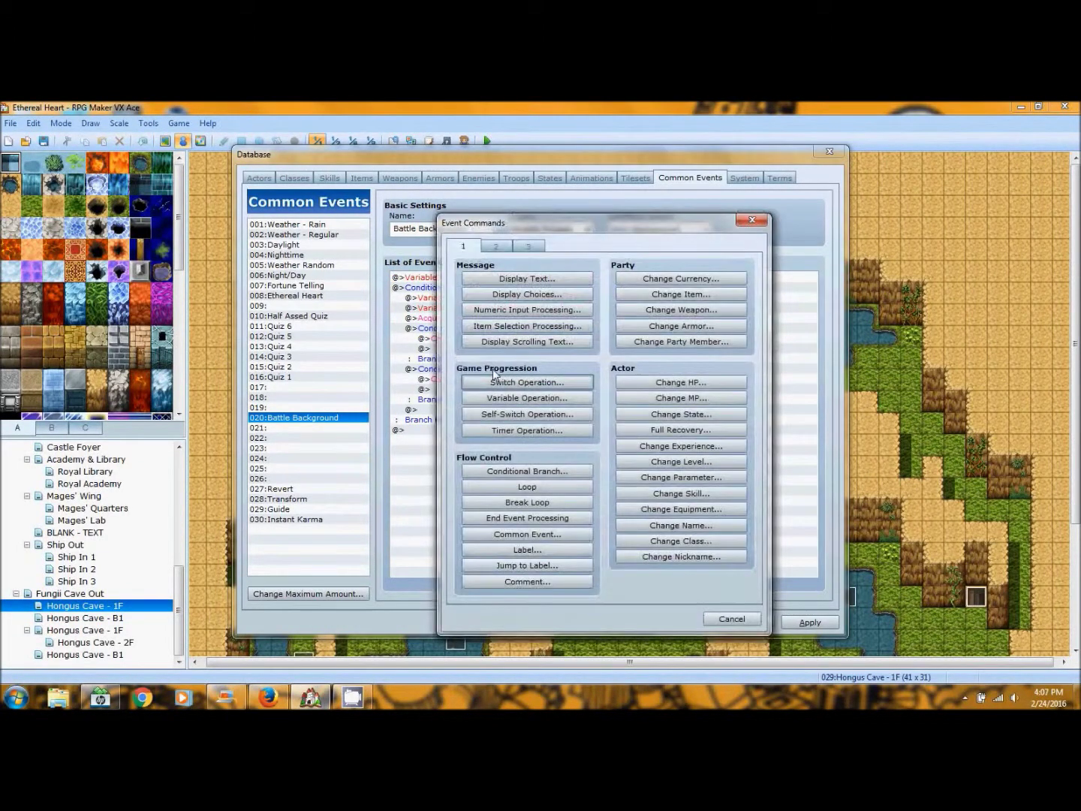
left_click(527, 397)
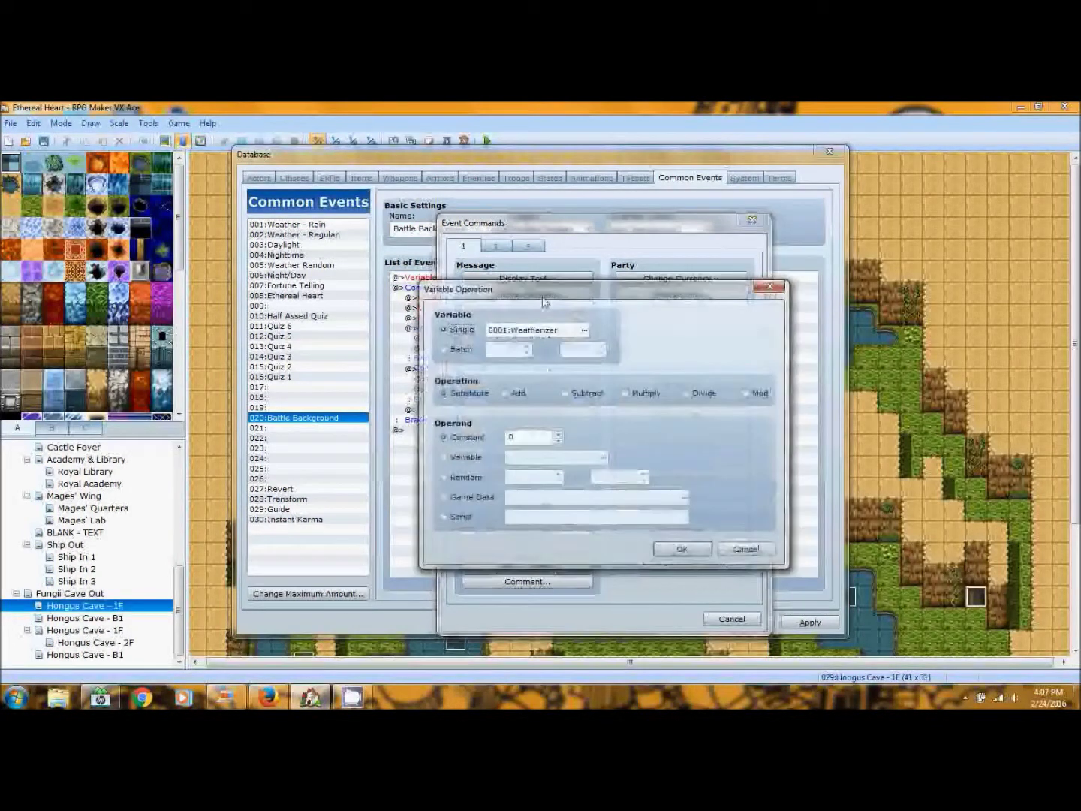
left_click(746, 550)
left_click(733, 620)
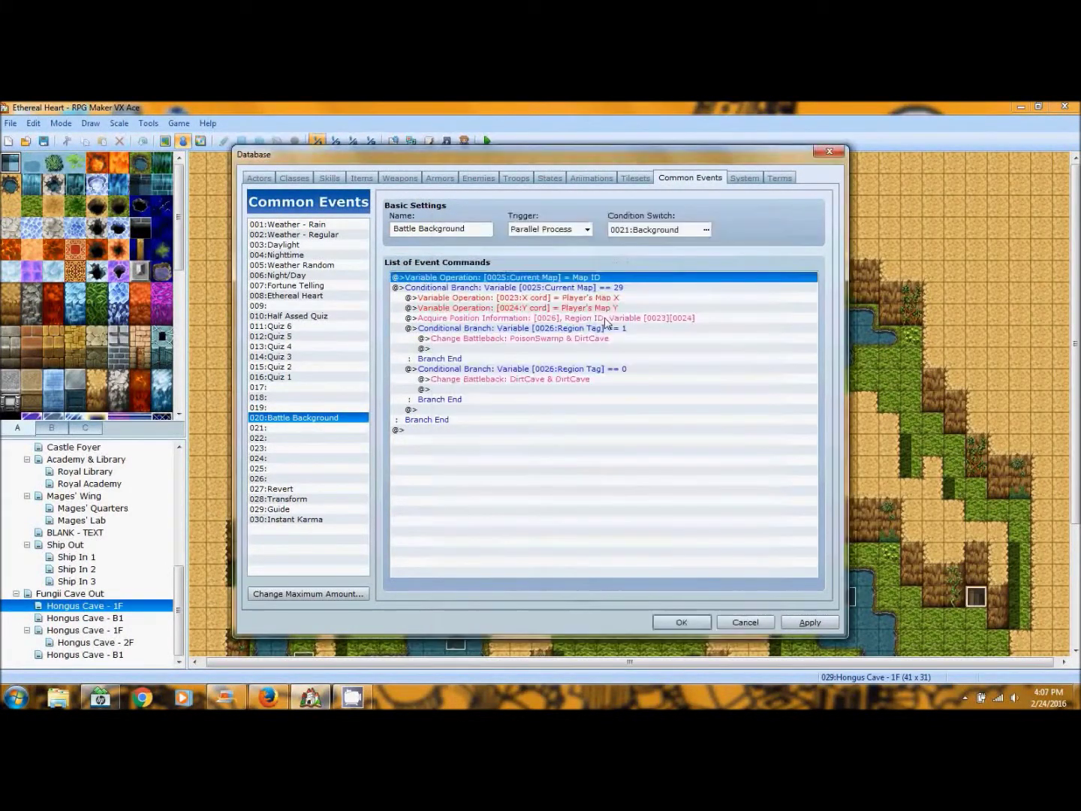
right_click(584, 280)
left_click(604, 302)
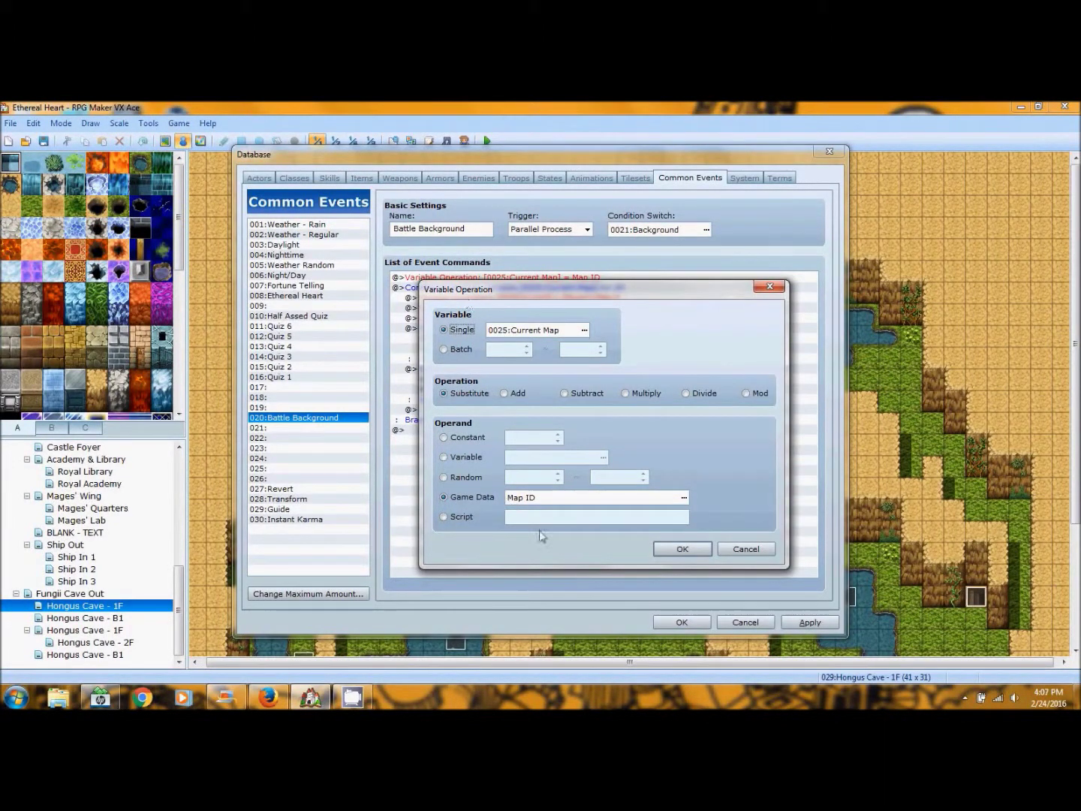
left_click(470, 496)
left_click(683, 497)
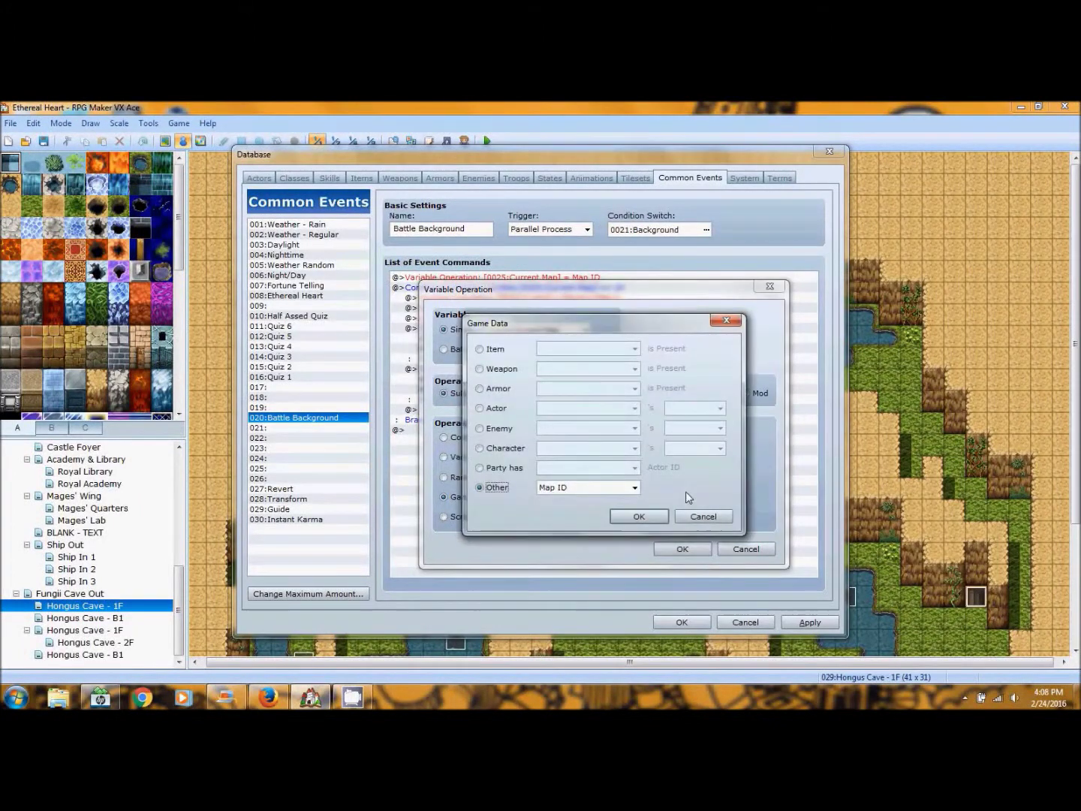
left_click(635, 488)
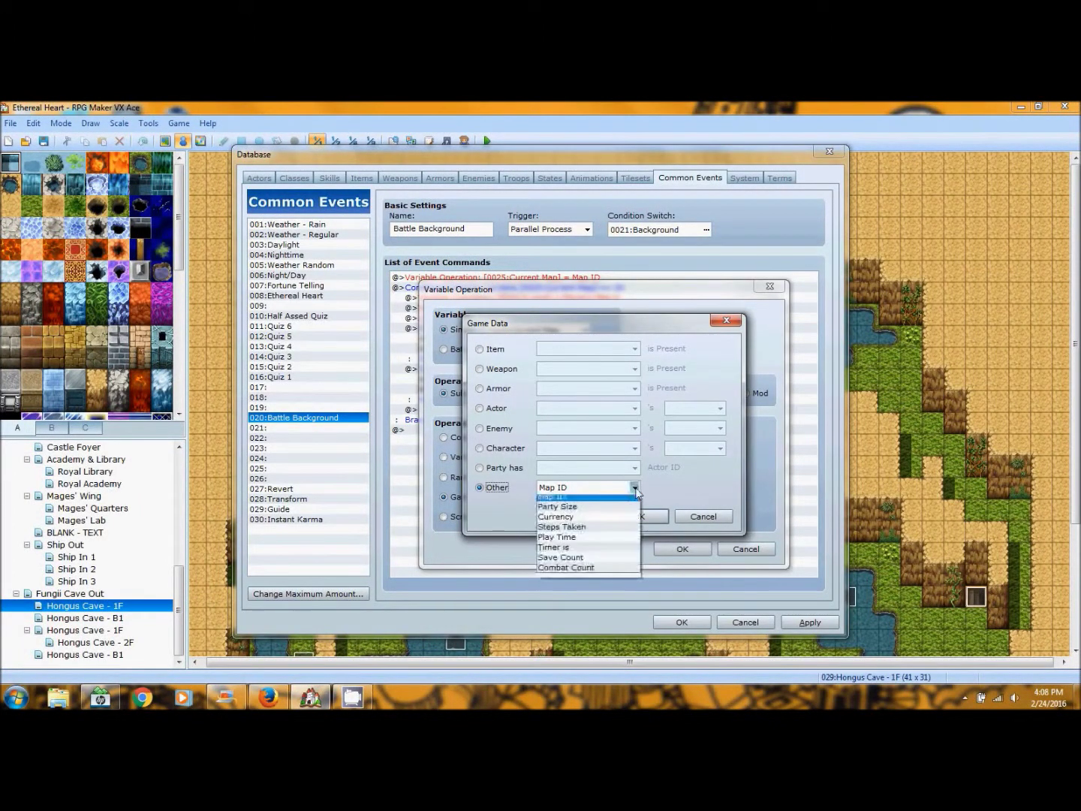
left_click(629, 501)
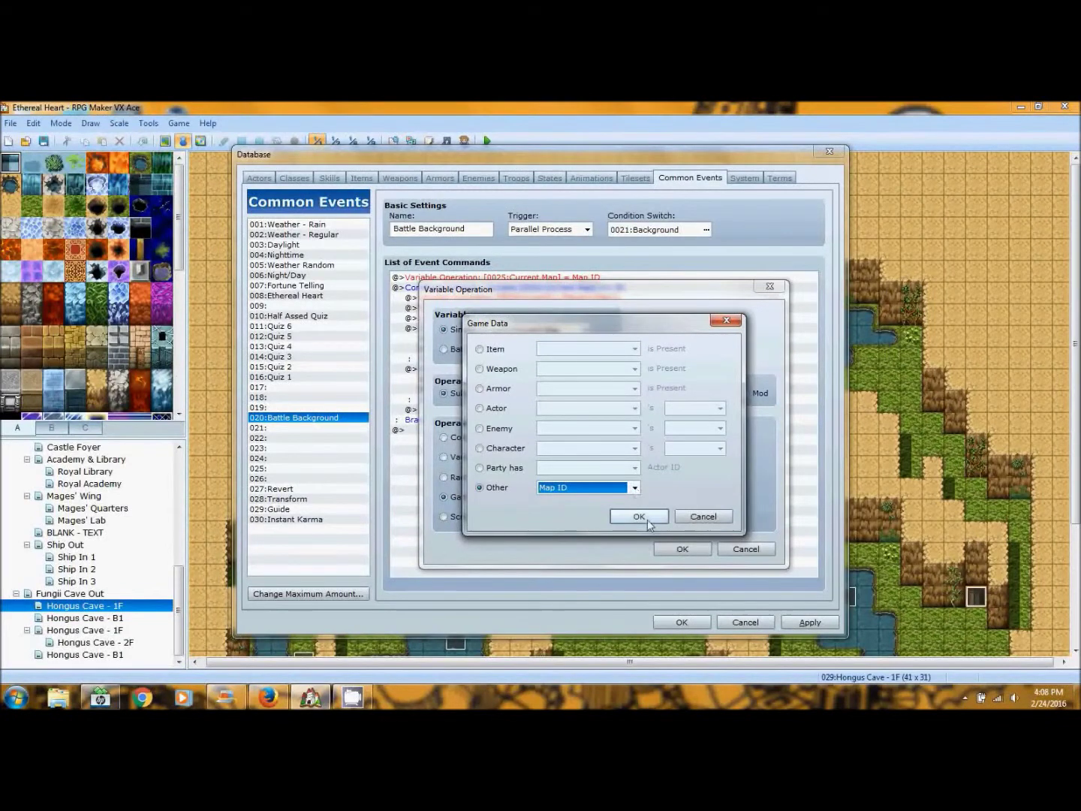
left_click(647, 519)
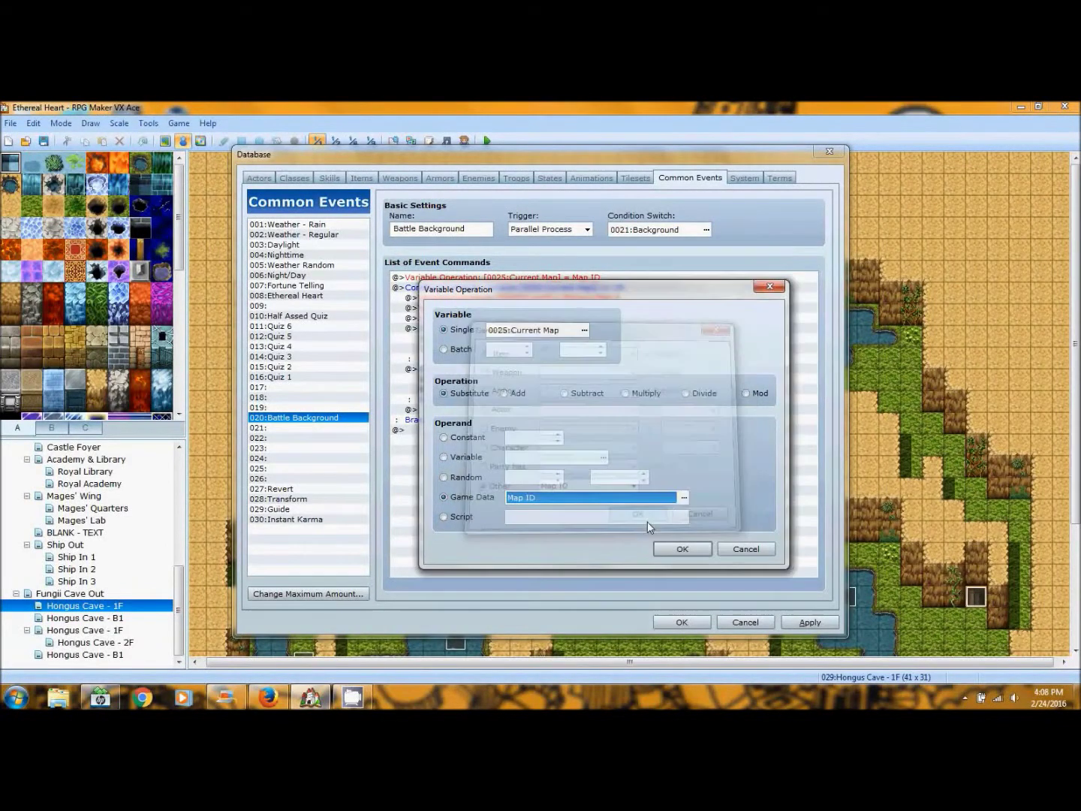
left_click(680, 551)
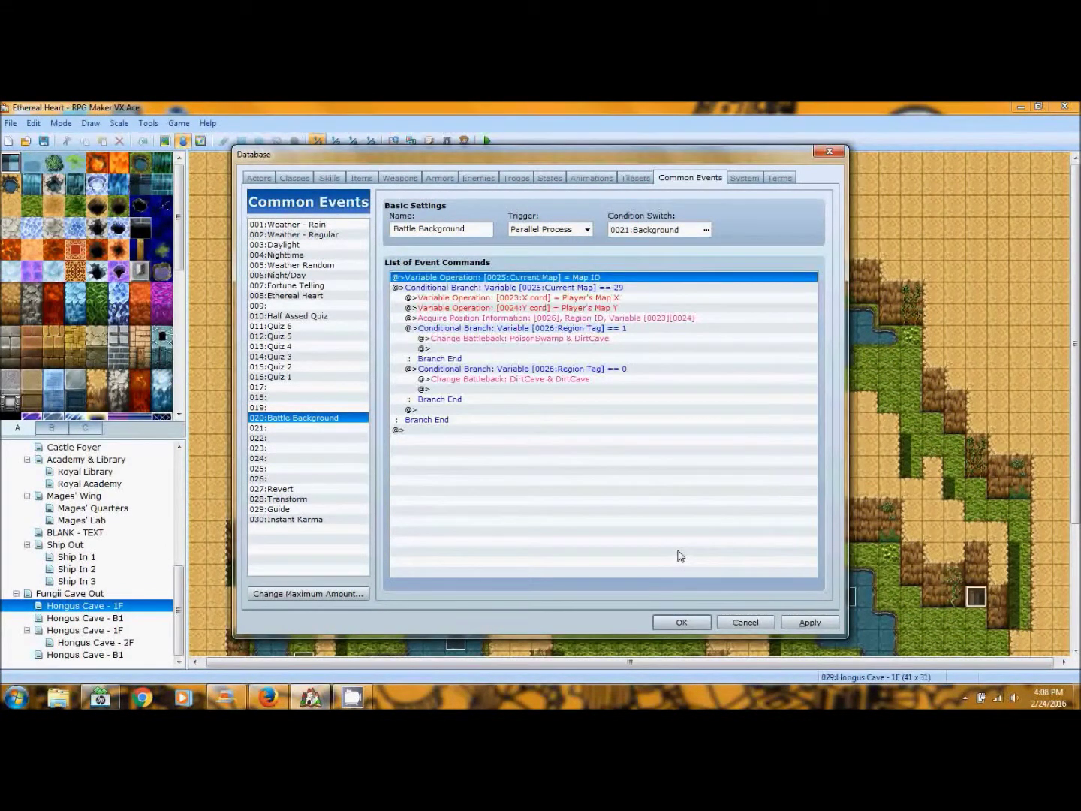
left_click(488, 289)
left_click(526, 338)
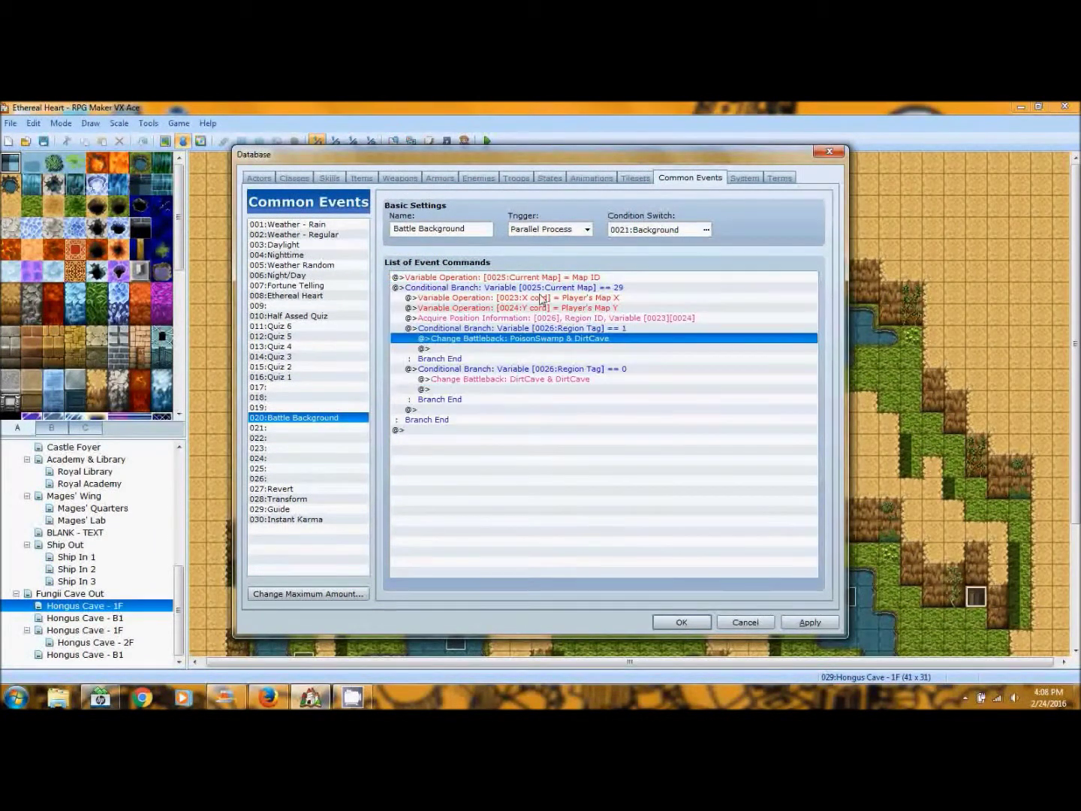
left_click(542, 288)
left_click(543, 277)
- Try inserting a new Conditional Branch at the branch block, then cancel it
left_click(546, 289)
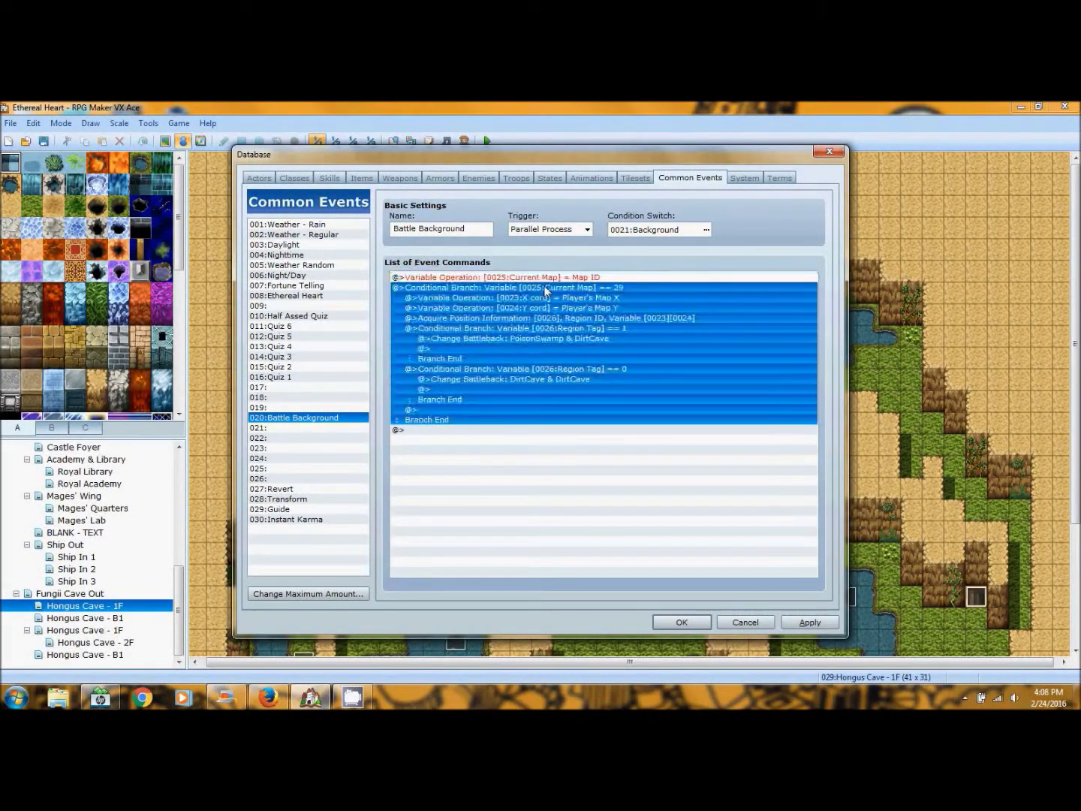
right_click(541, 296)
left_click(479, 298)
left_click(483, 290)
right_click(483, 295)
left_click(511, 300)
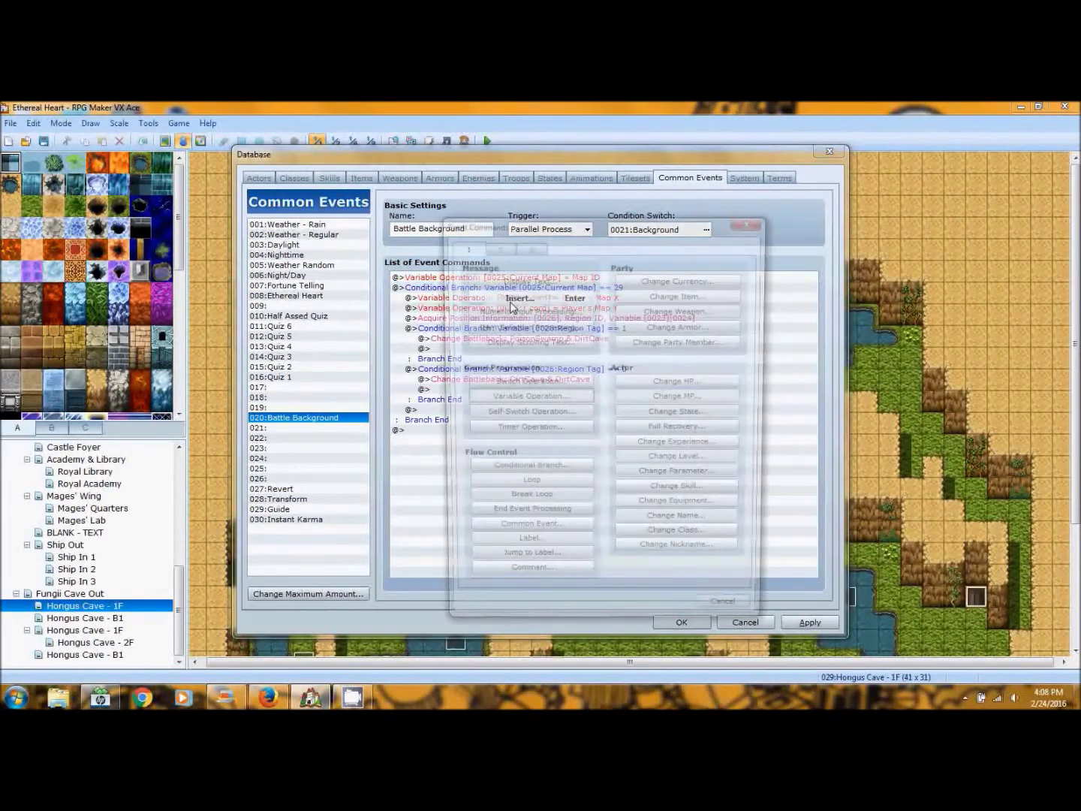
left_click(534, 471)
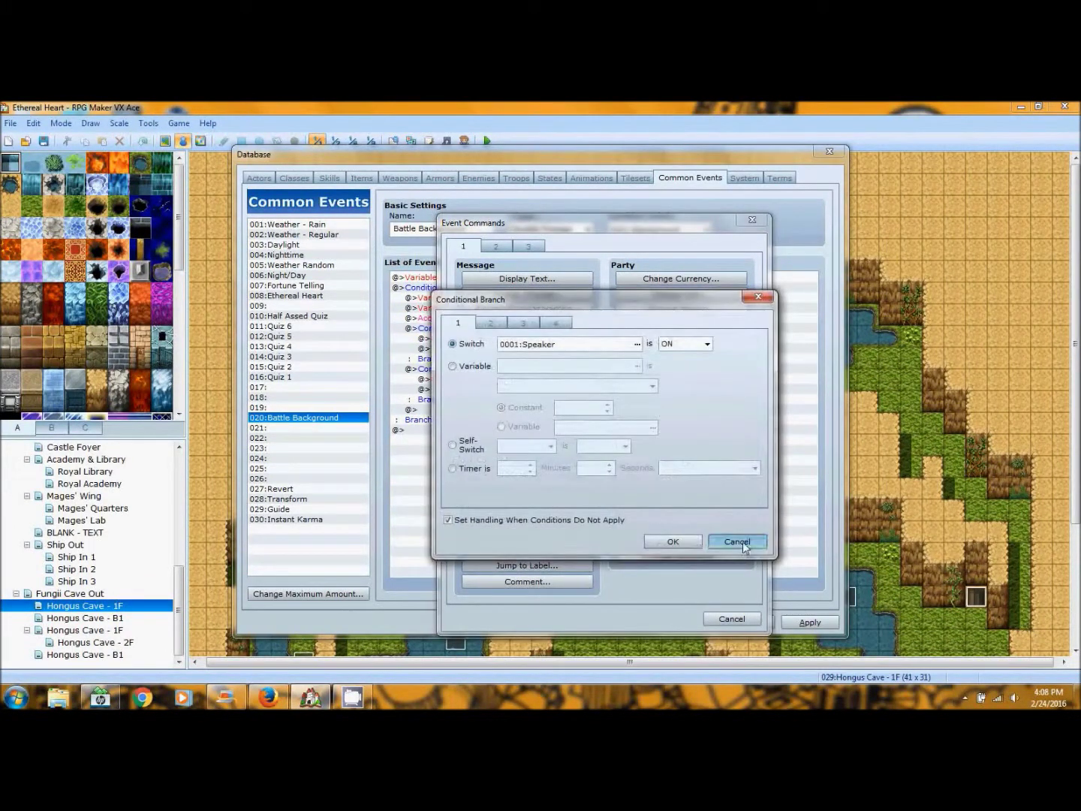
left_click(739, 537)
left_click(726, 620)
- Confirm the existing branch condition, Variable 0025:Current Map equal to 29, unchanged
right_click(548, 297)
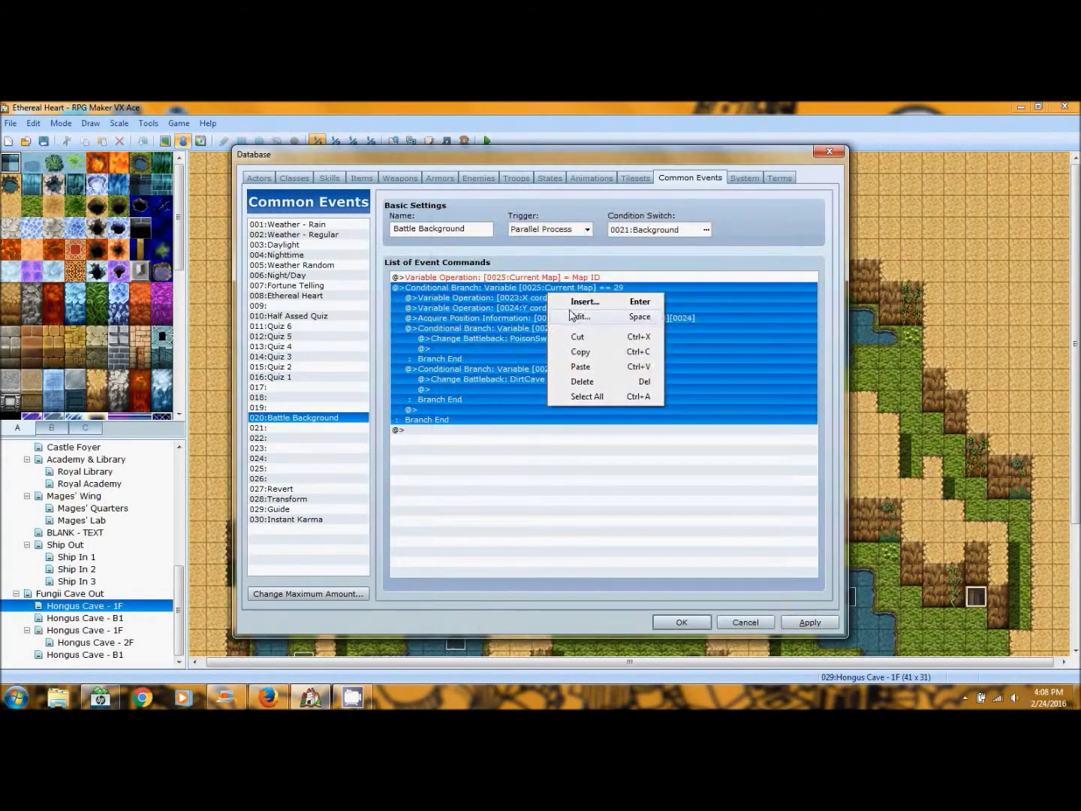
left_click(561, 310)
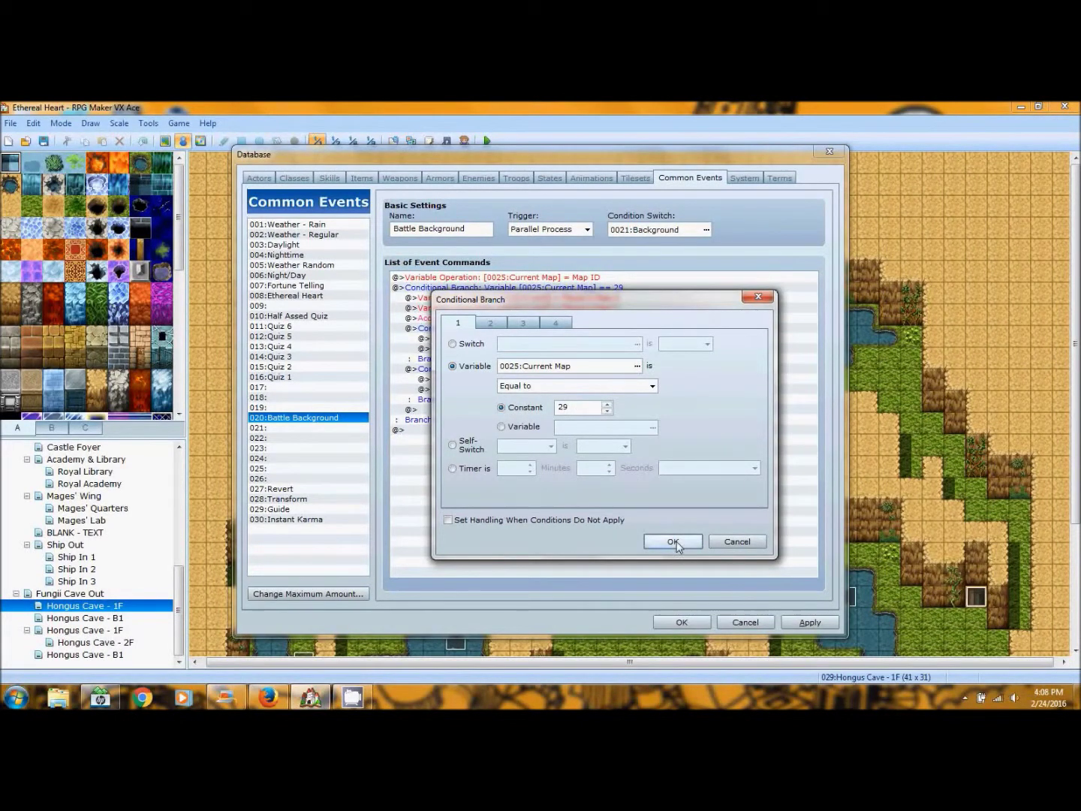
left_click(672, 542)
- Close the Database and review Hongus Cave - 1F's map properties without changes
left_click(680, 623)
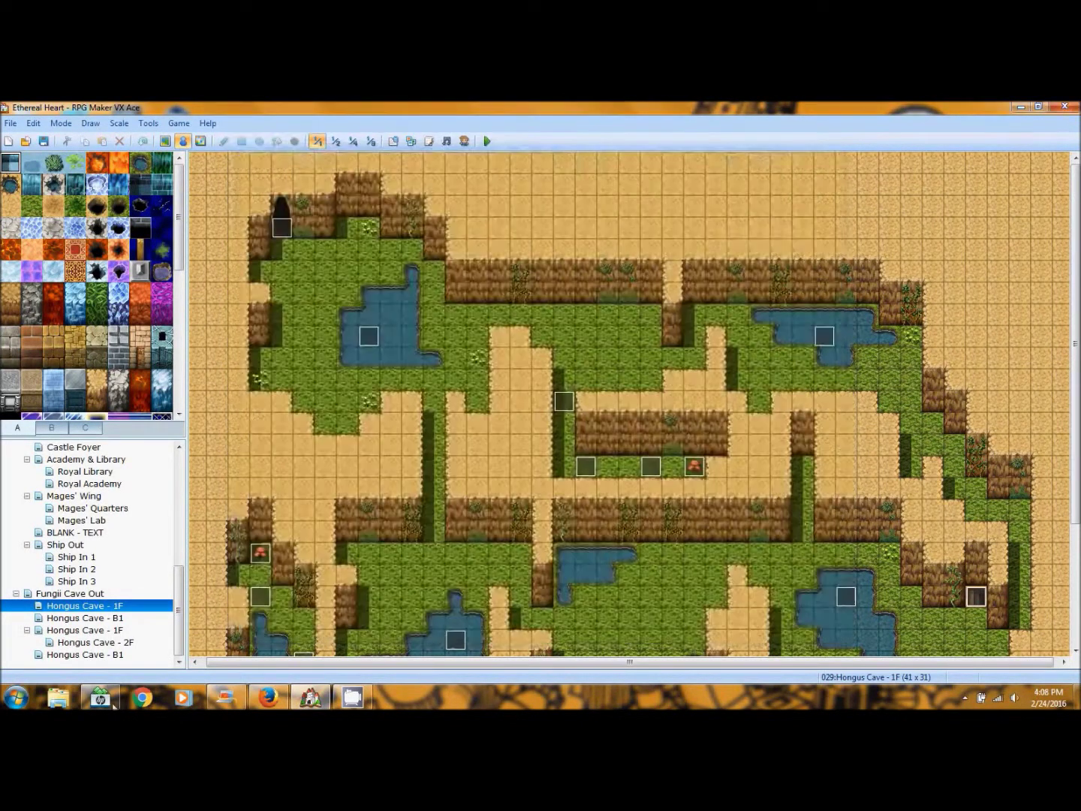
right_click(88, 607)
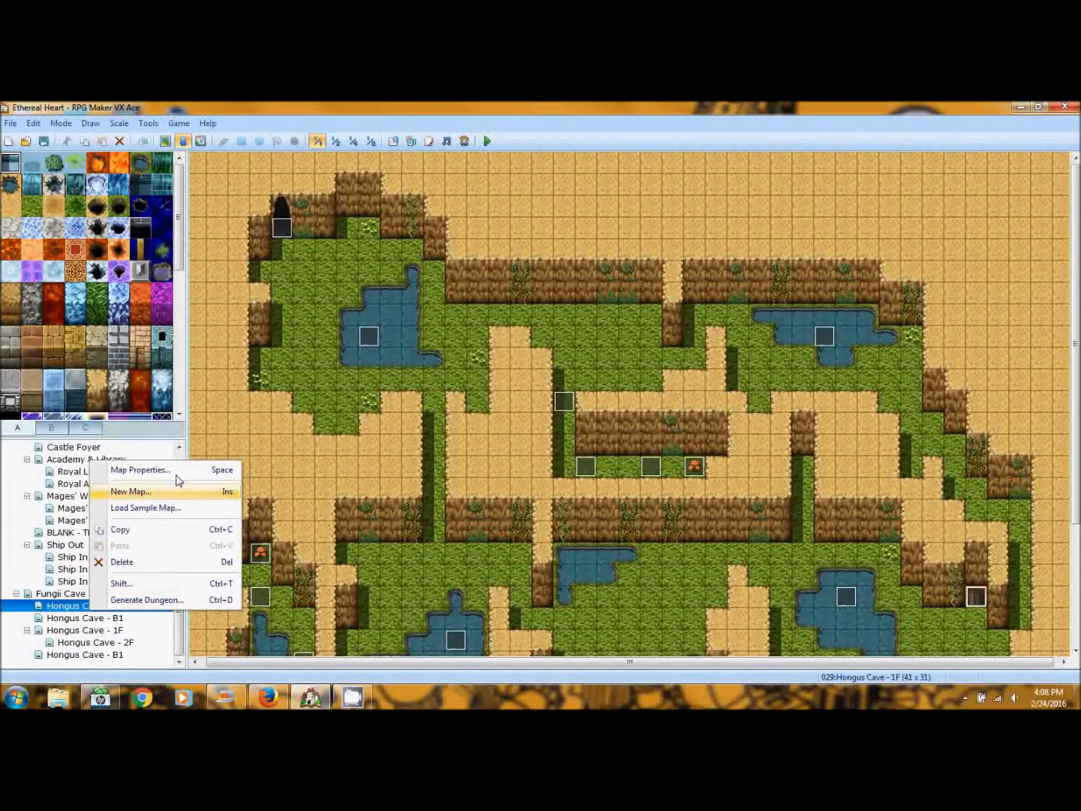
left_click(140, 469)
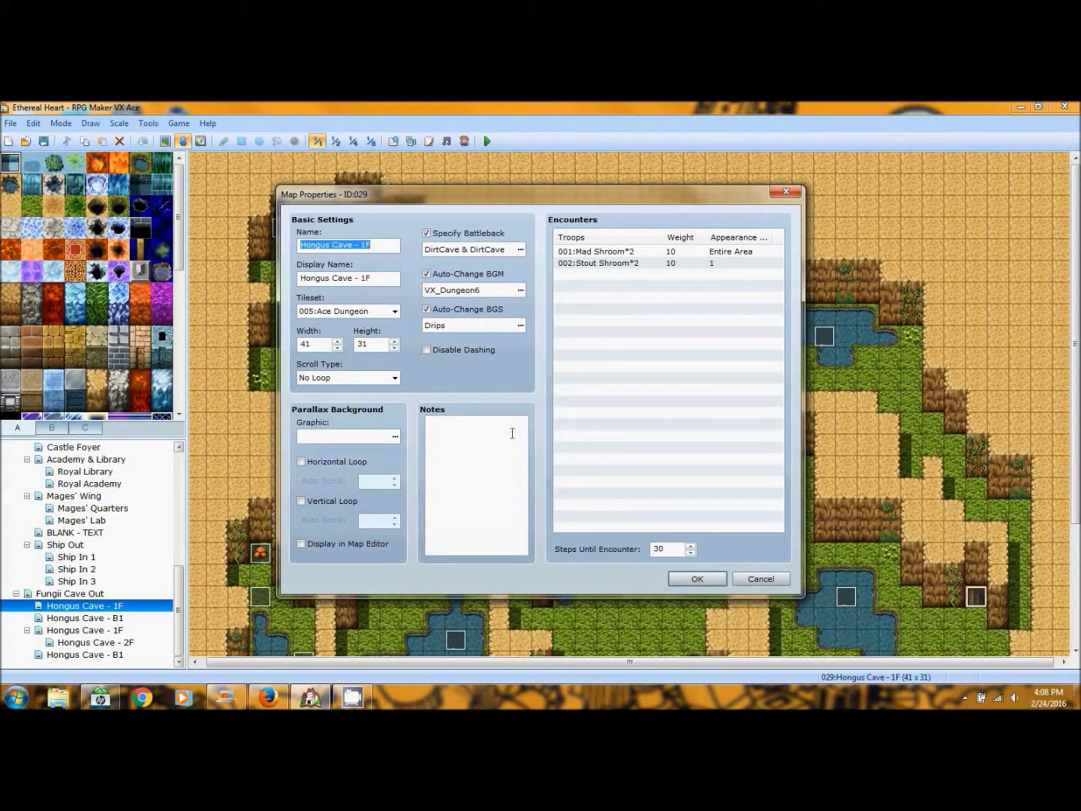
left_click(689, 578)
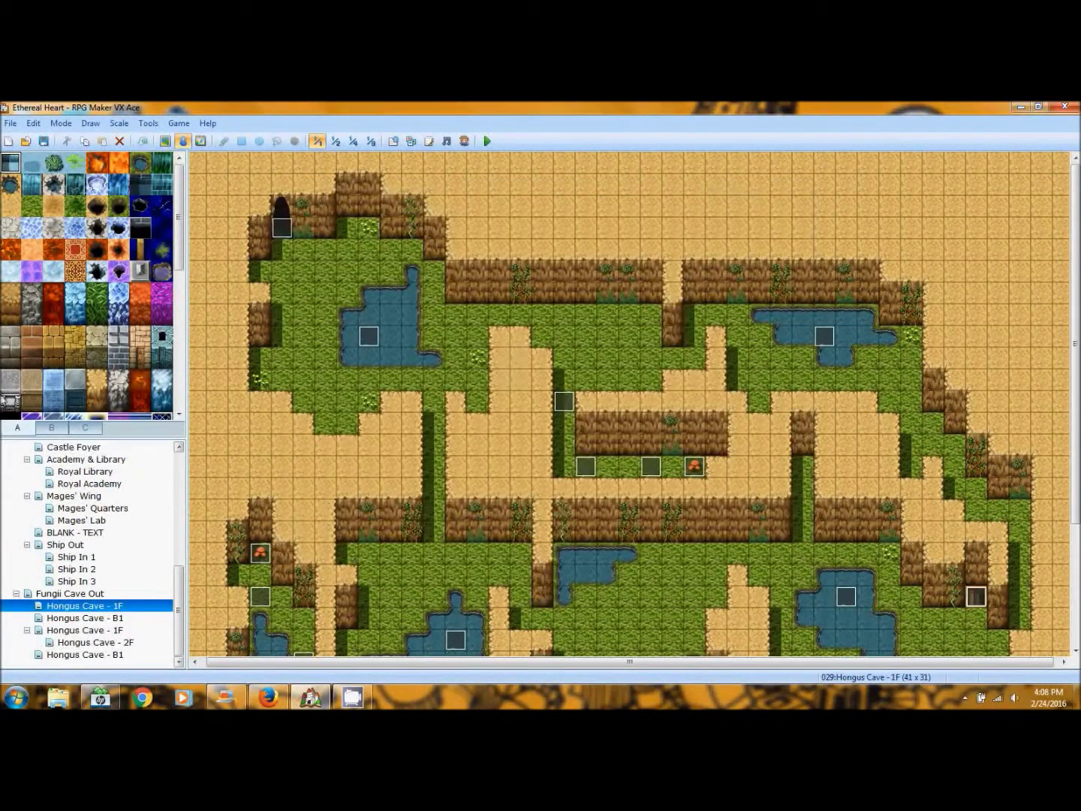
- Reopen the Database from the Tools menu
right_click(116, 610)
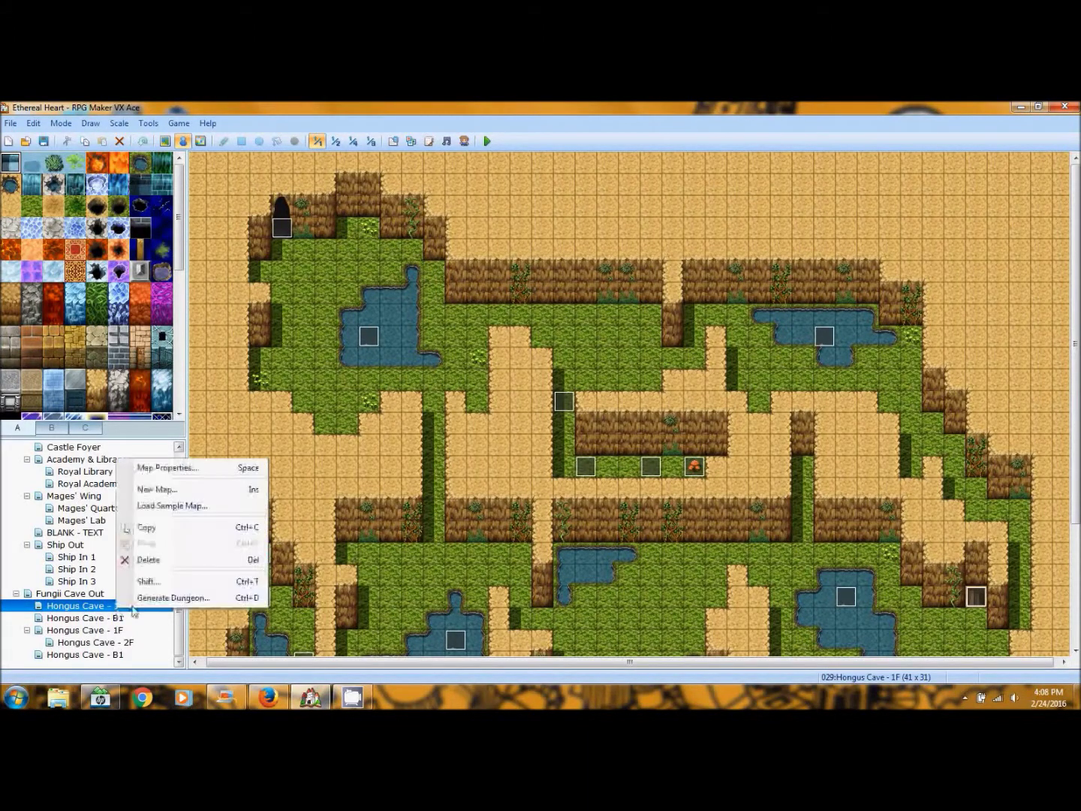
left_click(221, 473)
left_click(148, 123)
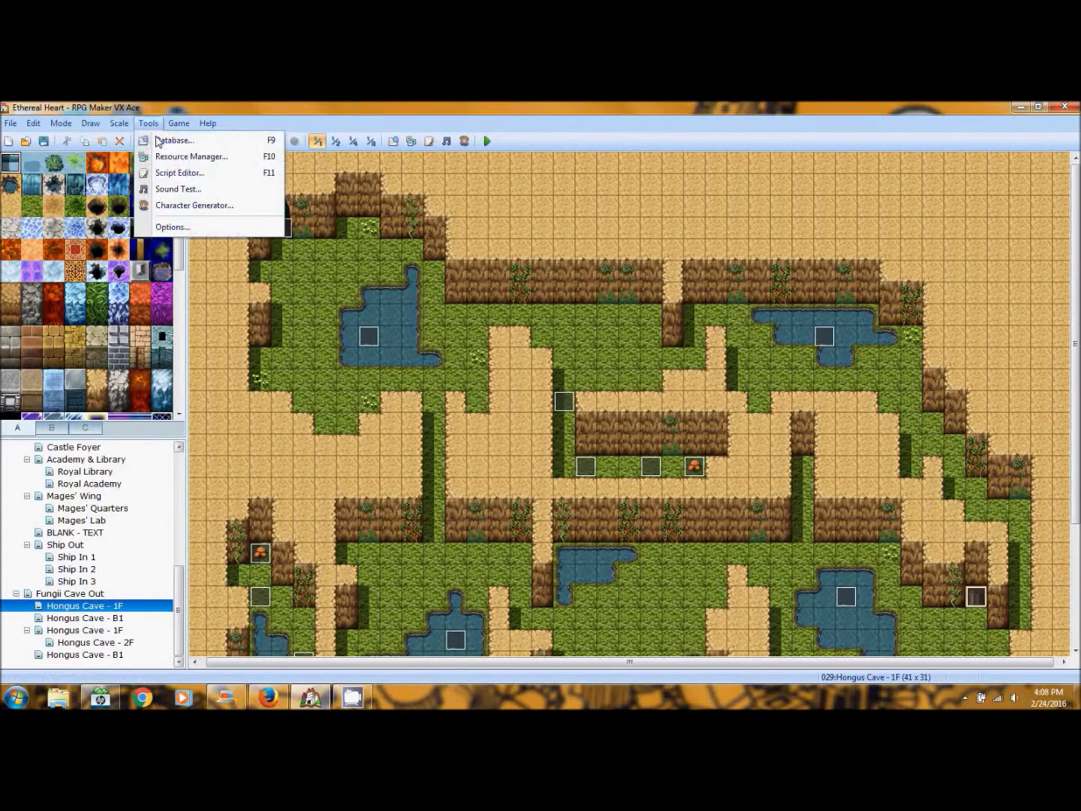
left_click(171, 139)
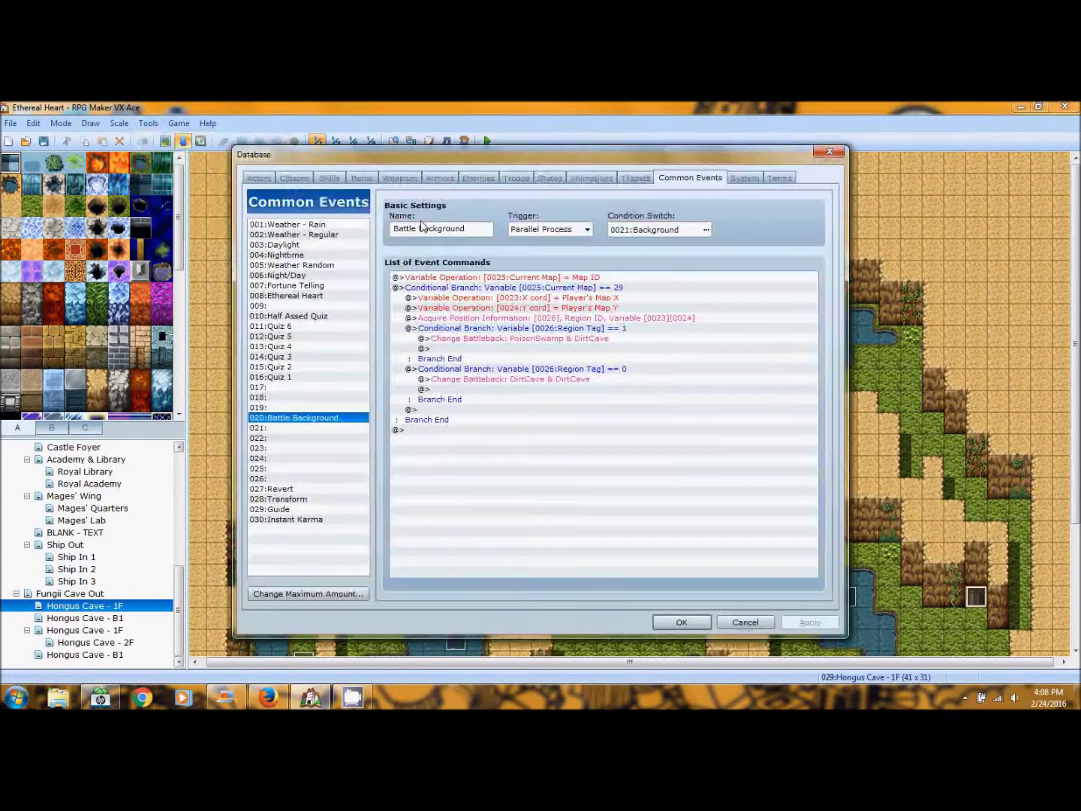
- Reopen the Current Map equals 29 branch and confirm it unchanged
left_click(514, 288)
right_click(515, 297)
left_click(519, 315)
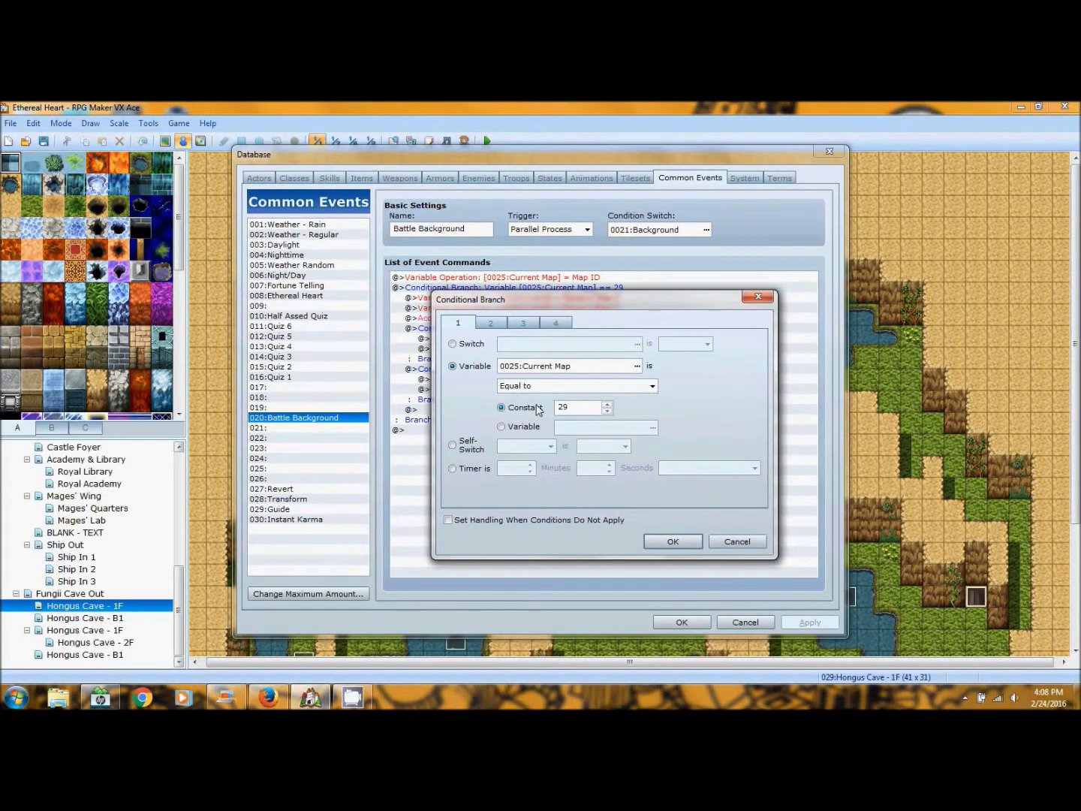
left_click(666, 547)
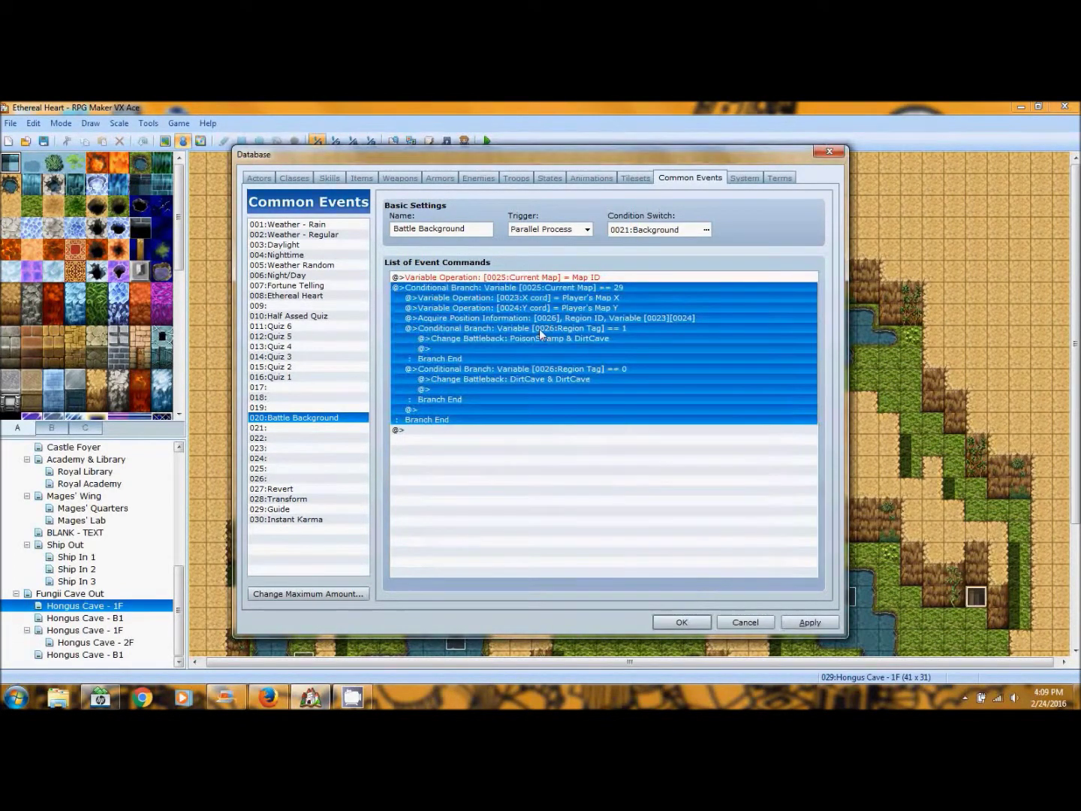
- Edit the X cord Variable Operation, choosing 0023:X cord as the target variable
left_click(527, 301)
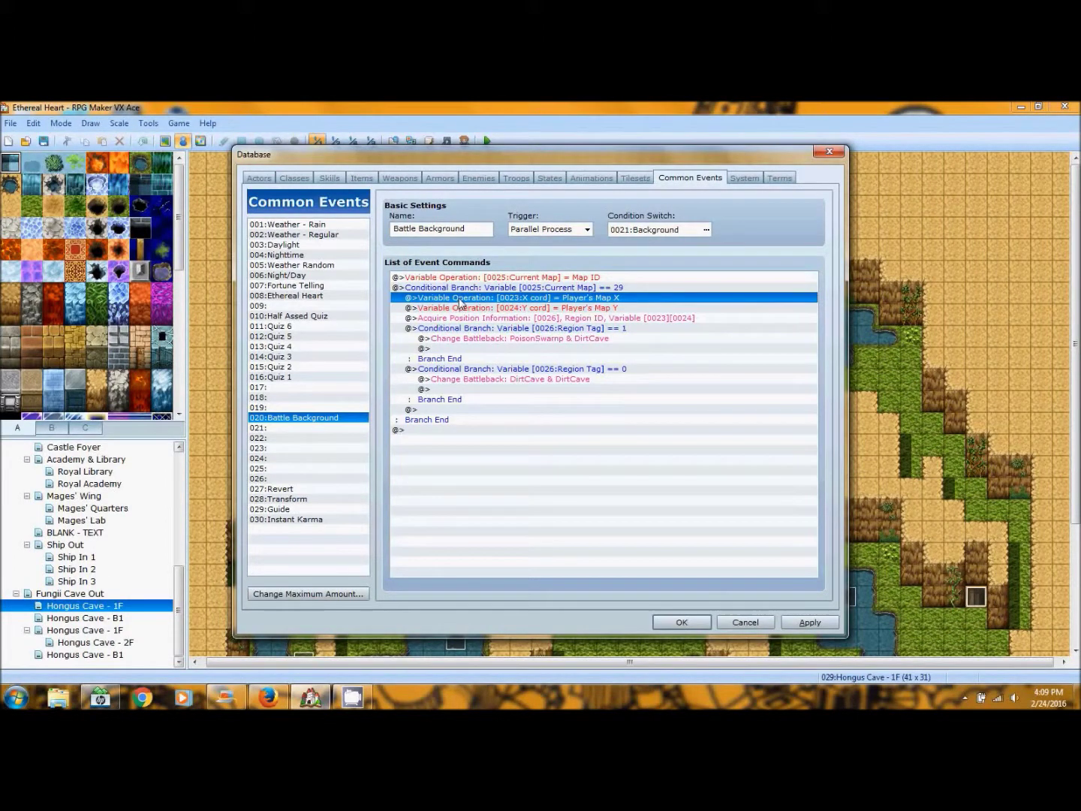
right_click(537, 300)
left_click(575, 321)
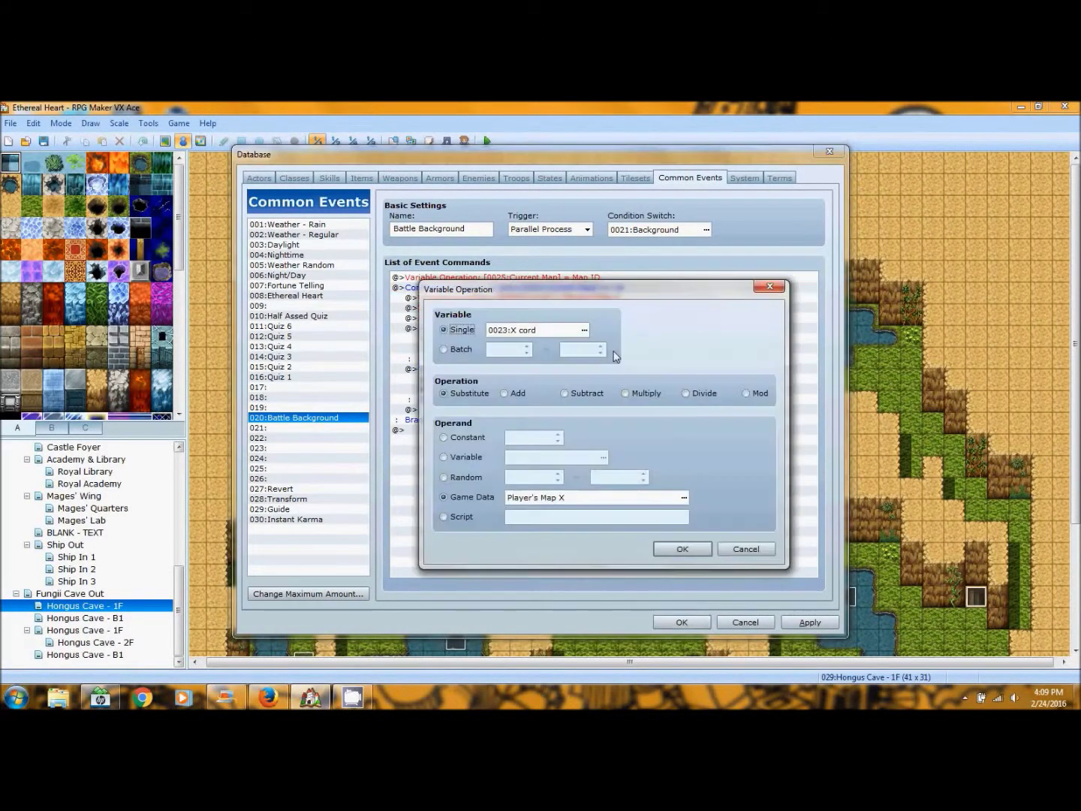
left_click(584, 329)
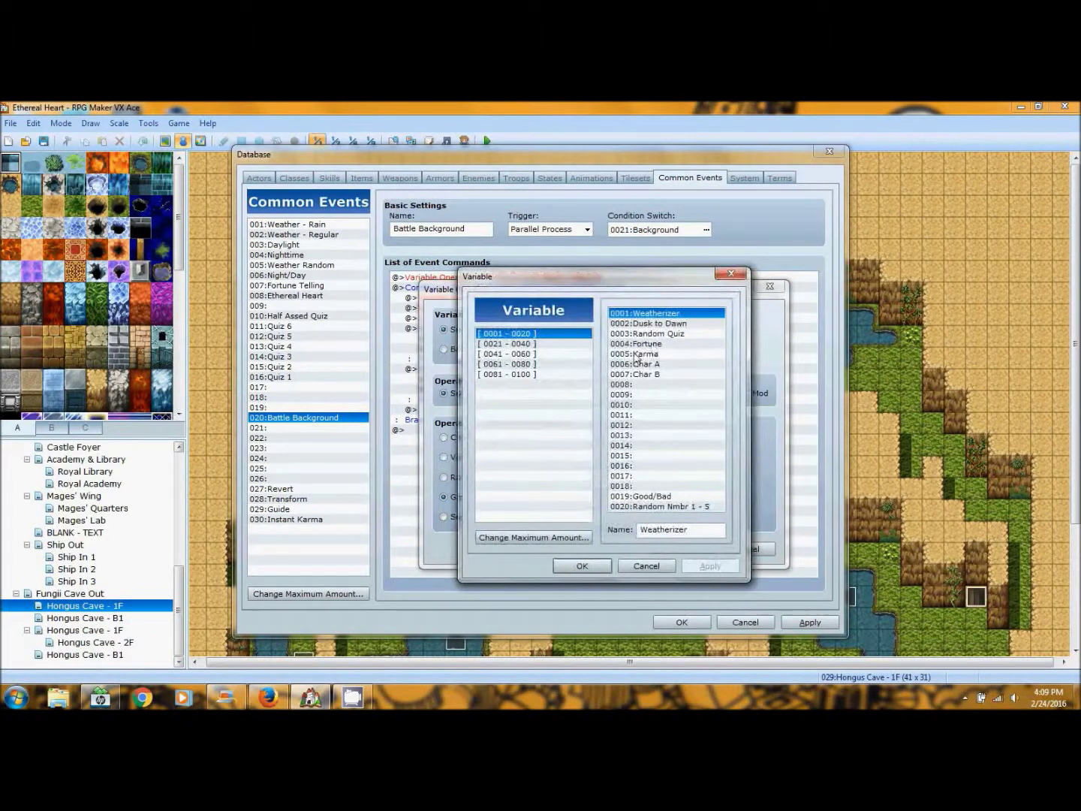
left_click(521, 343)
left_click(662, 334)
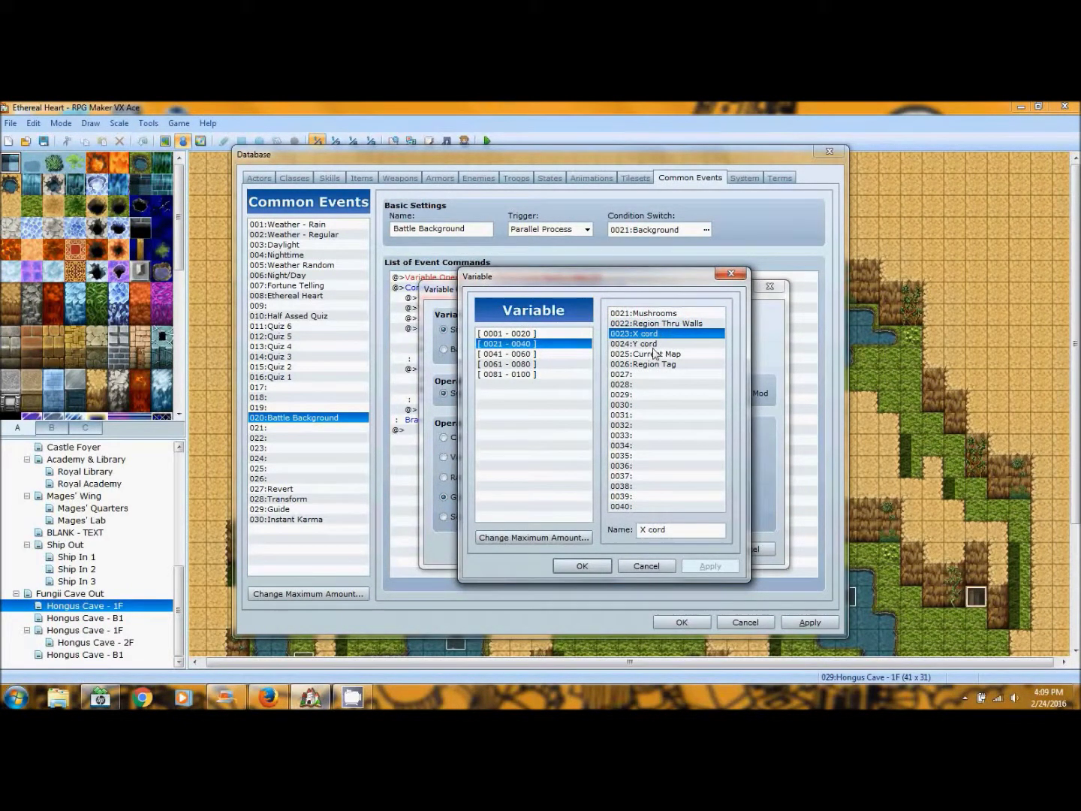
left_click(654, 345)
left_click(651, 355)
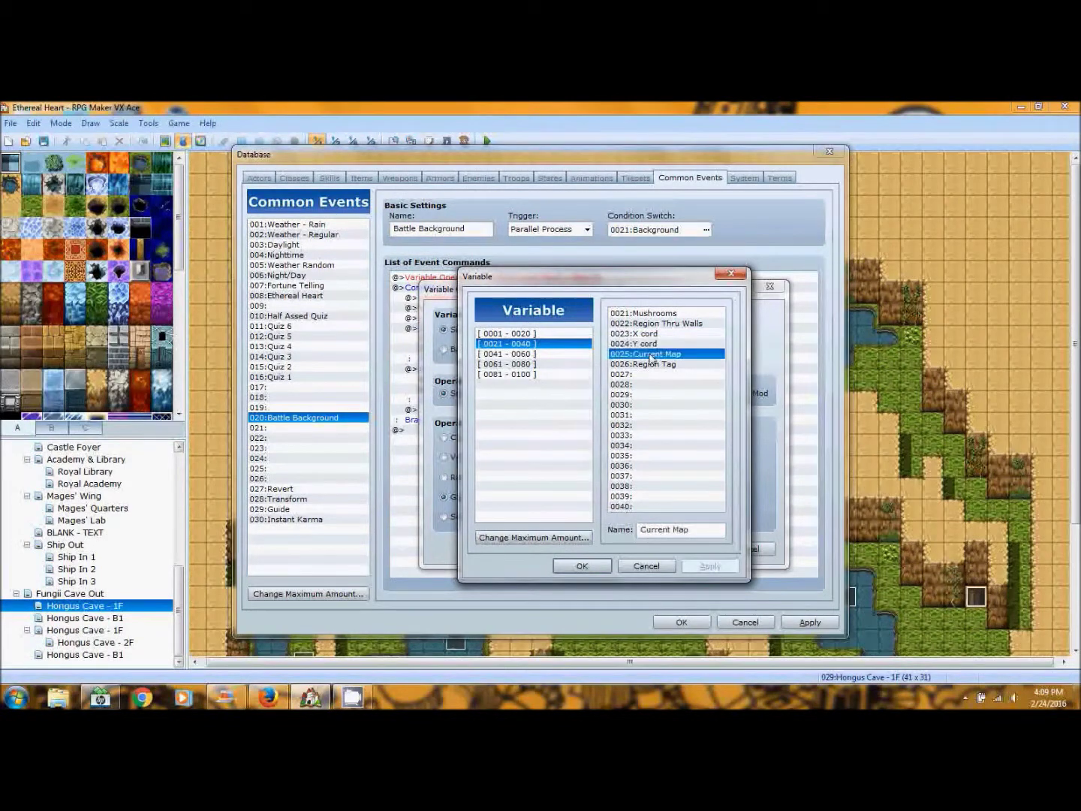
left_click(653, 365)
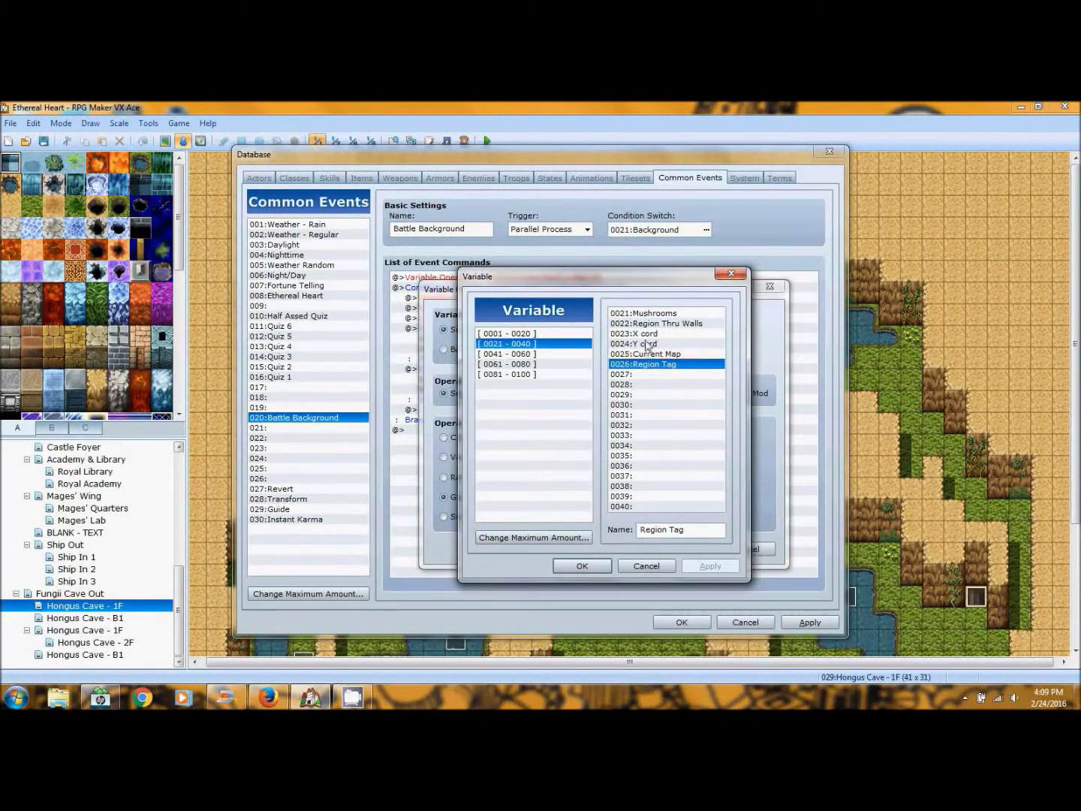
left_click(646, 335)
left_click(582, 565)
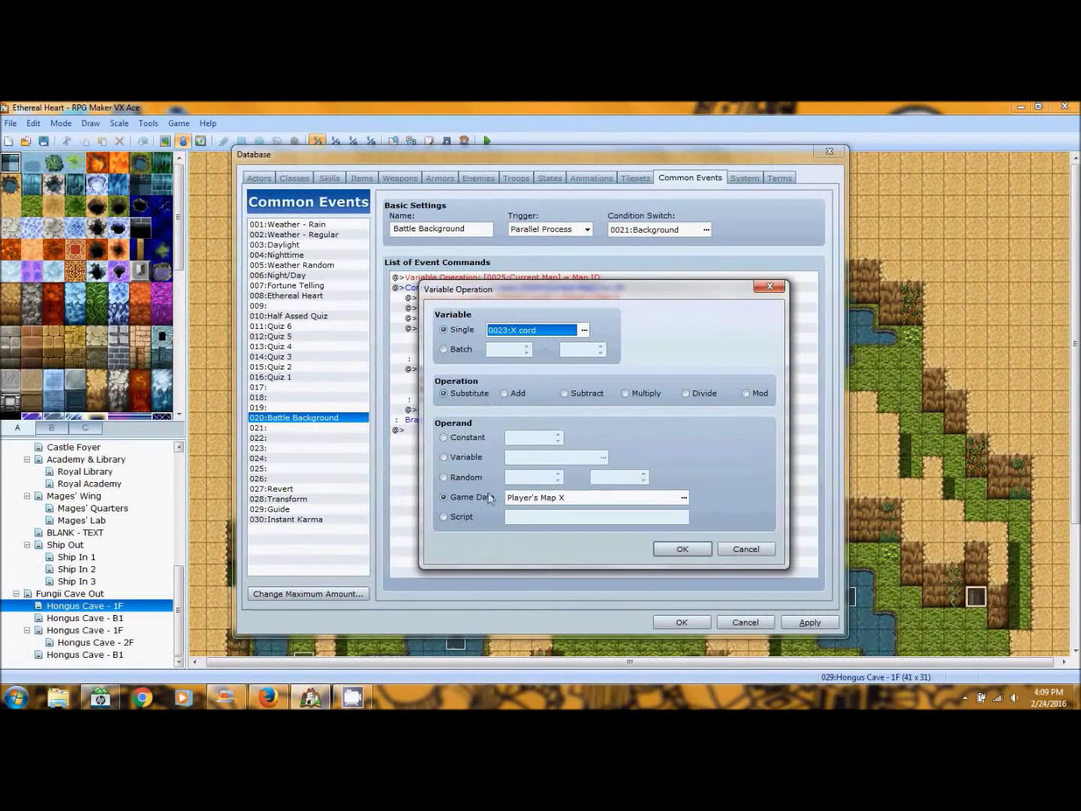
- Set the X cord value to Game Data: Player's Map X and confirm
left_click(465, 498)
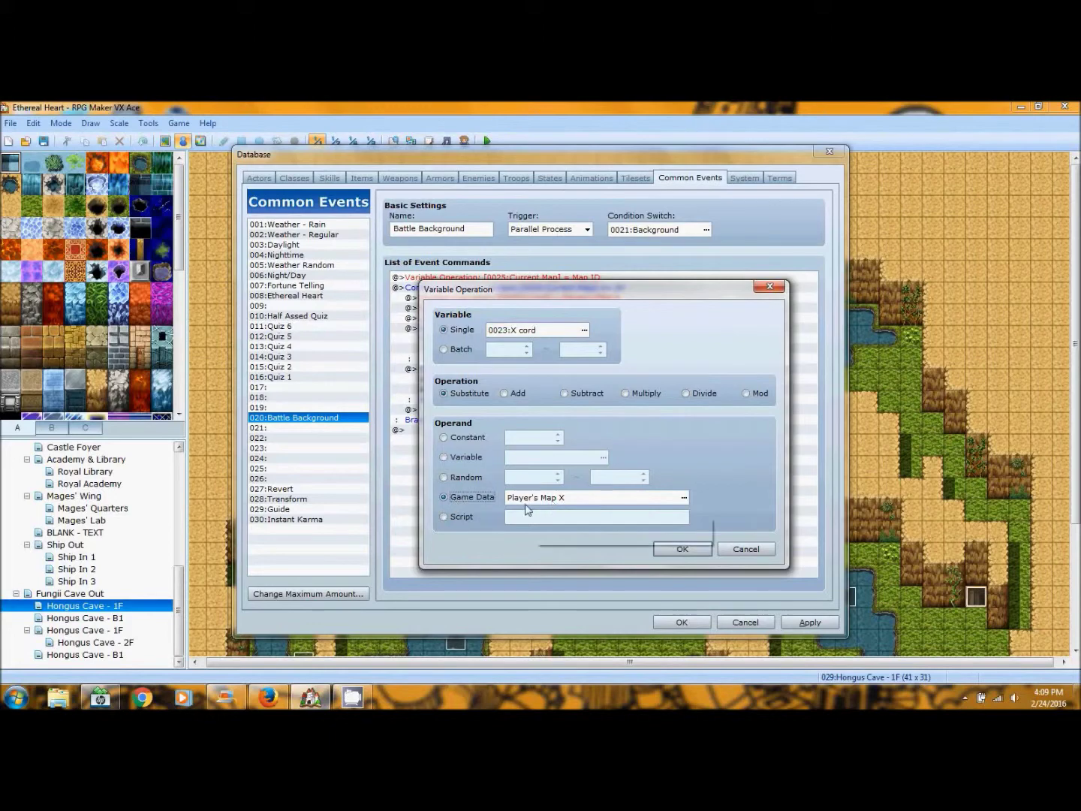
left_click(683, 497)
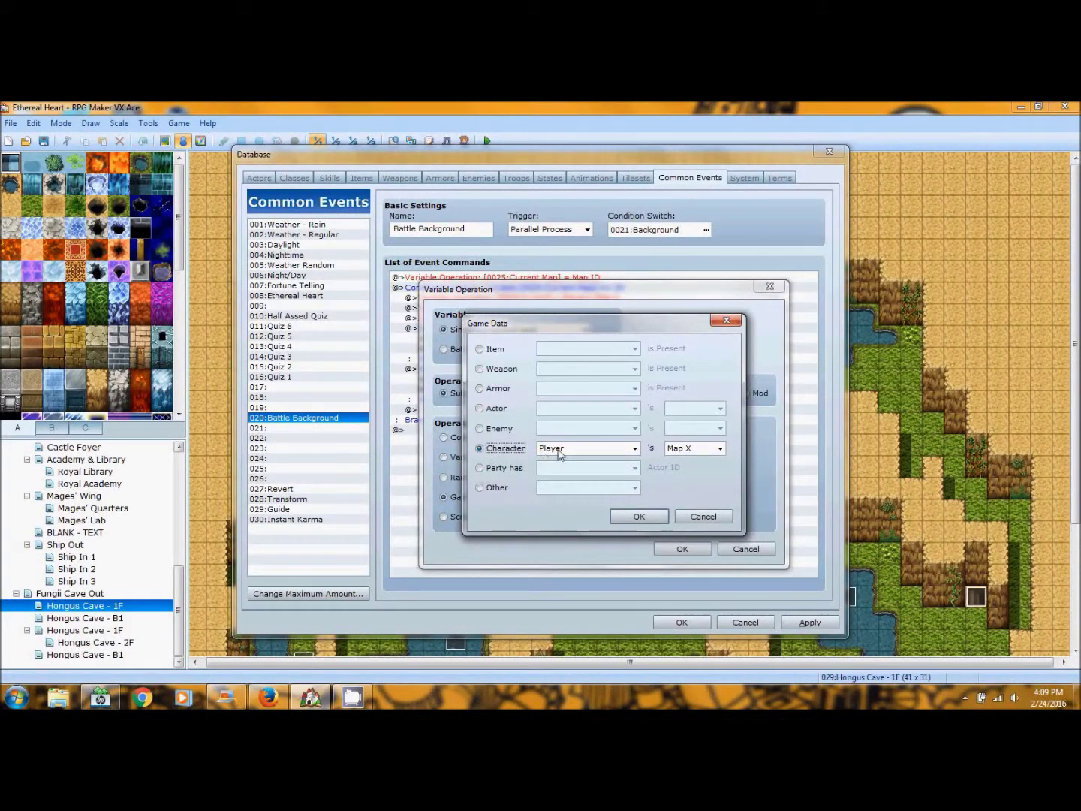
left_click(650, 515)
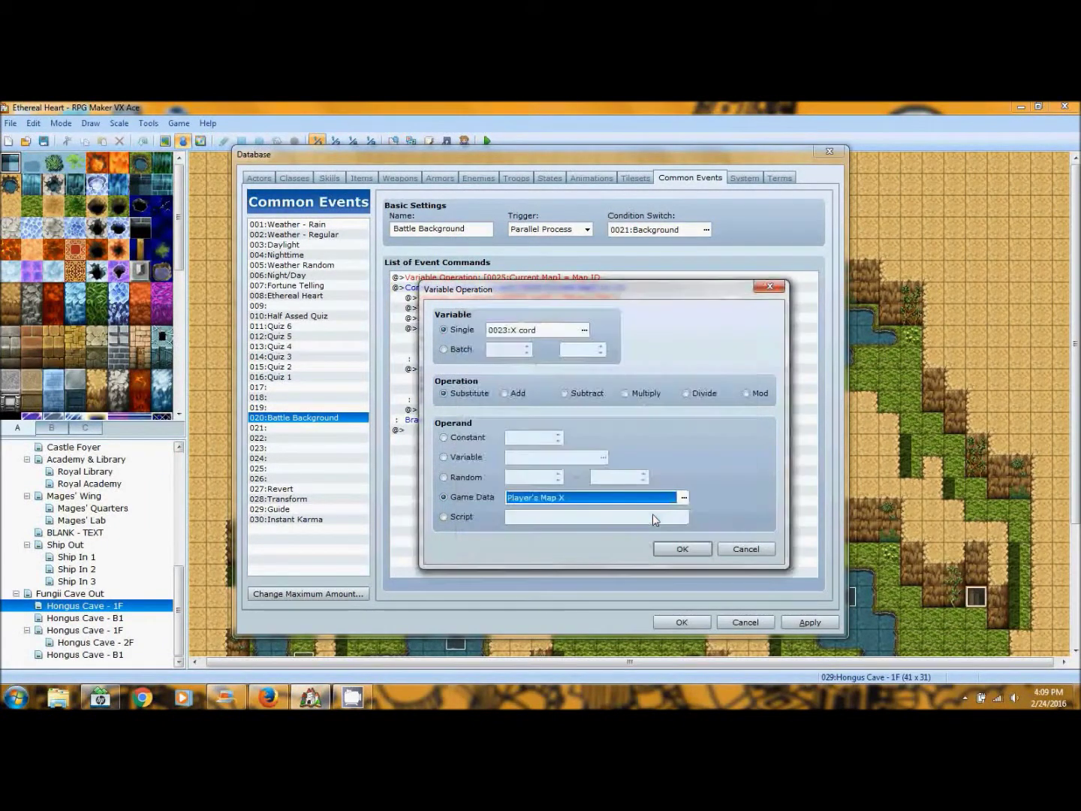
left_click(685, 549)
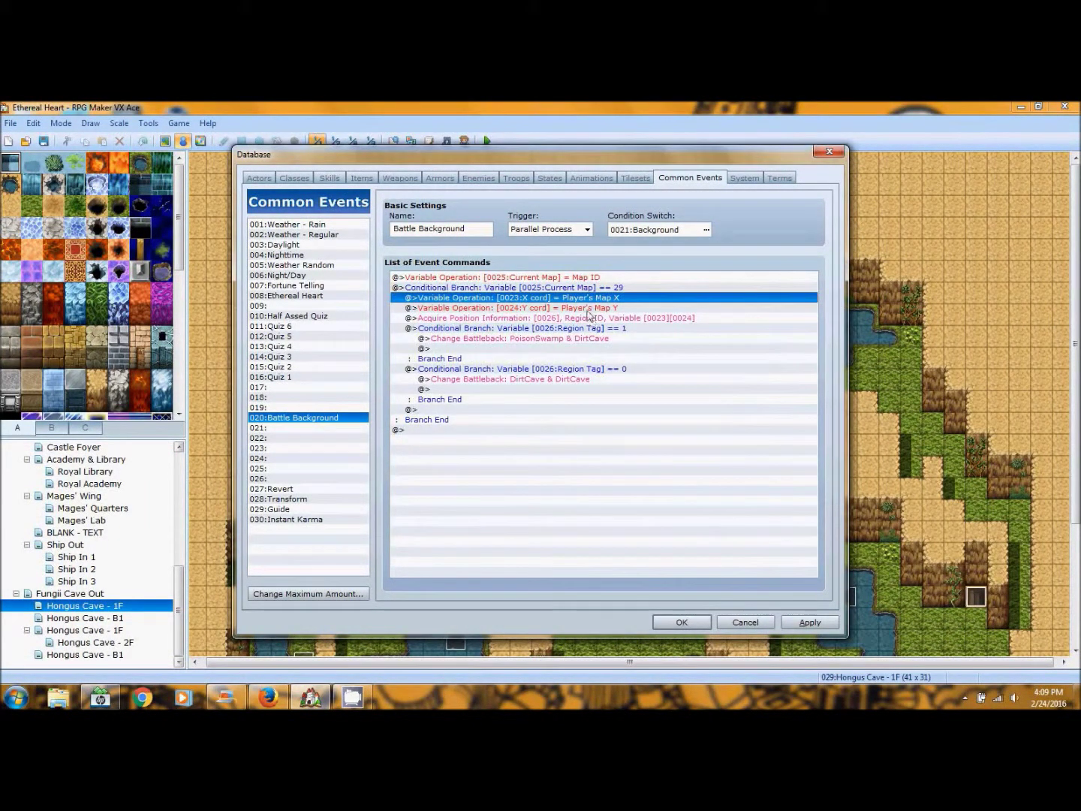
left_click(588, 309)
- Set 0024:Y cord's Variable Operation to Game Data: Player's Map Y and confirm
right_click(589, 314)
left_click(616, 332)
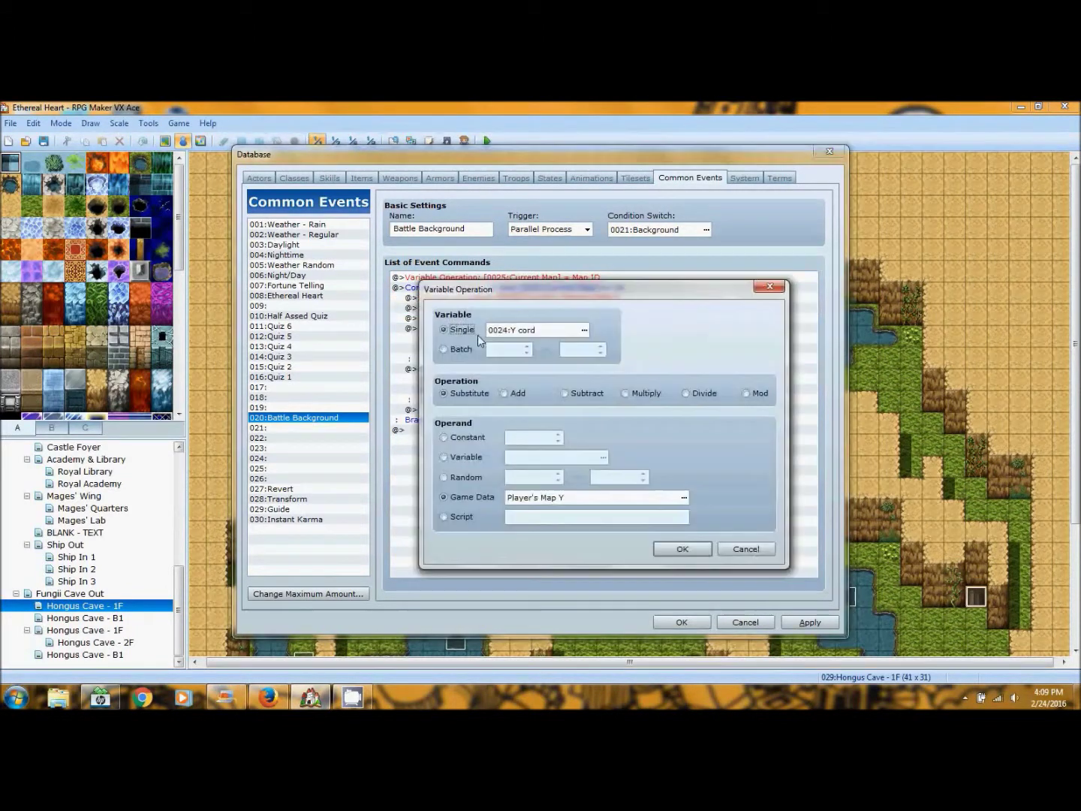
left_click(585, 330)
left_click(656, 344)
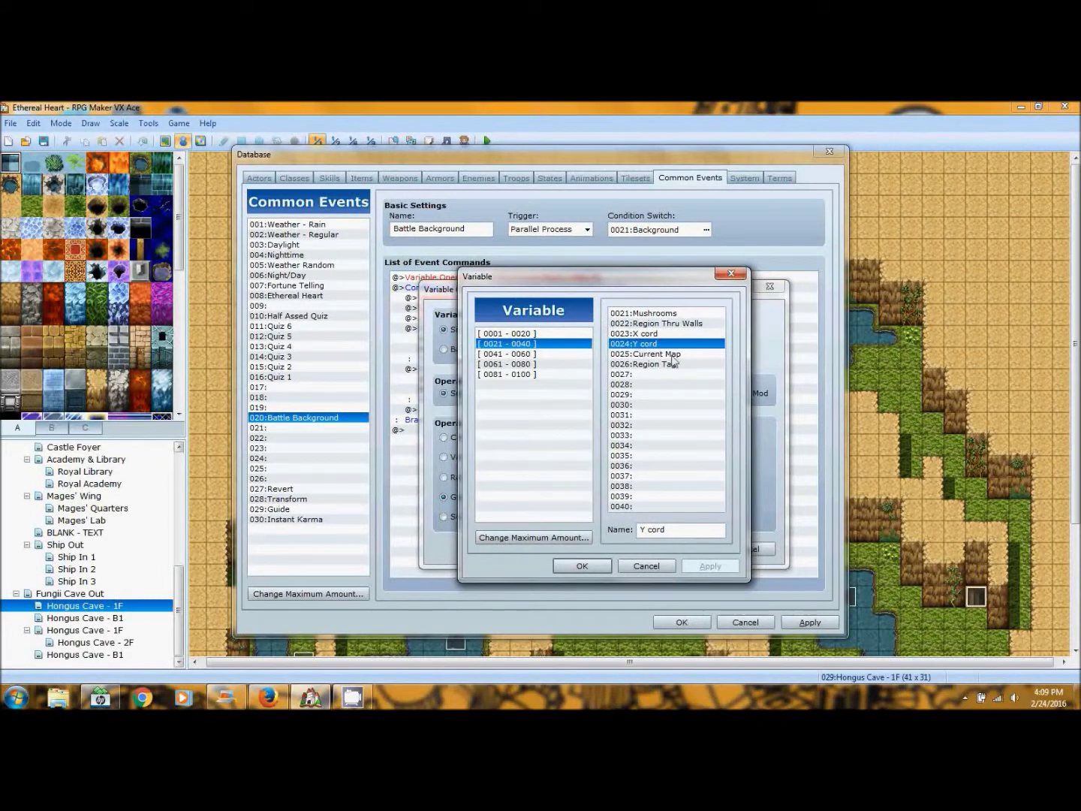
left_click(581, 566)
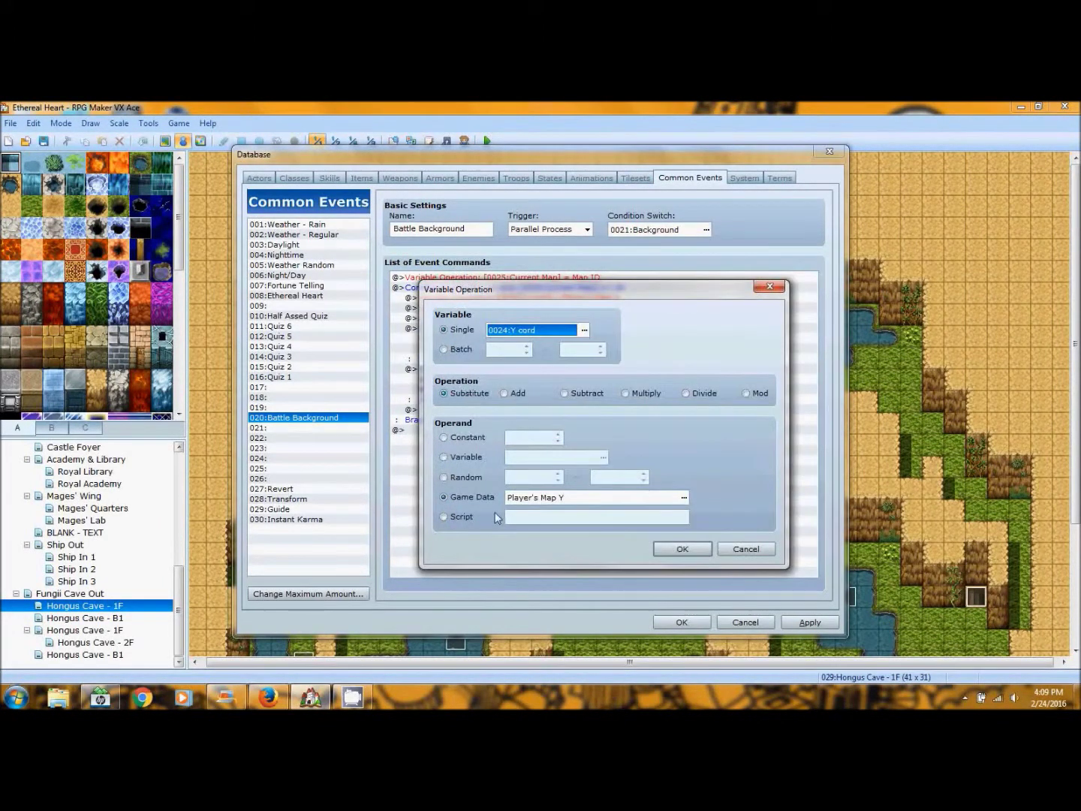
left_click(683, 496)
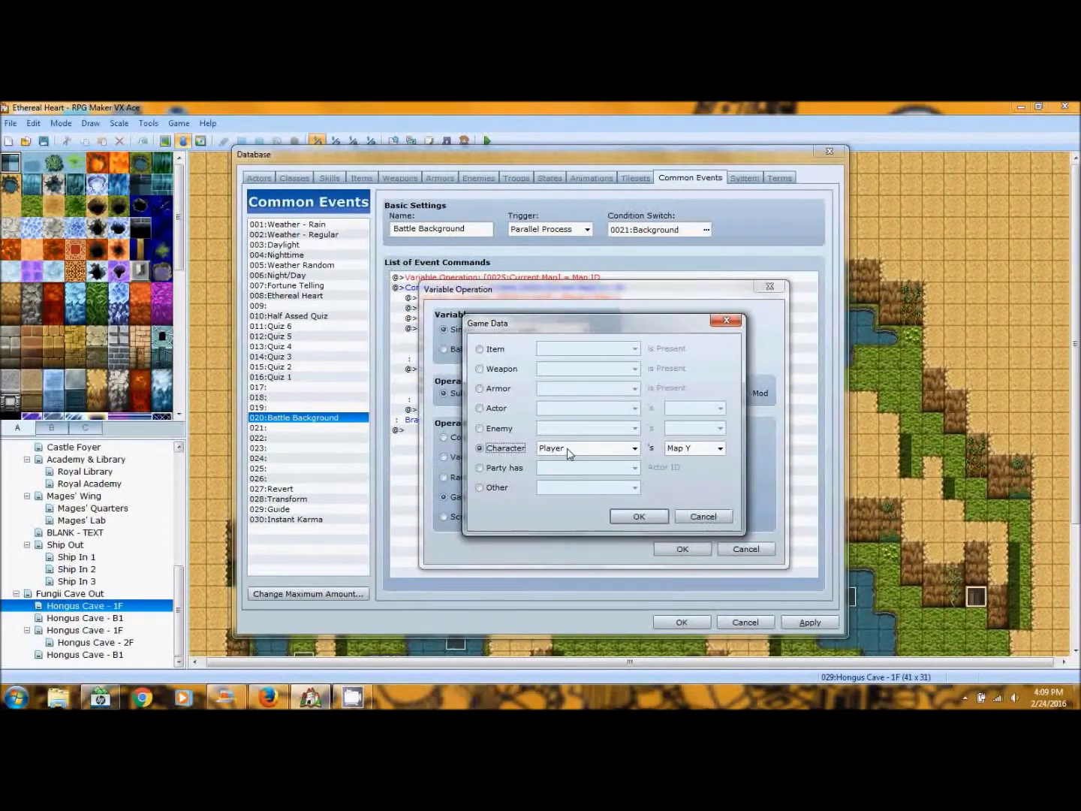
left_click(617, 516)
left_click(669, 551)
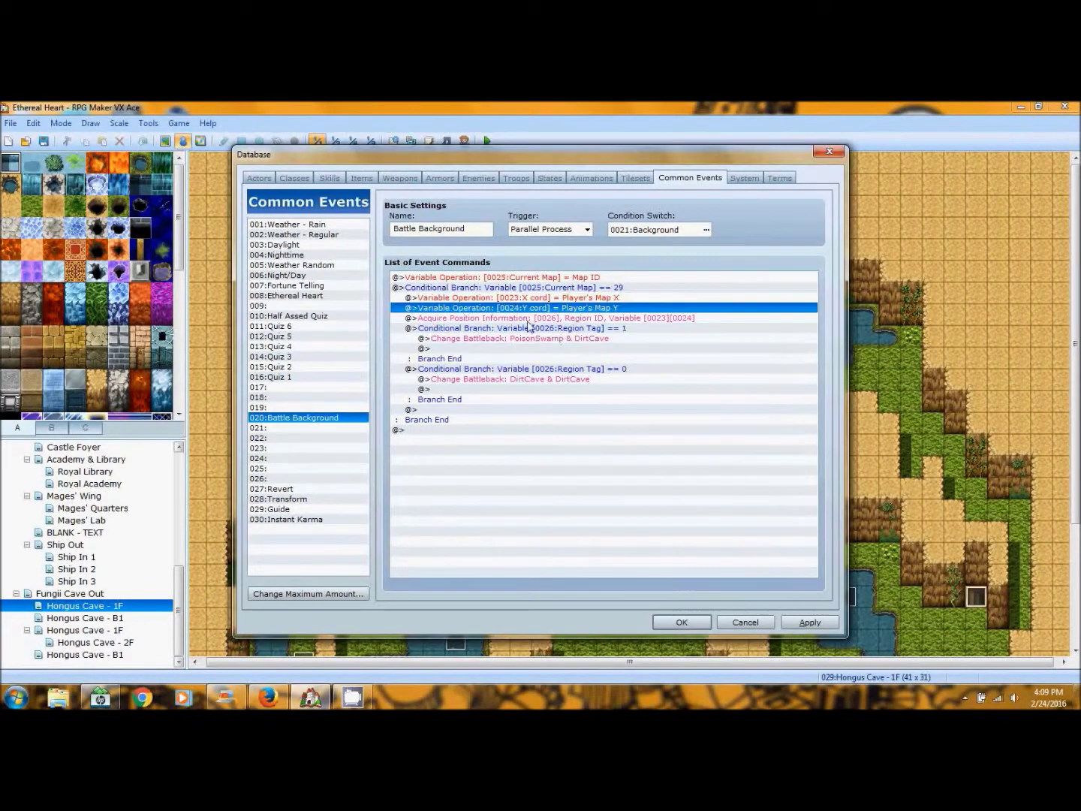
left_click(525, 319)
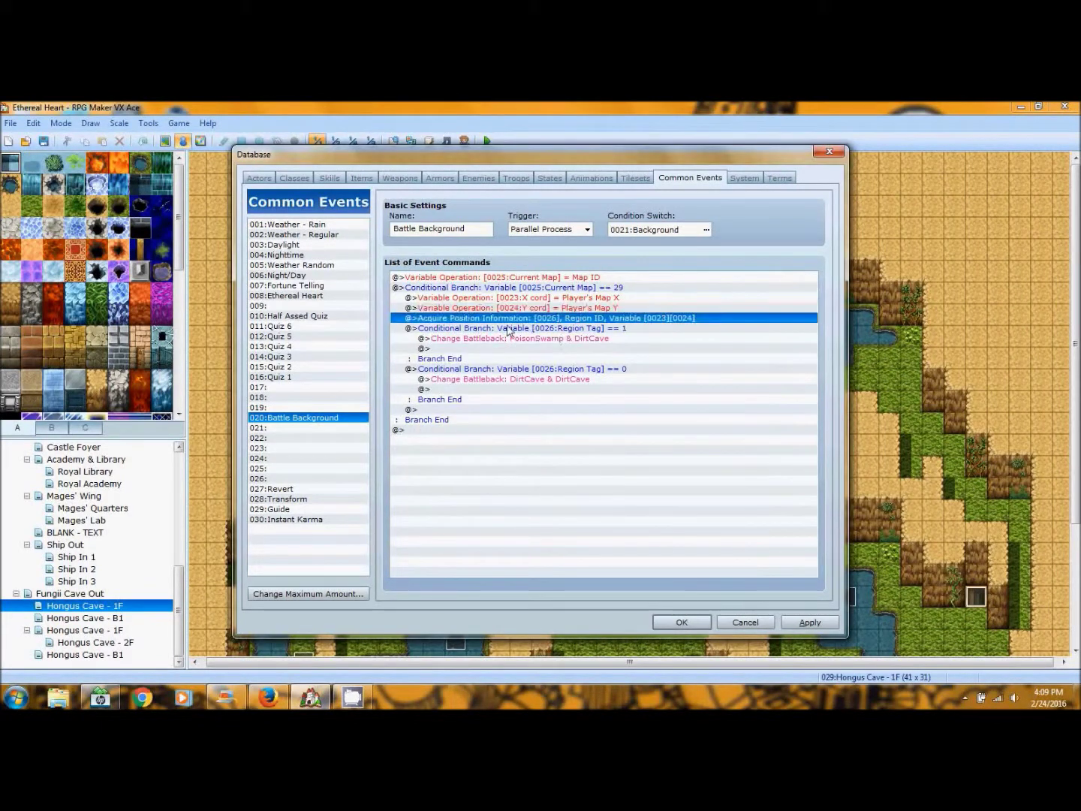
- Browse the map and battle insert commands, then close without adding anything
right_click(449, 325)
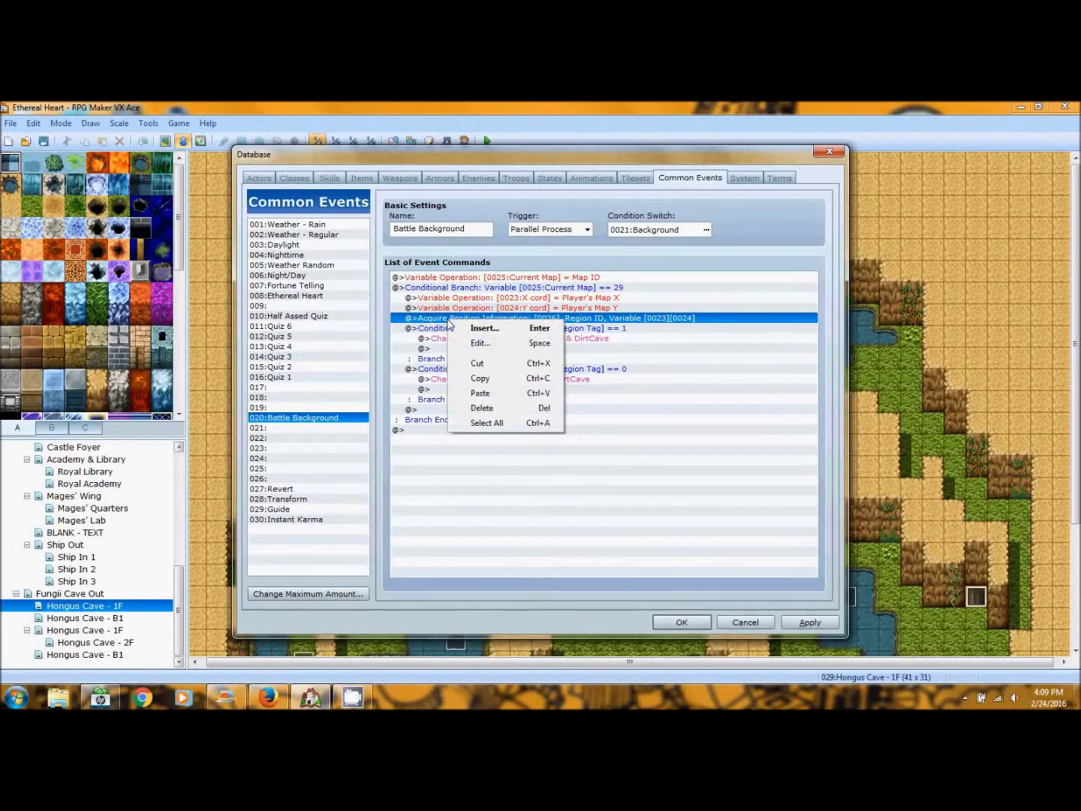
left_click(480, 328)
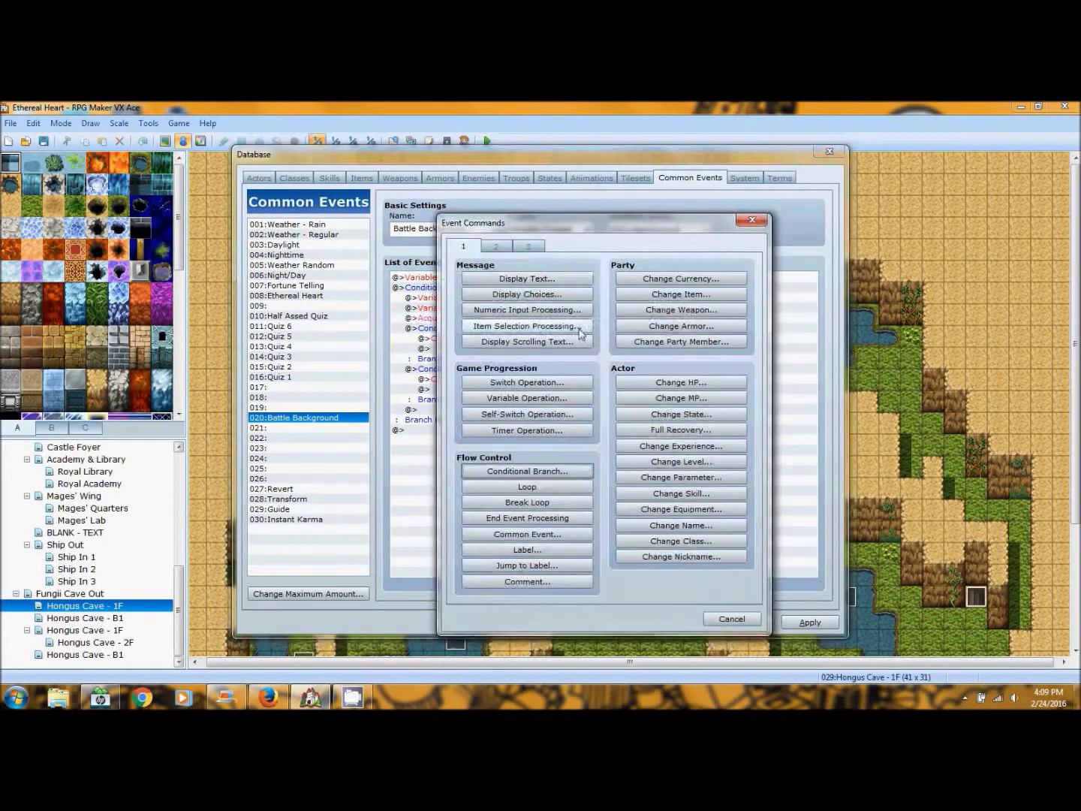
left_click(535, 250)
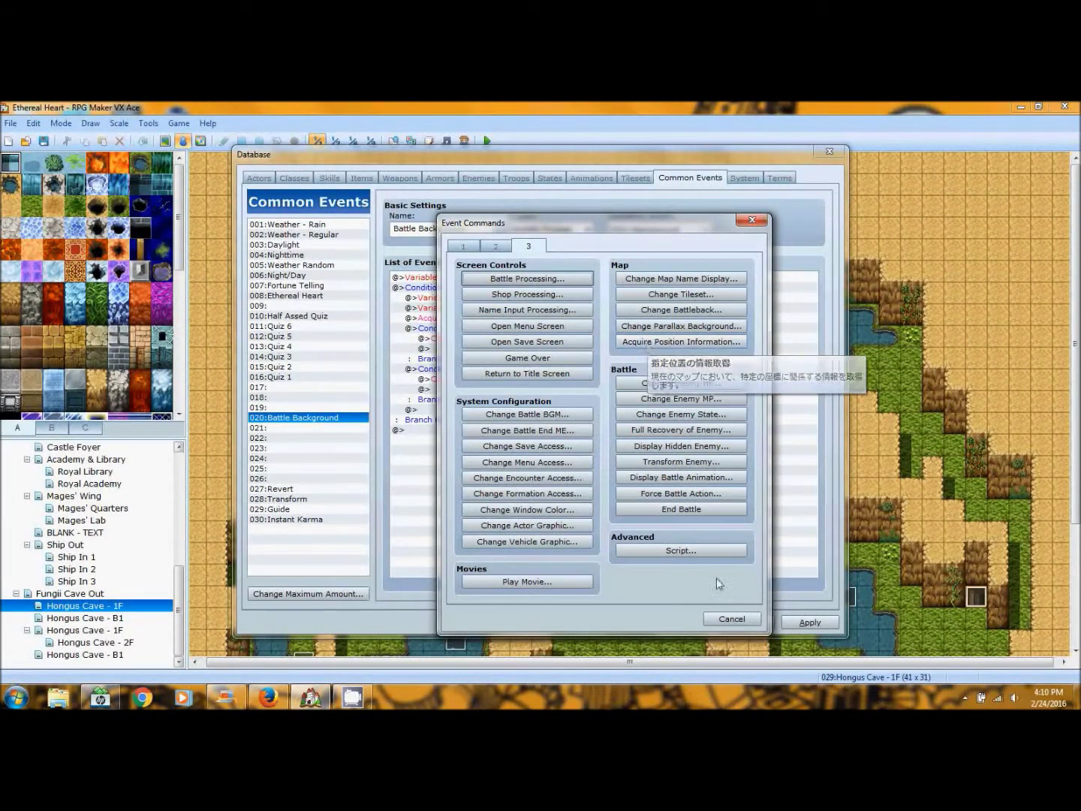
left_click(731, 619)
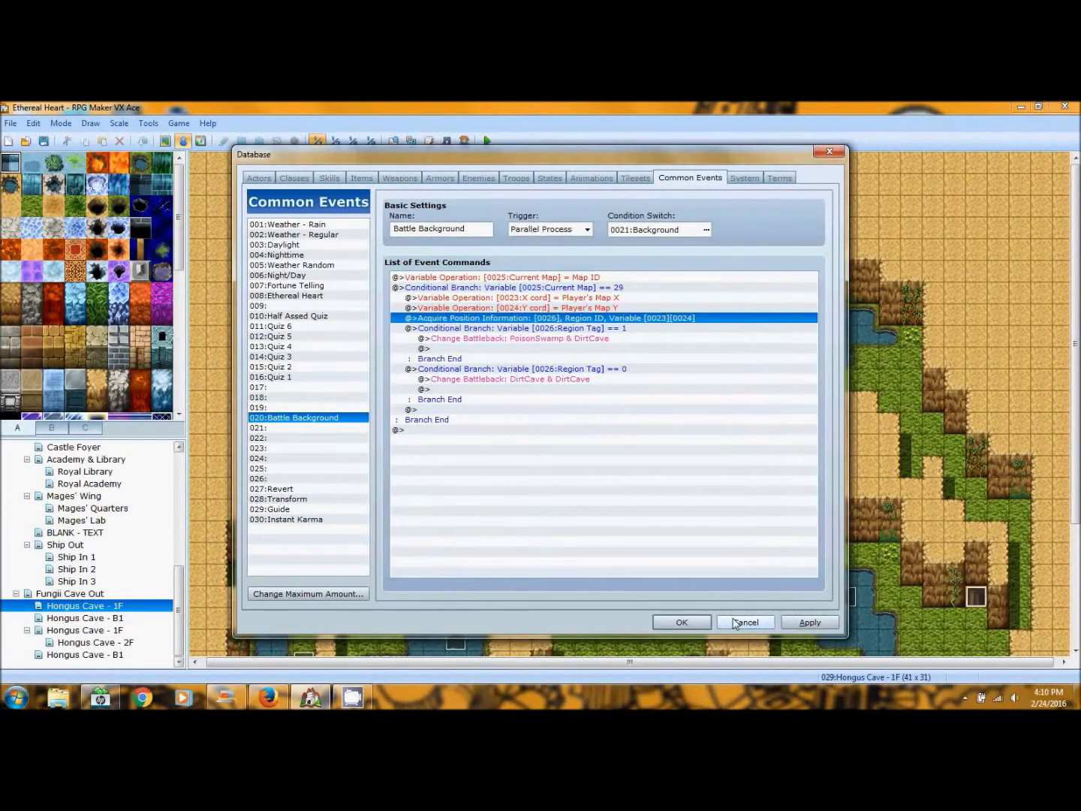
- Make Acquire Position Information store Region ID at X cord/Y cord into 0026:Region Tag
right_click(542, 319)
left_click(573, 338)
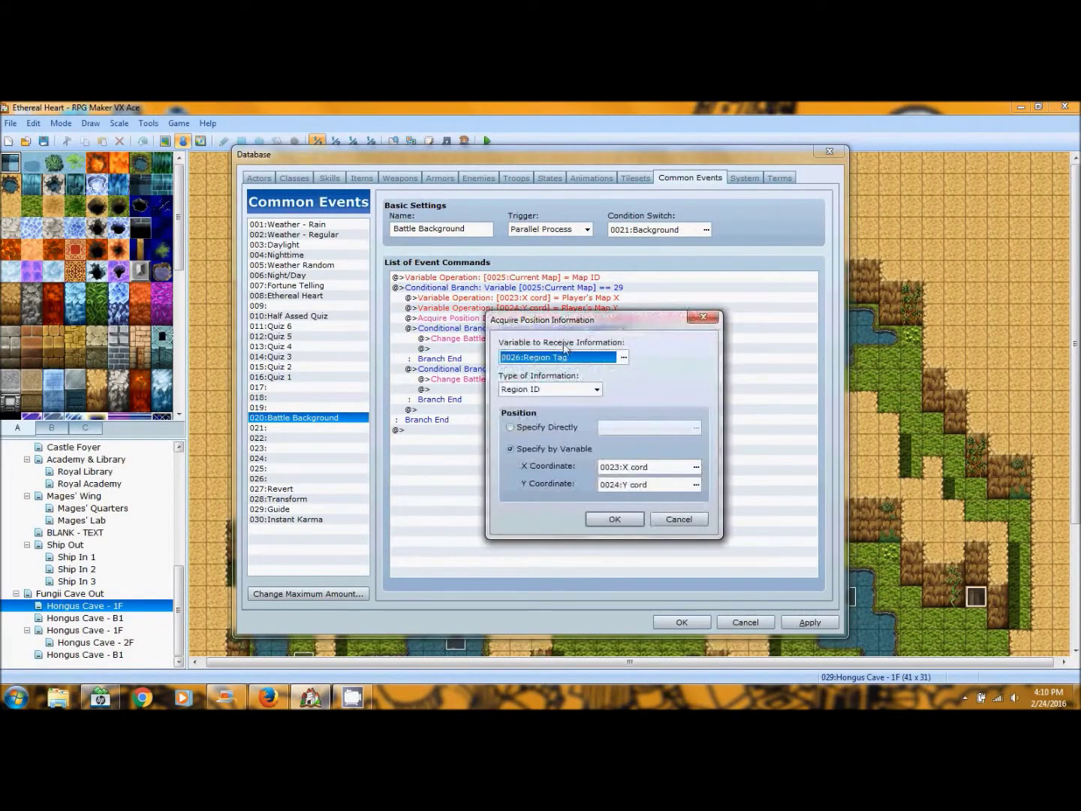
left_click(623, 357)
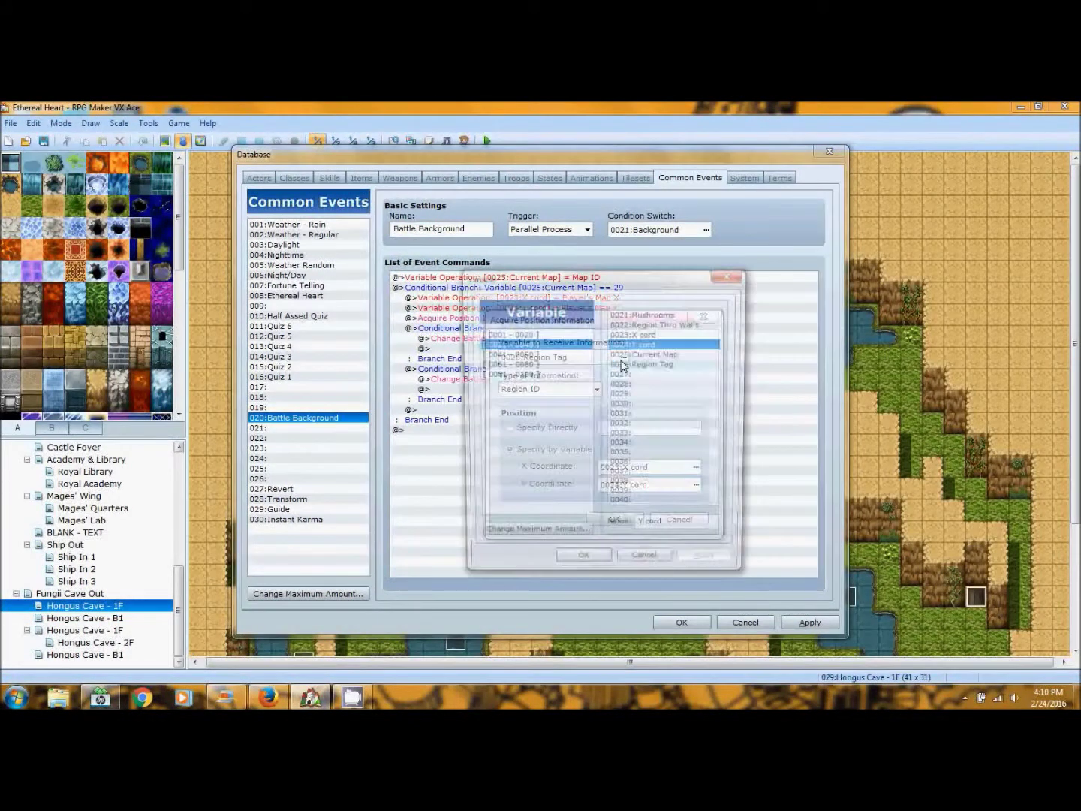
left_click(648, 364)
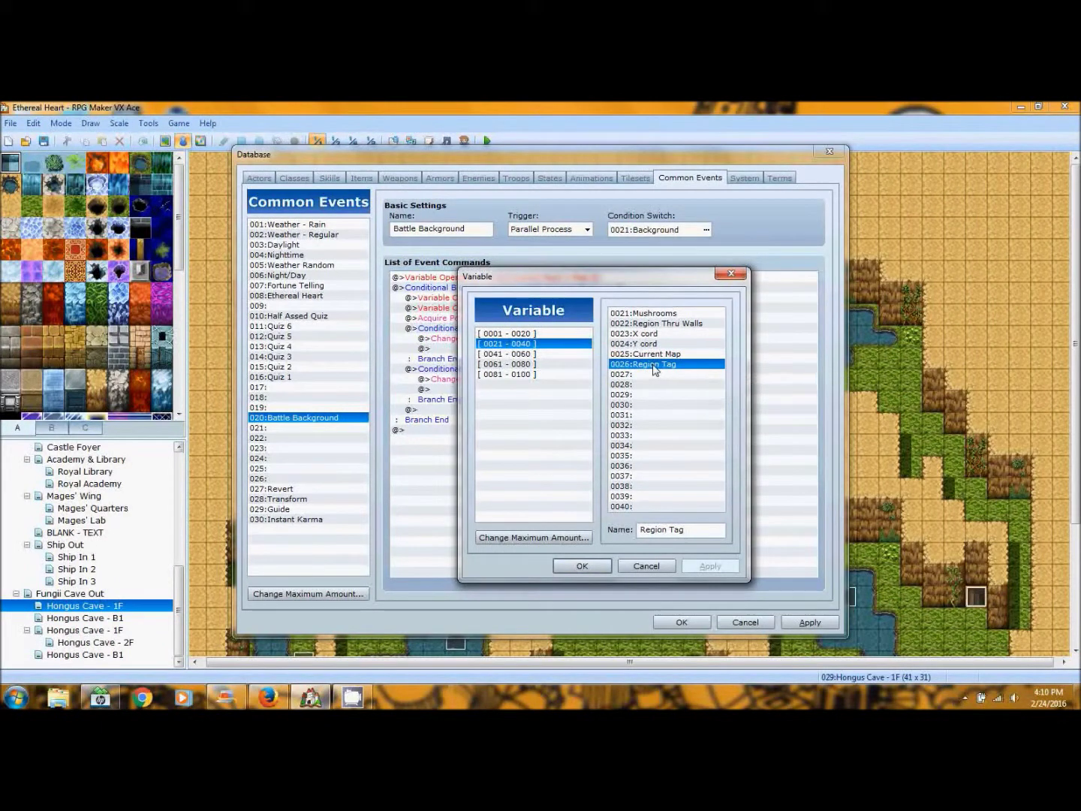
left_click(594, 565)
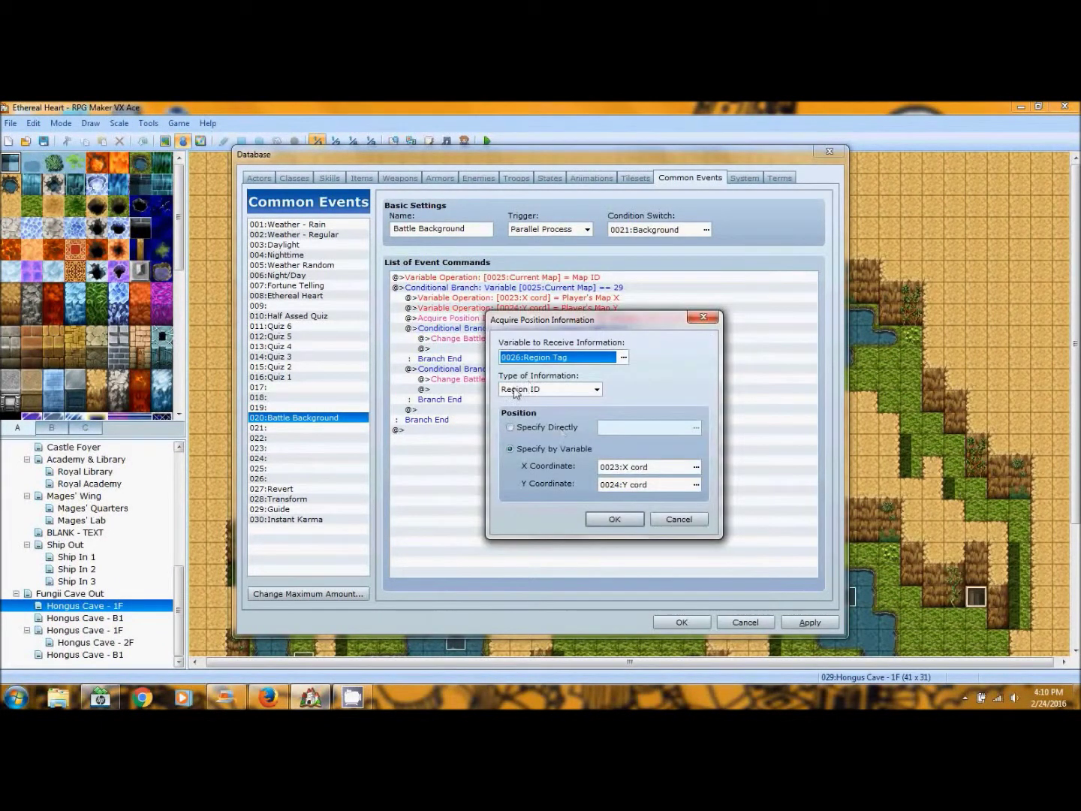
left_click(596, 390)
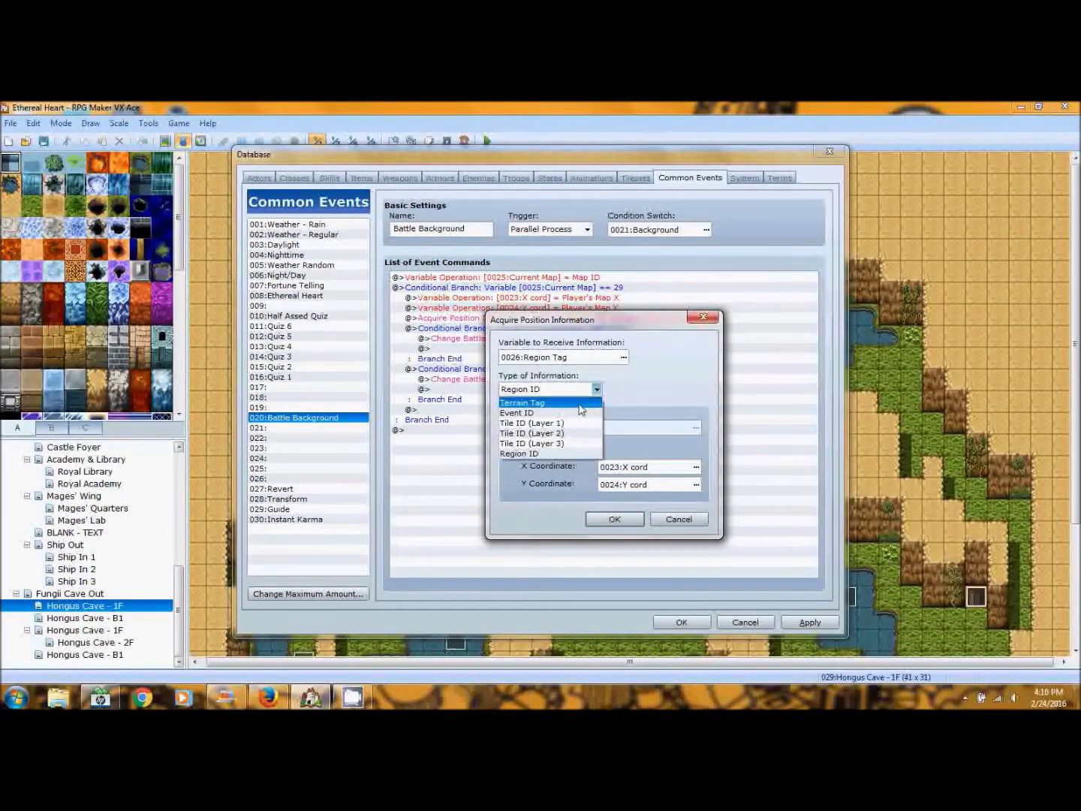
left_click(537, 454)
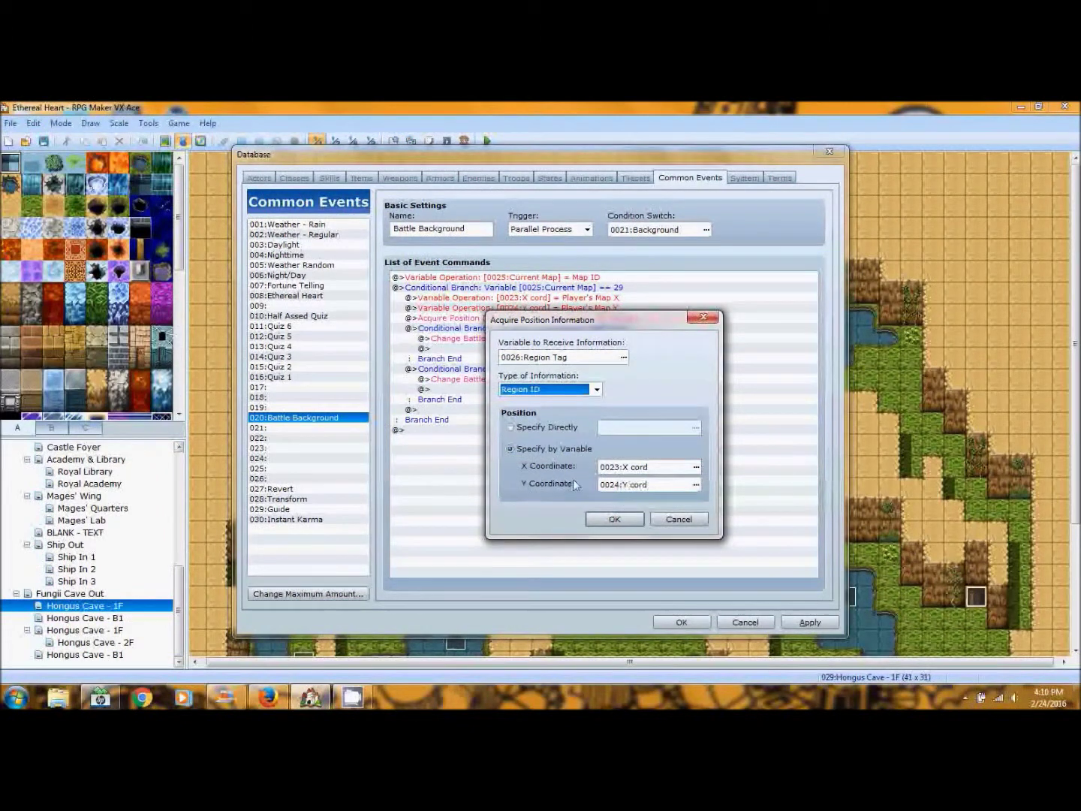
left_click(618, 523)
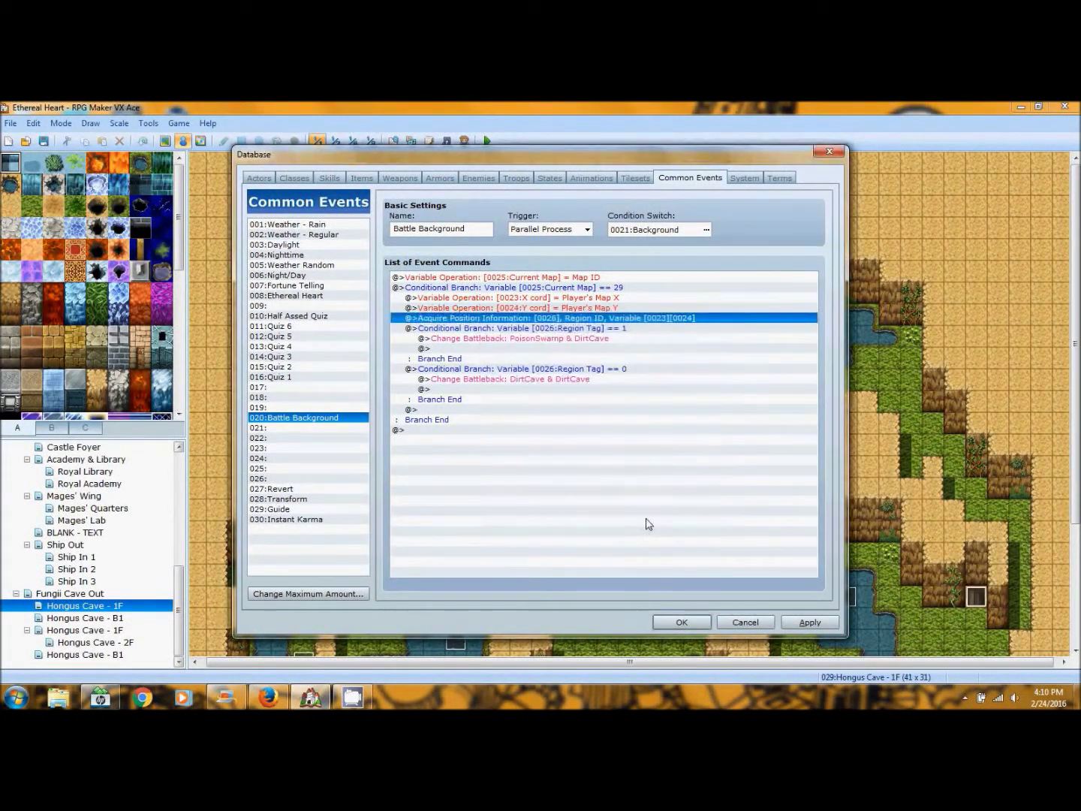
- Close the Database and show the map's region-1 tiles
left_click(574, 330)
left_click_drag(531, 153, 465, 128)
left_click(617, 597)
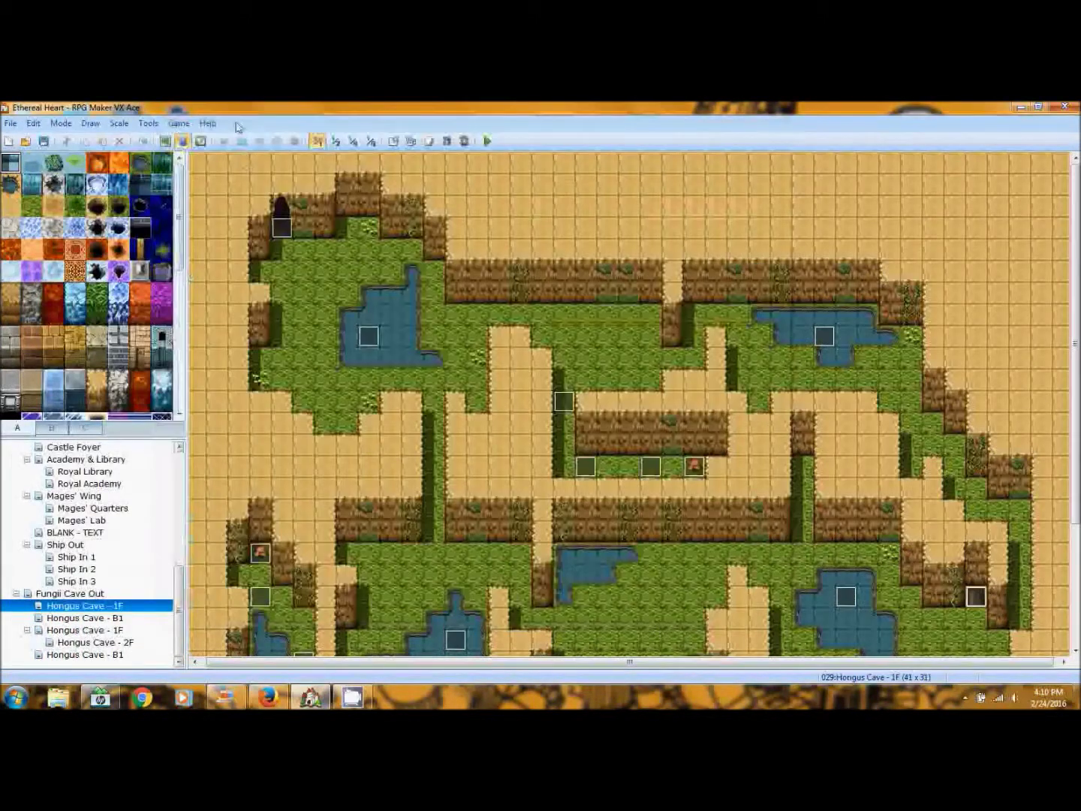
left_click(200, 142)
- Reopen the Database on Common Events and select the Region Tag == 1 branch
left_click(181, 124)
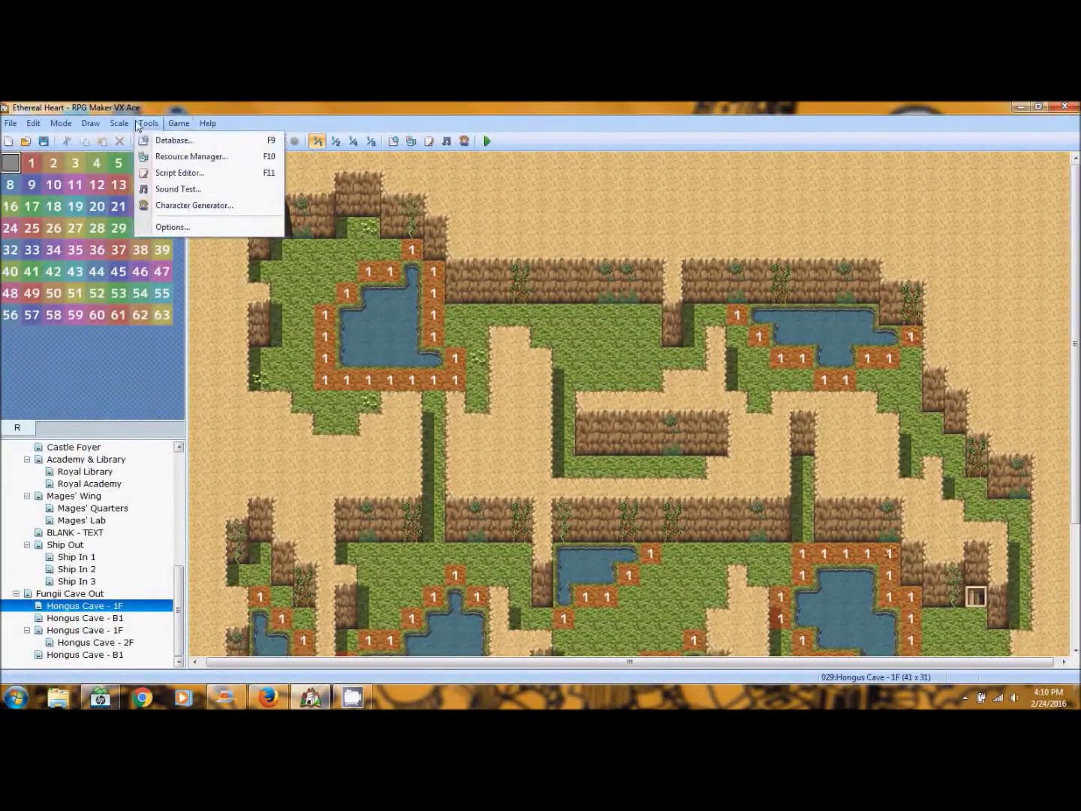
left_click(172, 139)
left_click_drag(667, 166, 555, 139)
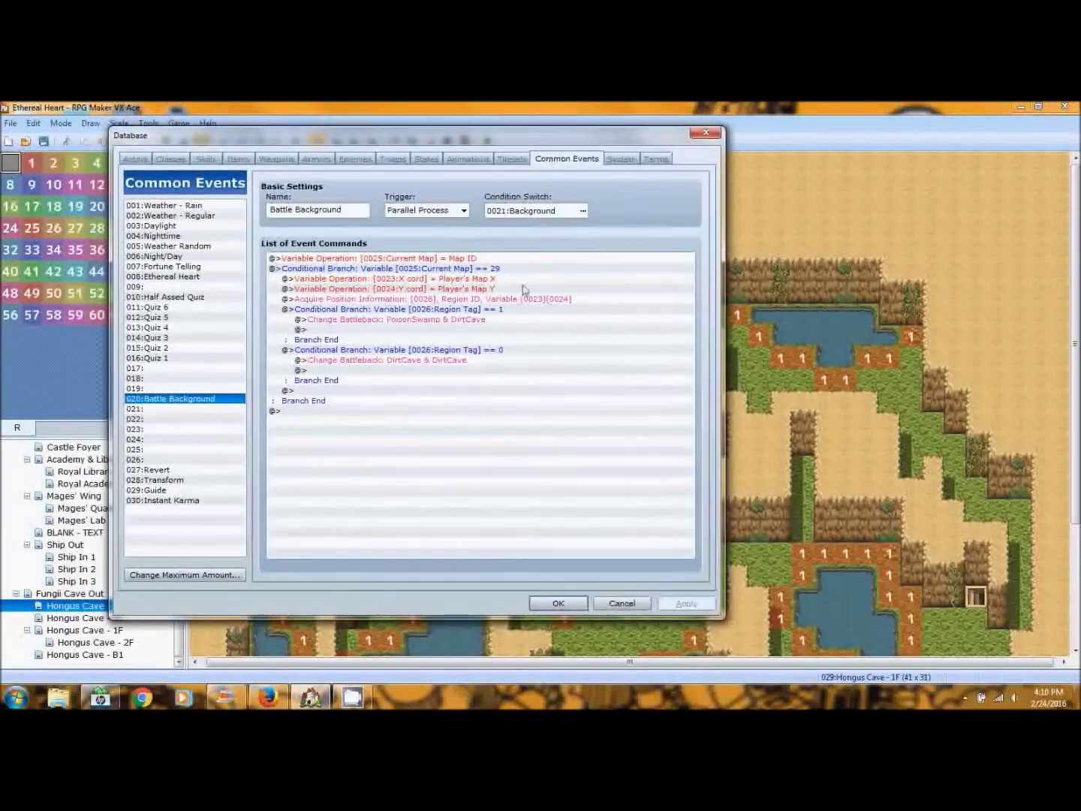
left_click(445, 308)
key("Up")
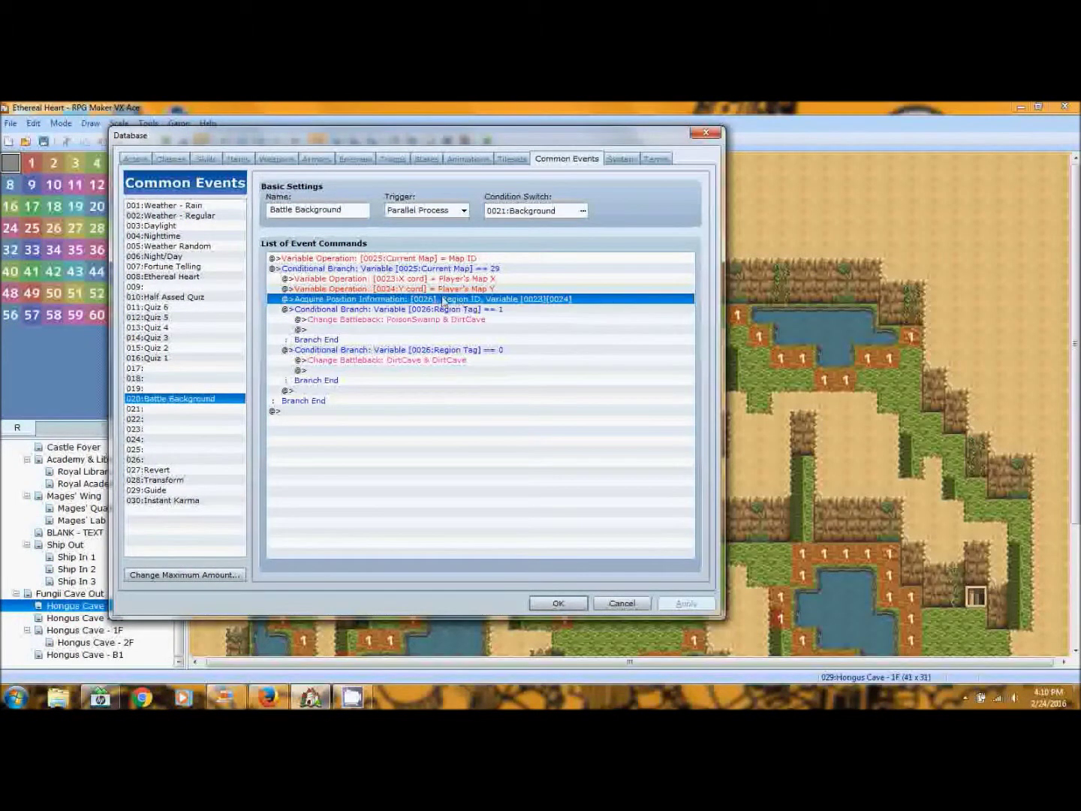
key("Down")
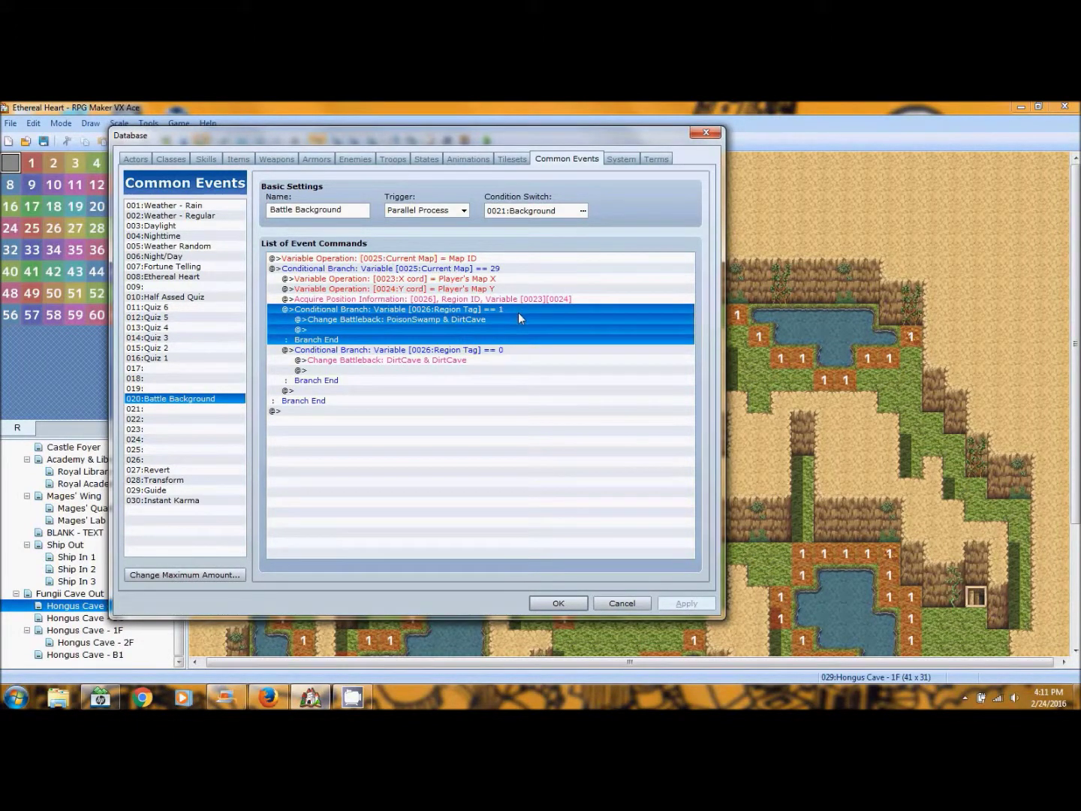
right_click(407, 308)
left_click(429, 315)
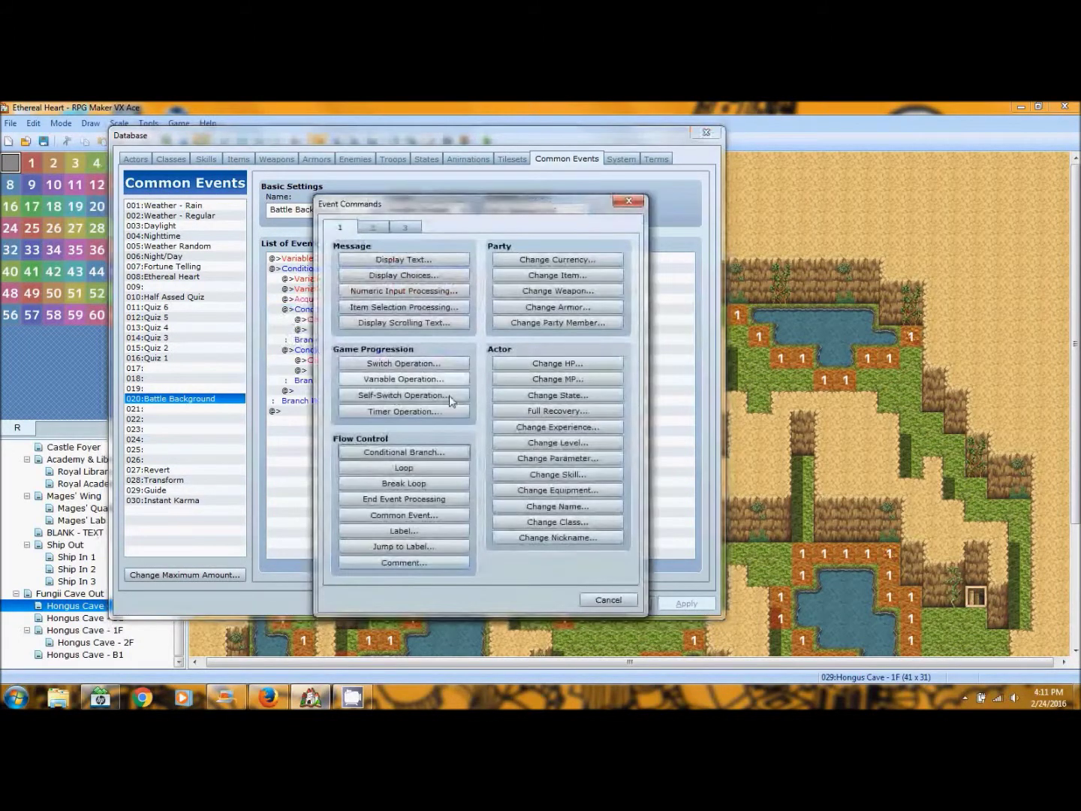
left_click(605, 599)
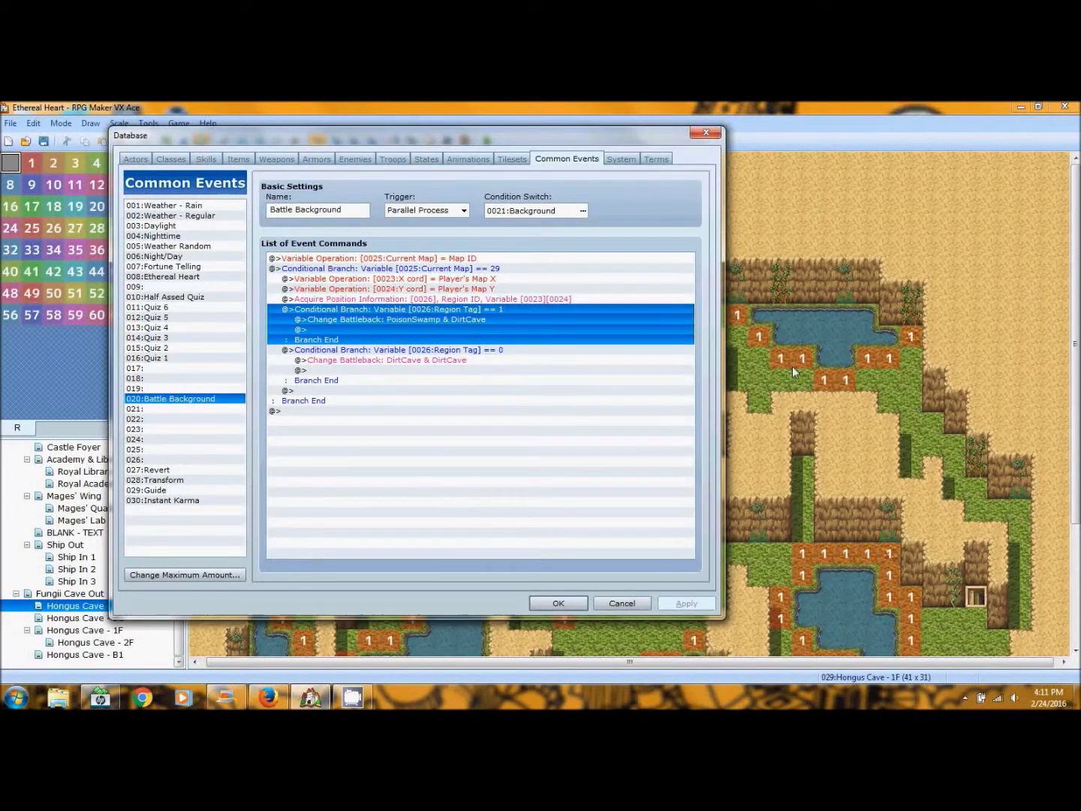
left_click(364, 319)
left_click(408, 310)
left_click(369, 329)
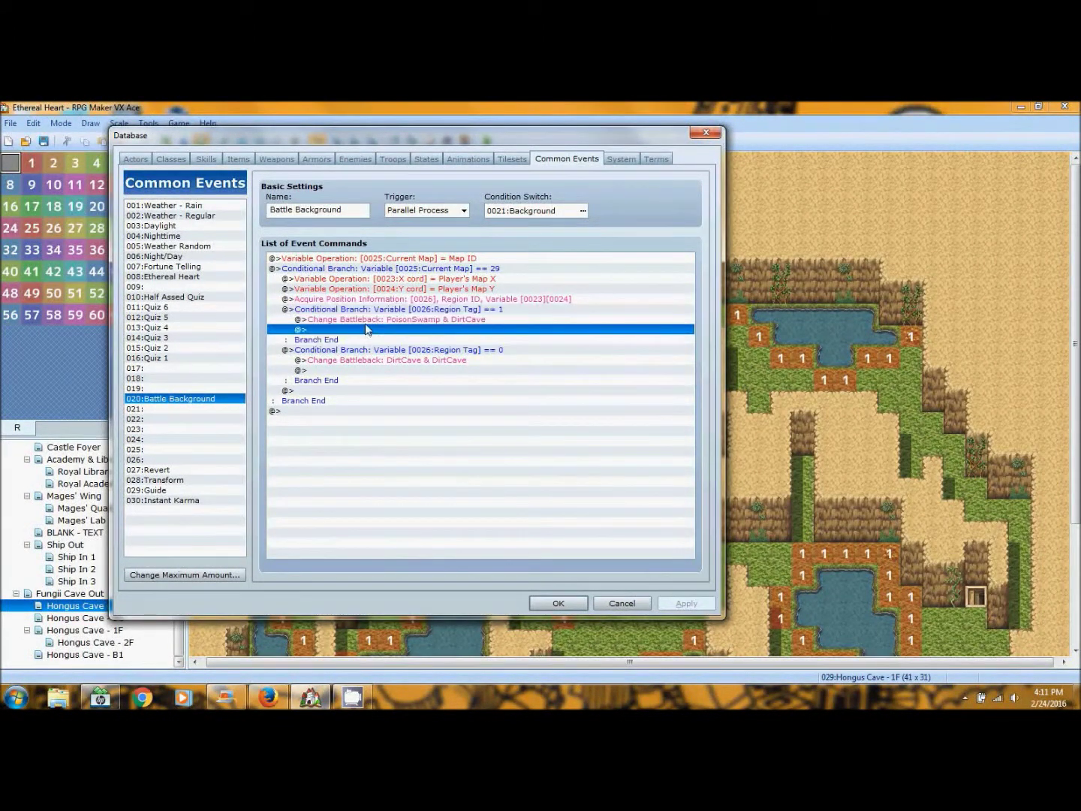
left_click(367, 320)
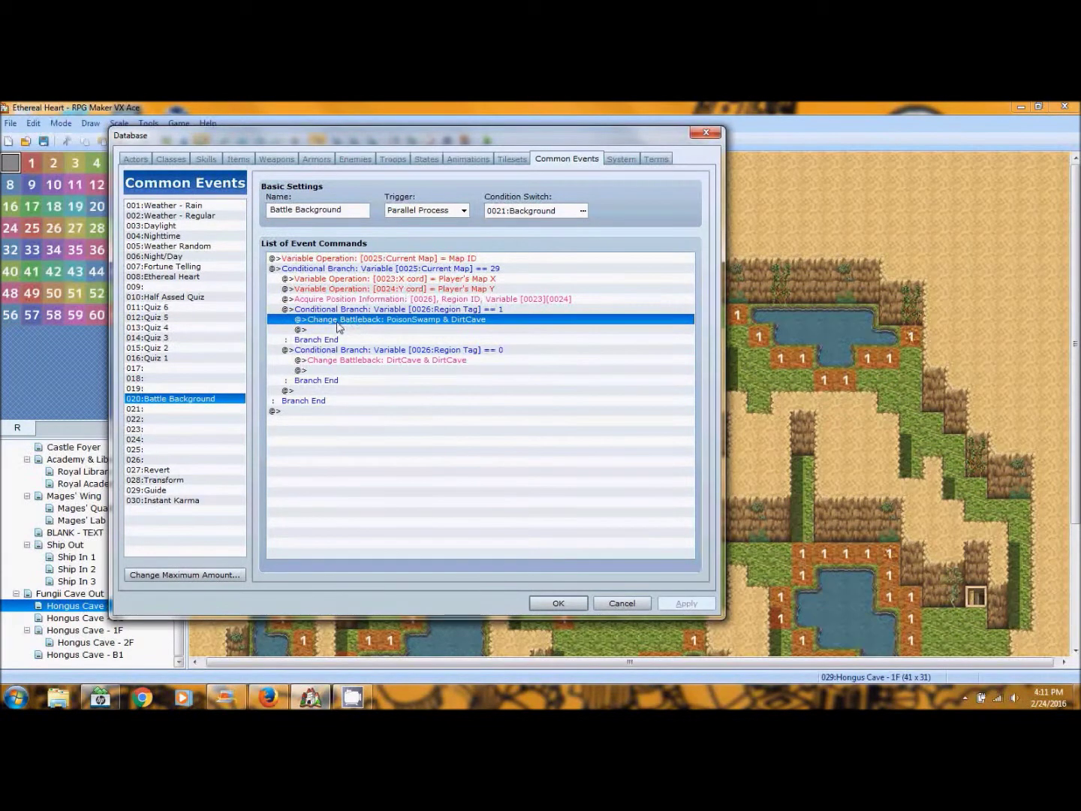
right_click(338, 326)
left_click(361, 330)
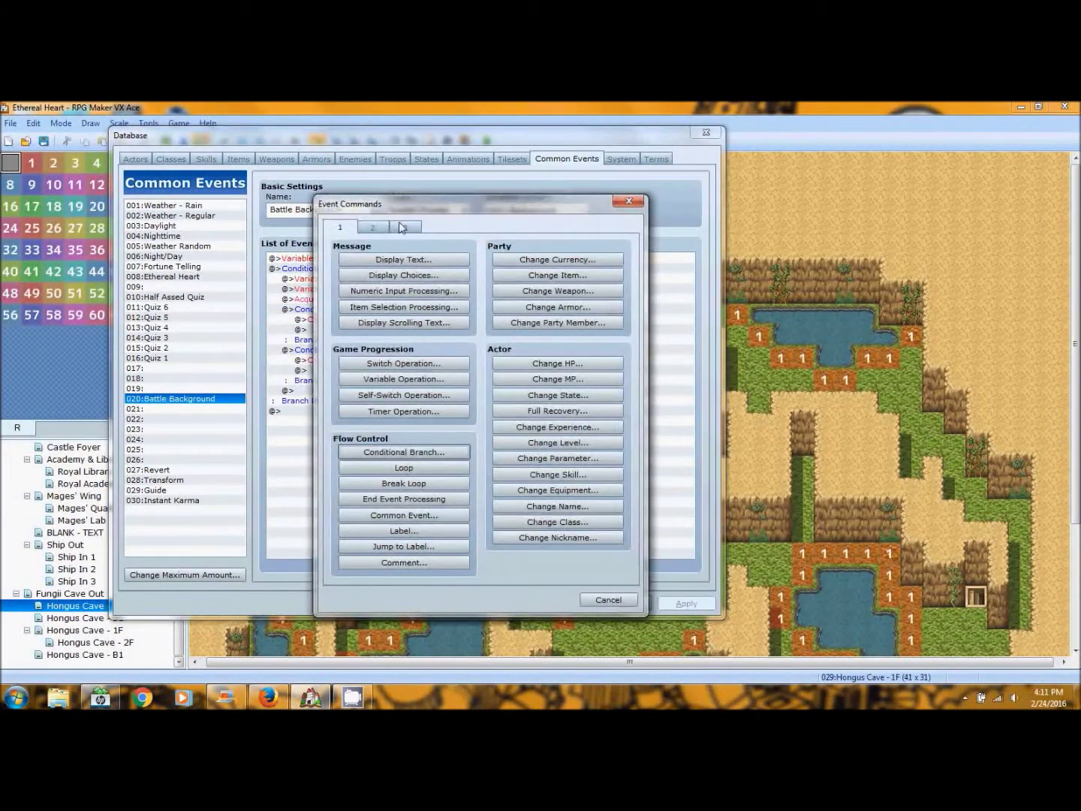
left_click(407, 227)
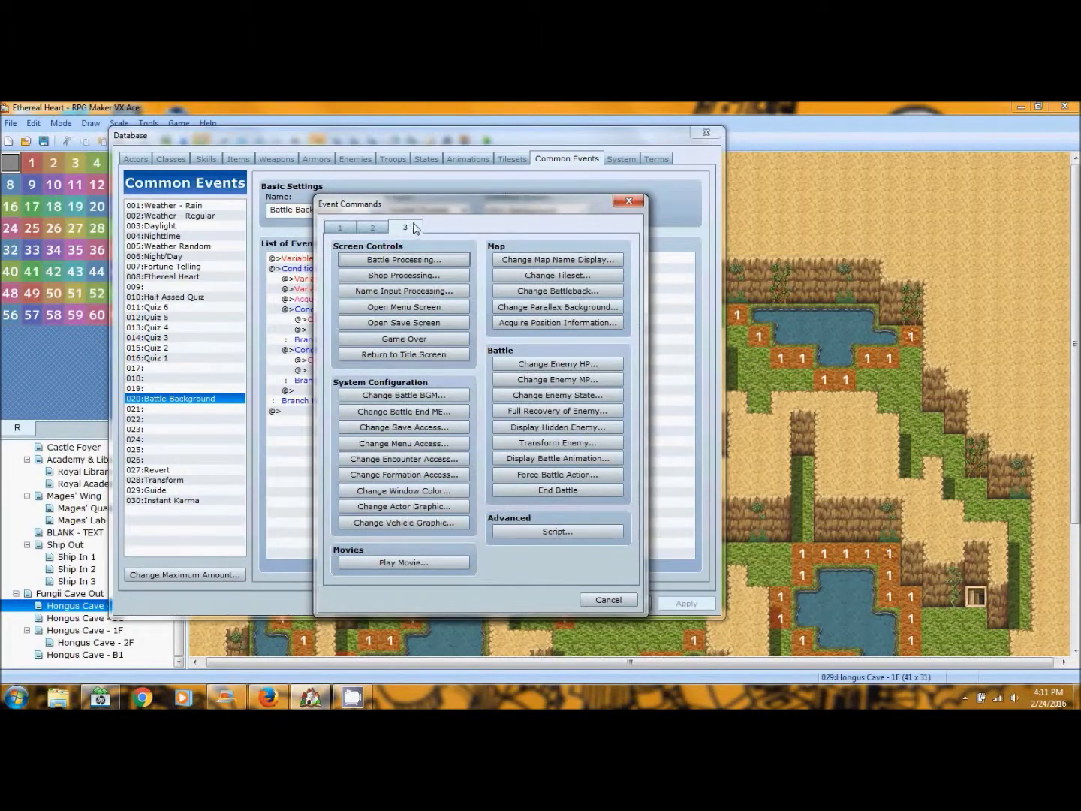
left_click(579, 292)
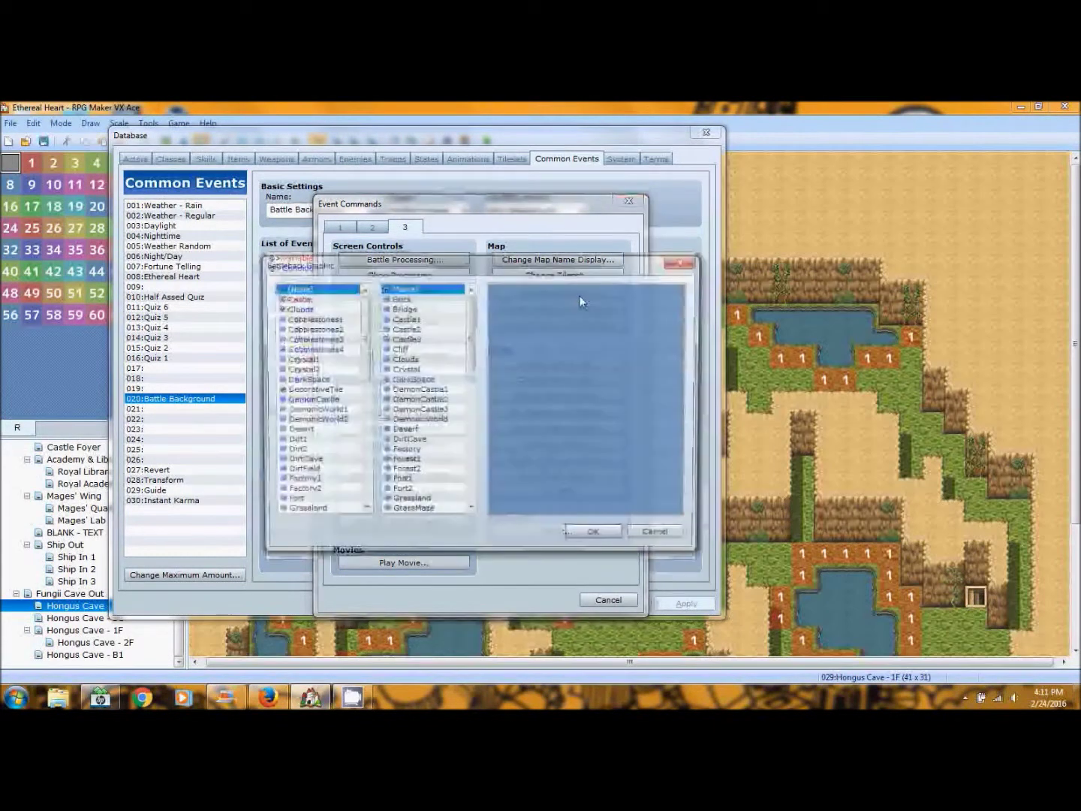
scroll(345, 441, "down", 10)
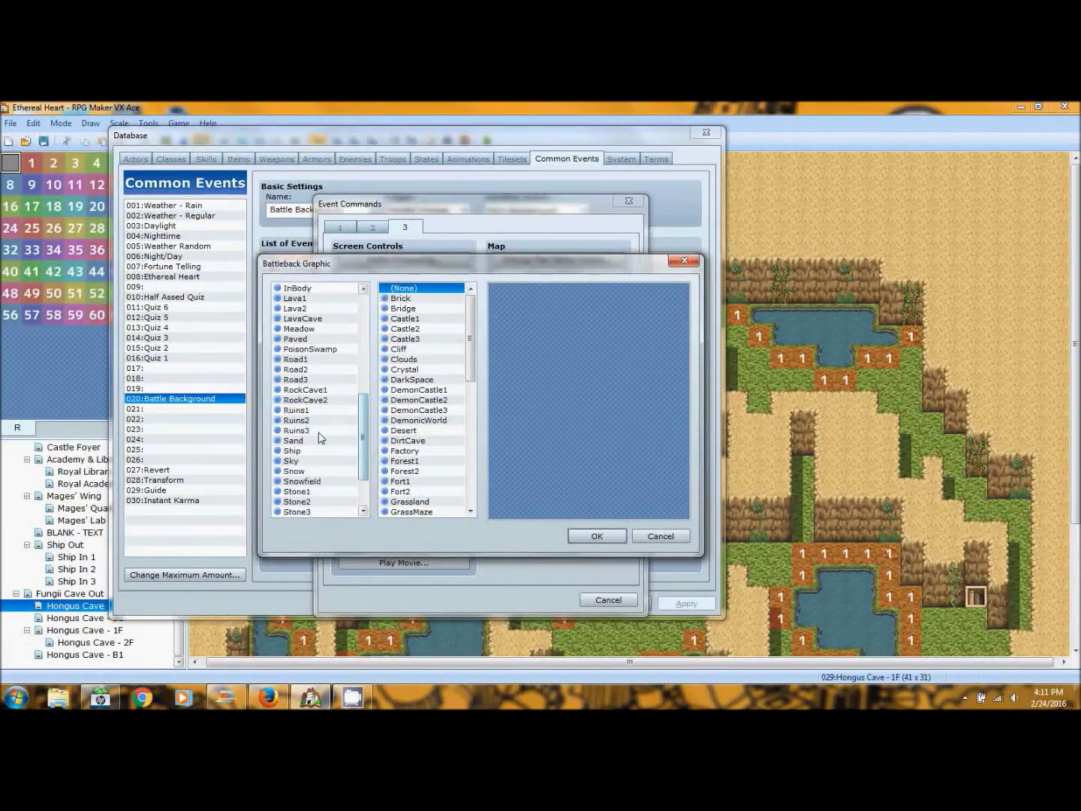
left_click(306, 350)
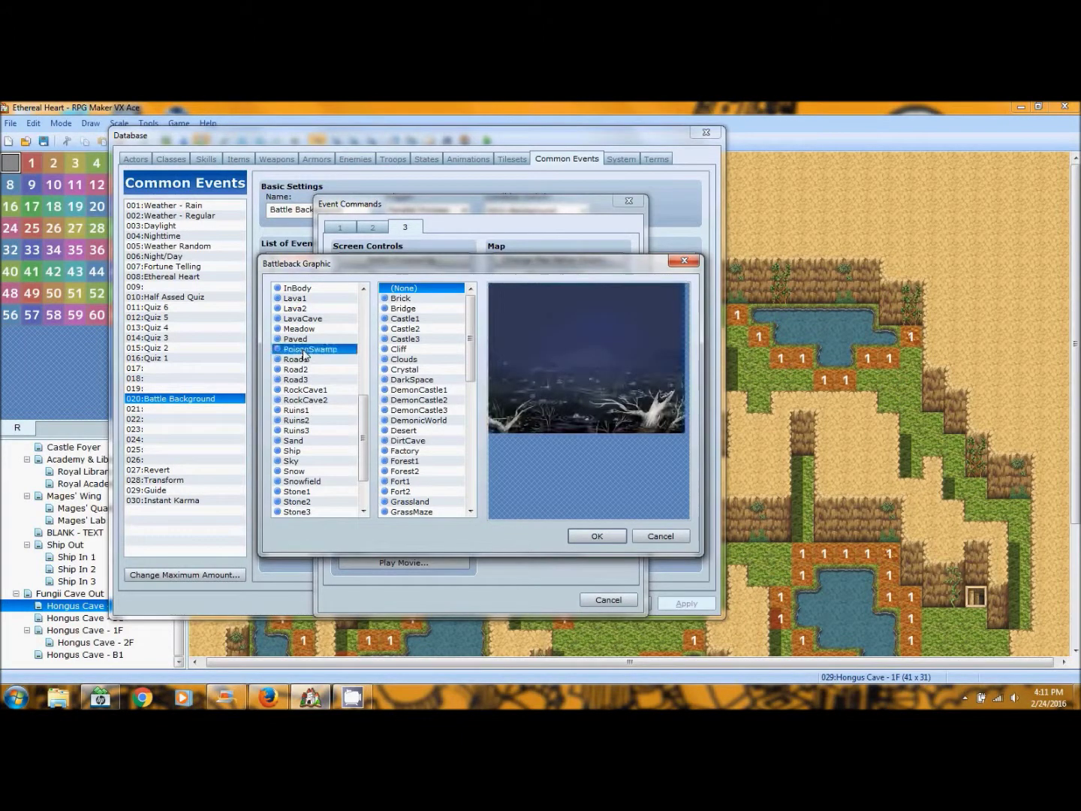
left_click(308, 472)
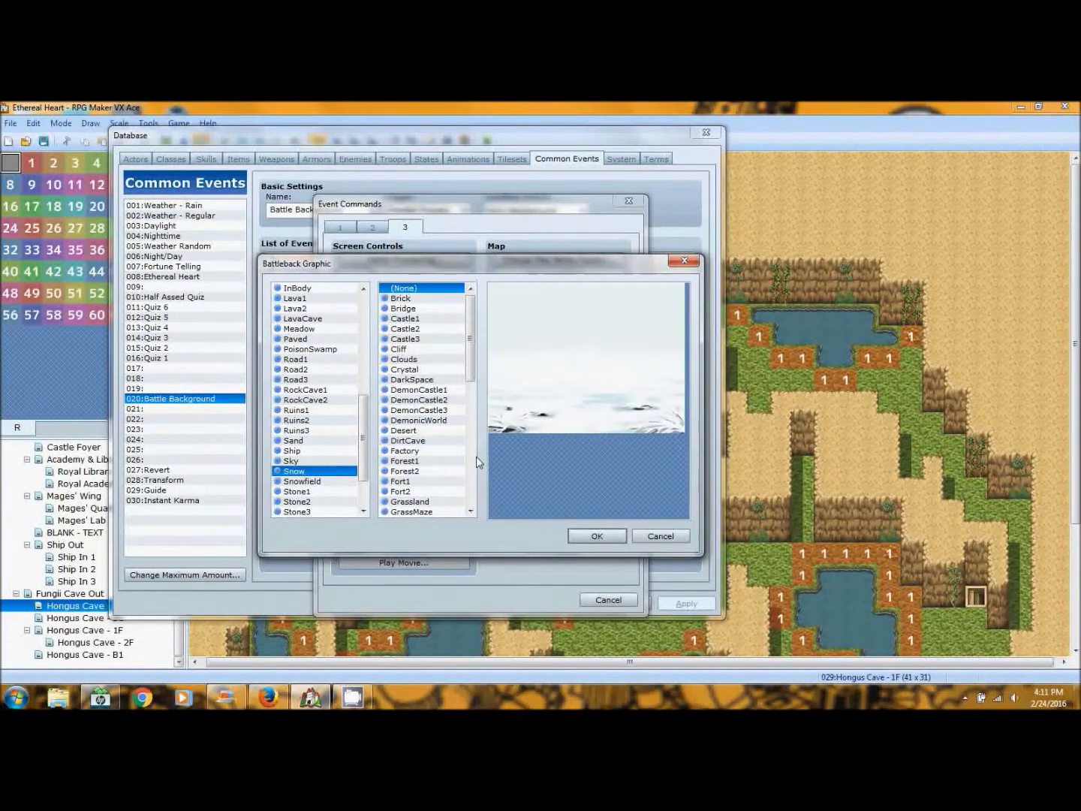
left_click(431, 430)
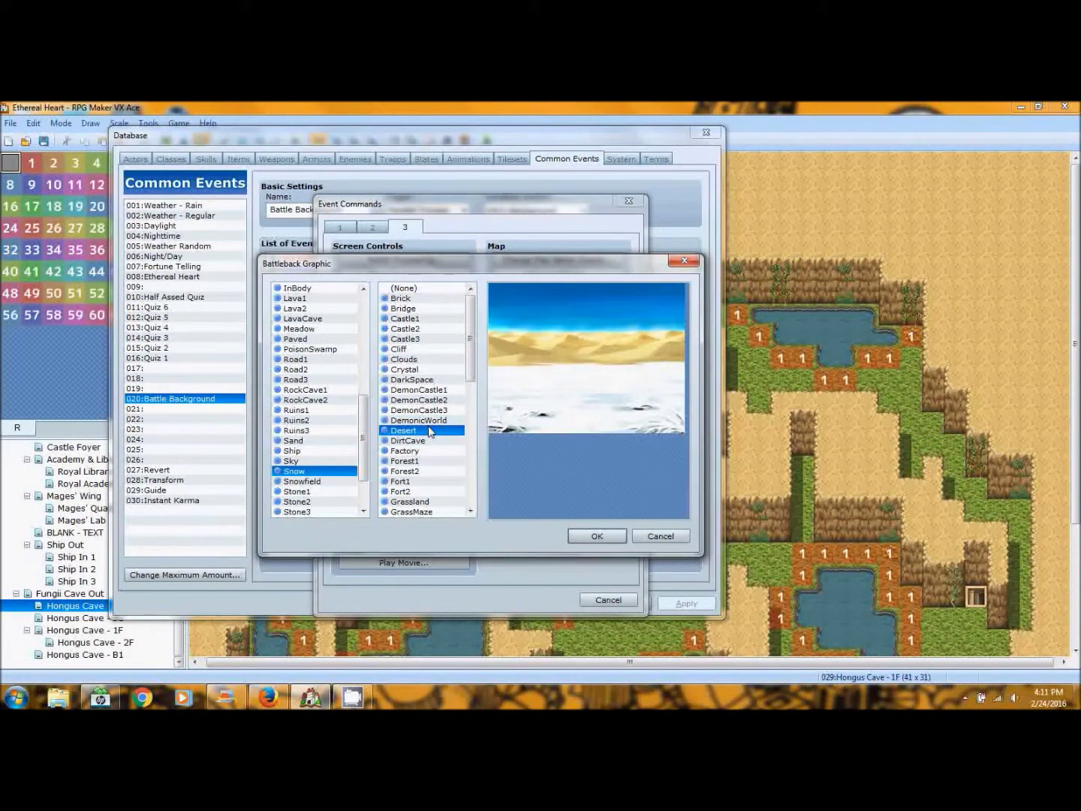
left_click(643, 535)
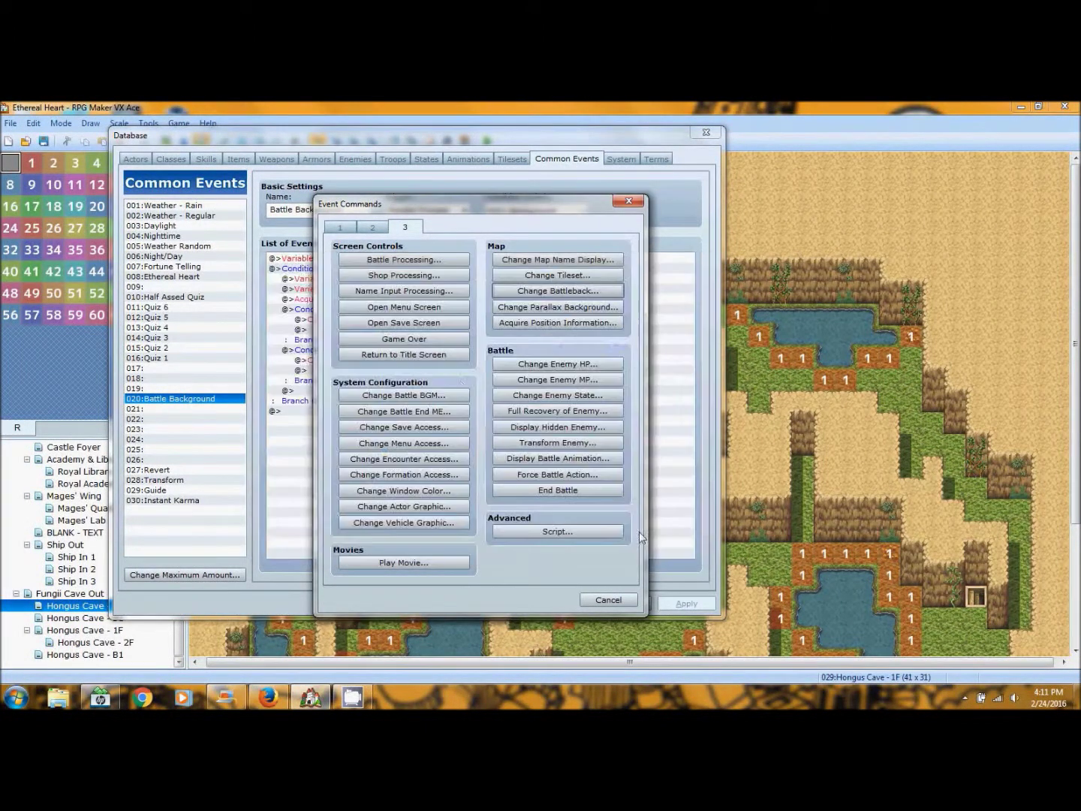
left_click(609, 599)
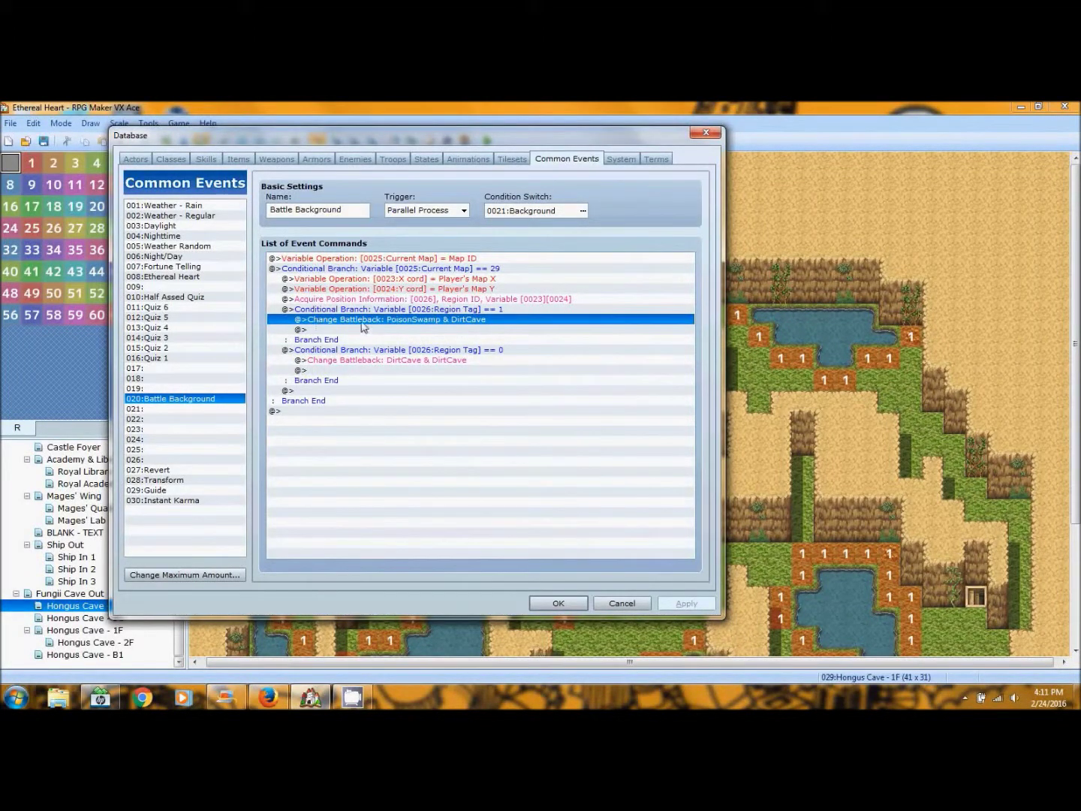
- Edit the branch's battleback command to PoisonSwamp and DirtCave
right_click(361, 321)
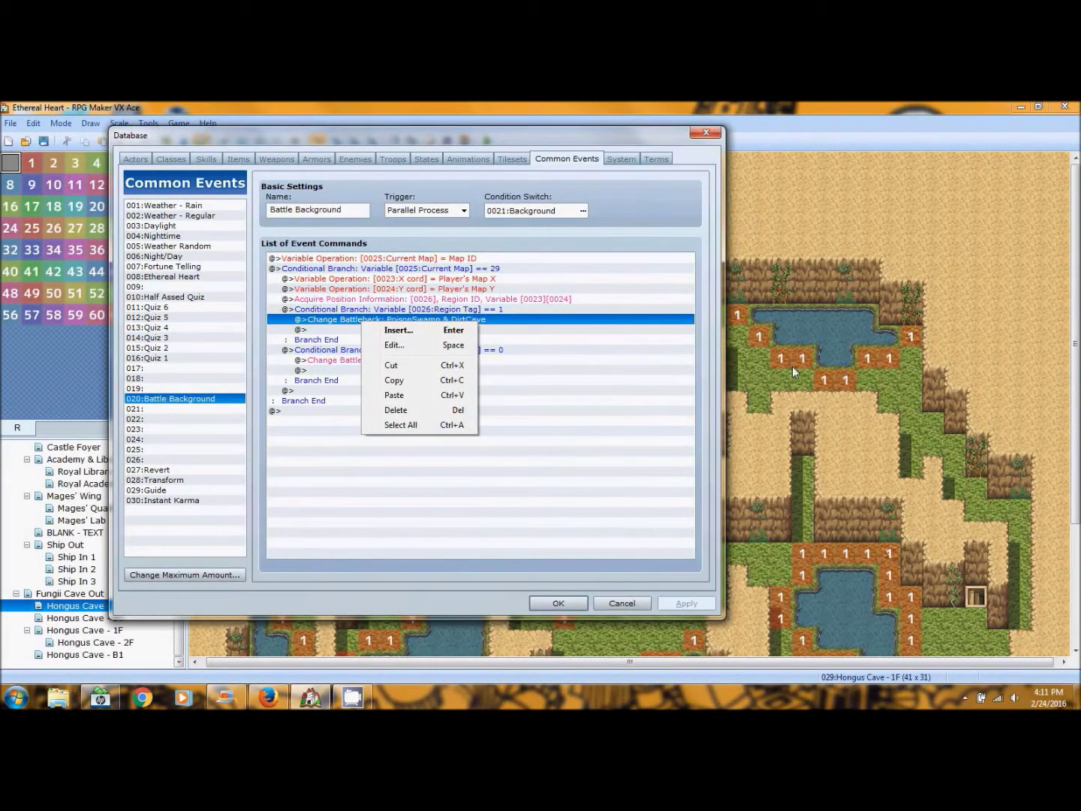
left_click(388, 347)
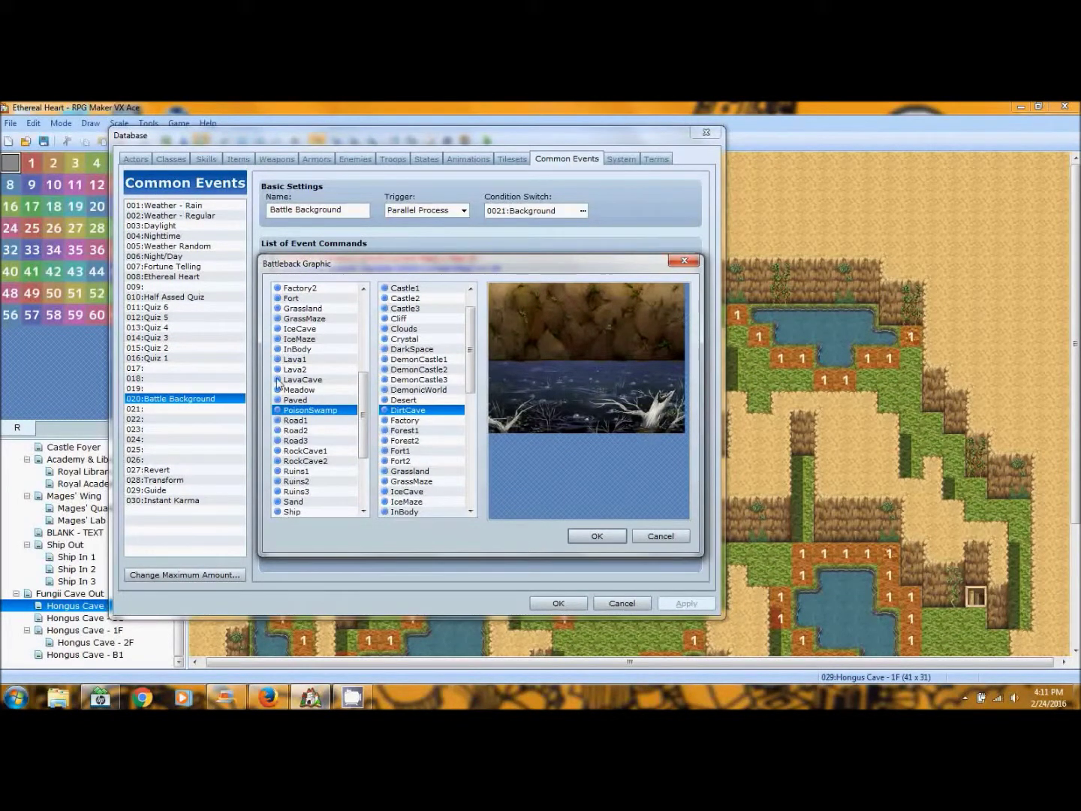
left_click(605, 536)
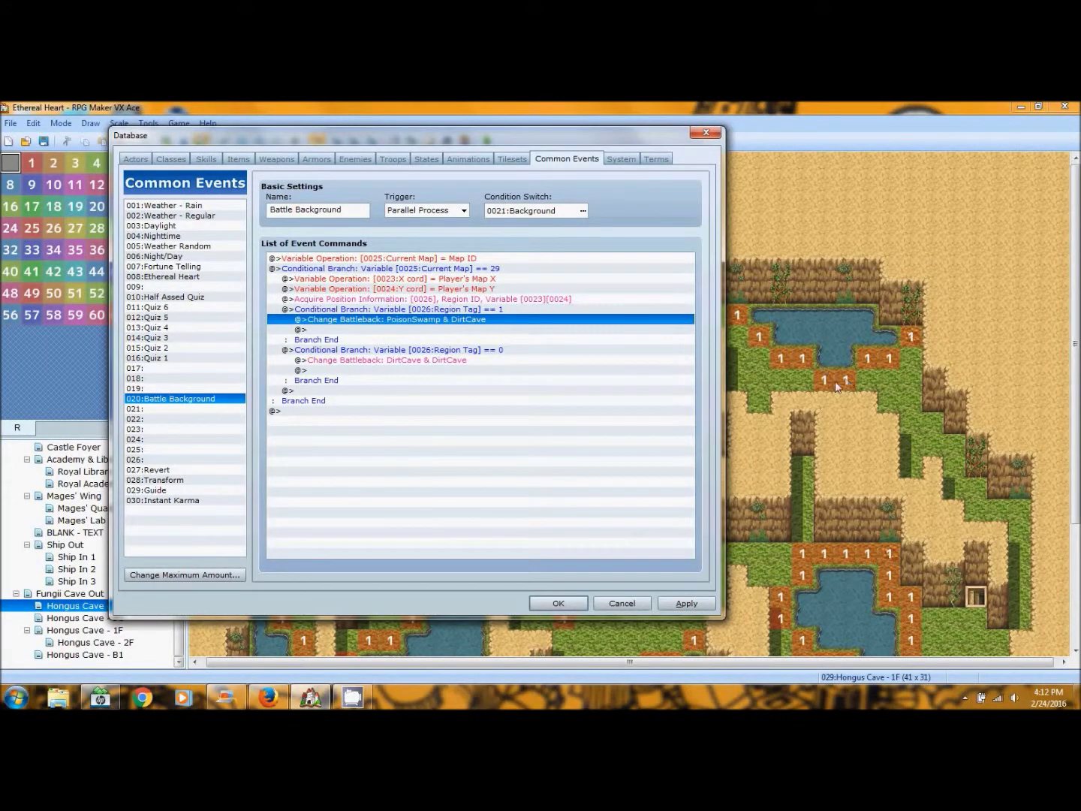
- Set the second branch's condition to Region Tag == 0 and apply the event changes
left_click(376, 350)
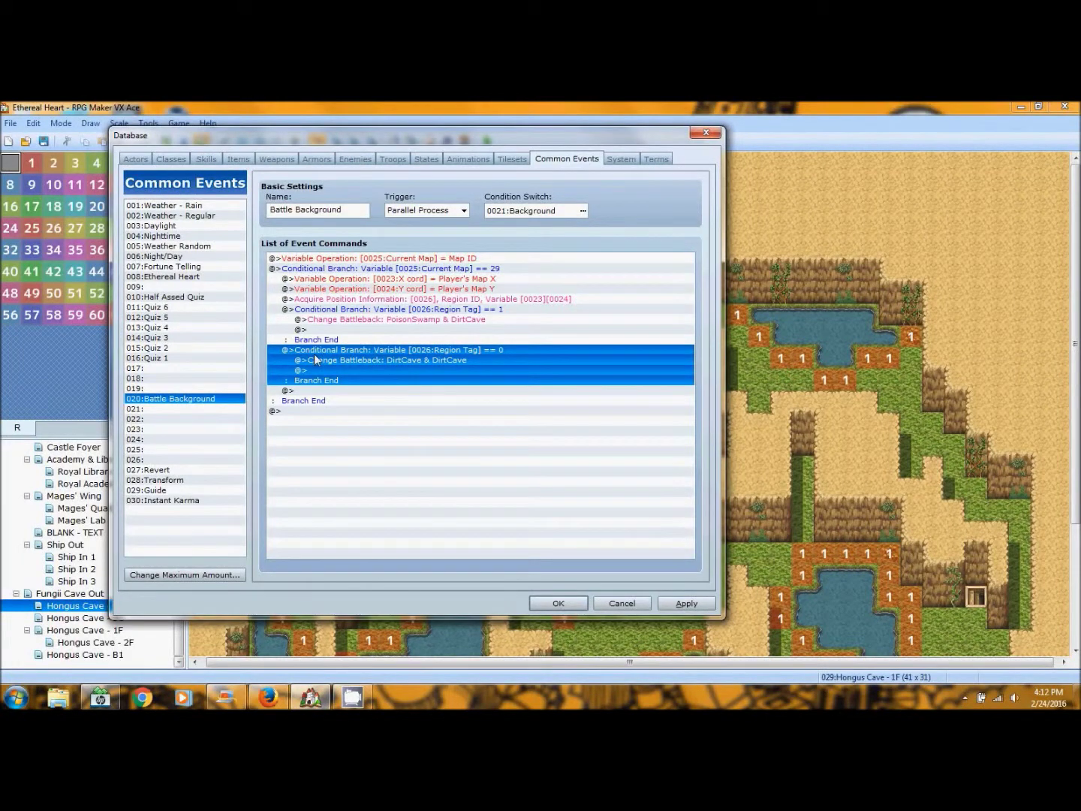
right_click(408, 354)
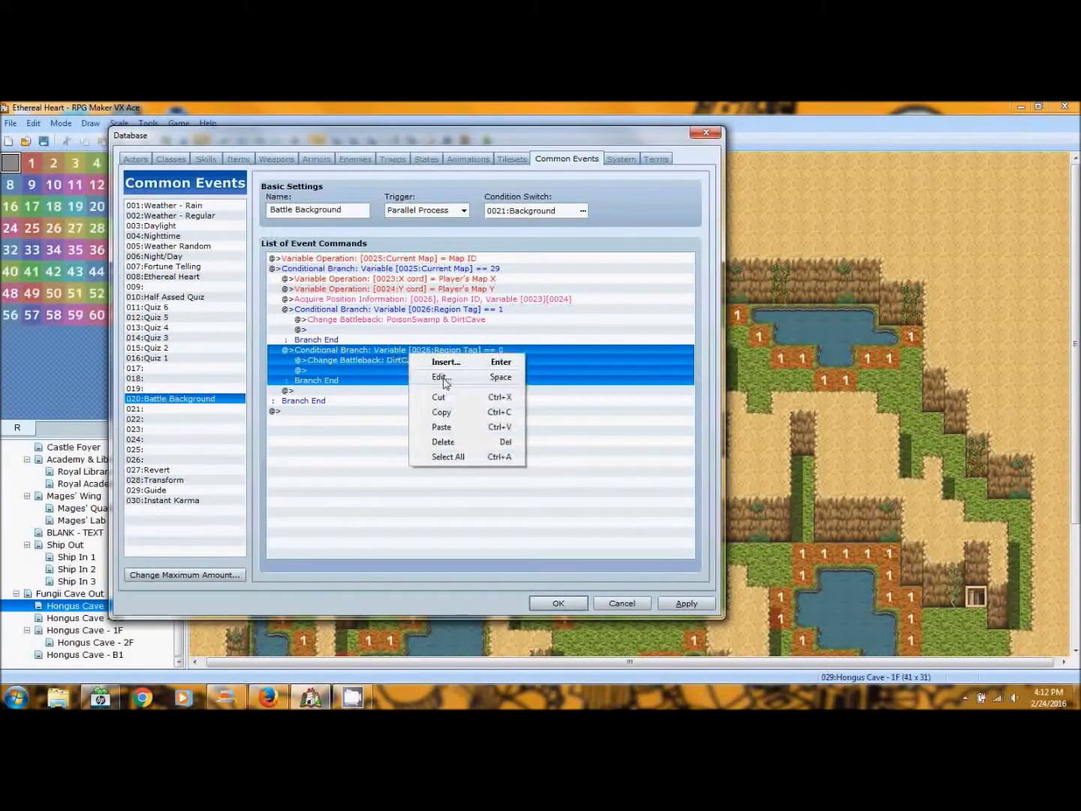
left_click(442, 377)
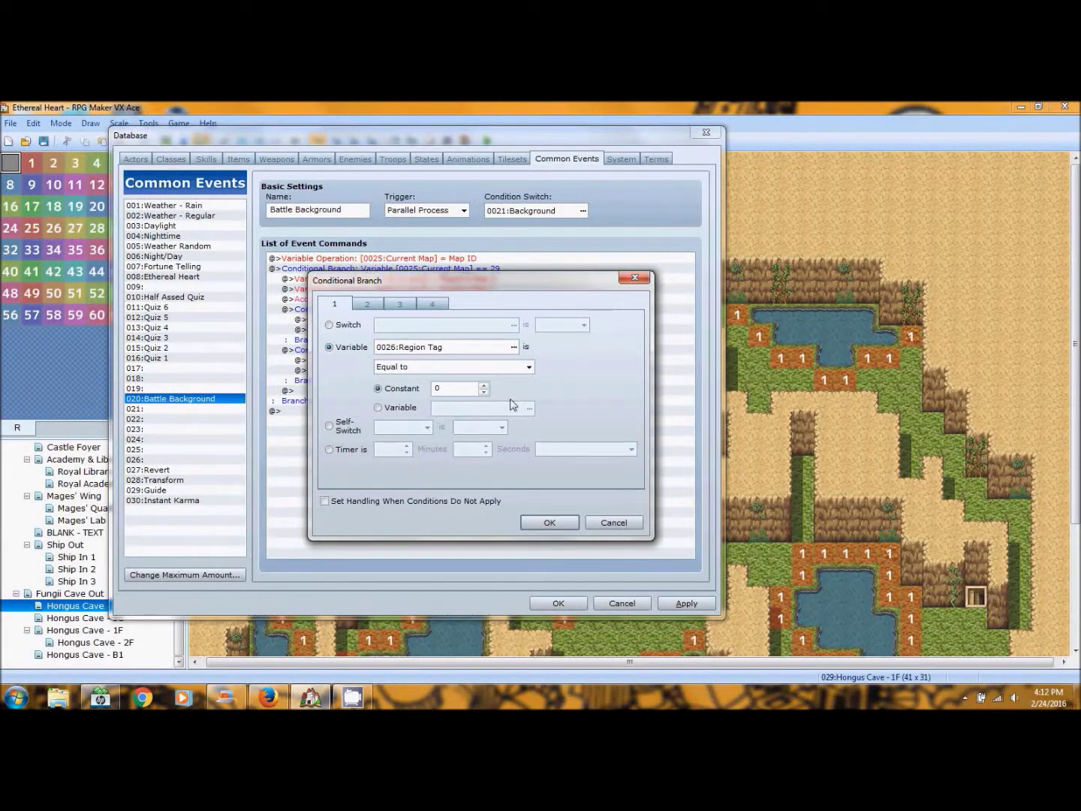
left_click(551, 522)
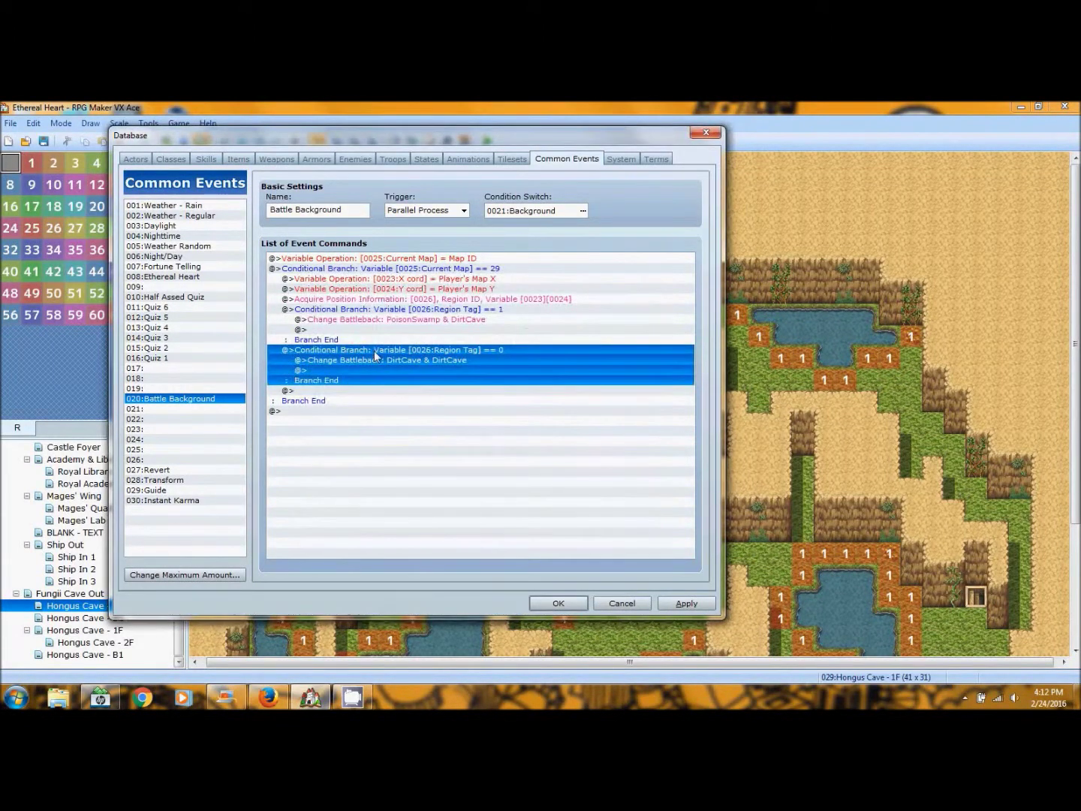
left_click(558, 604)
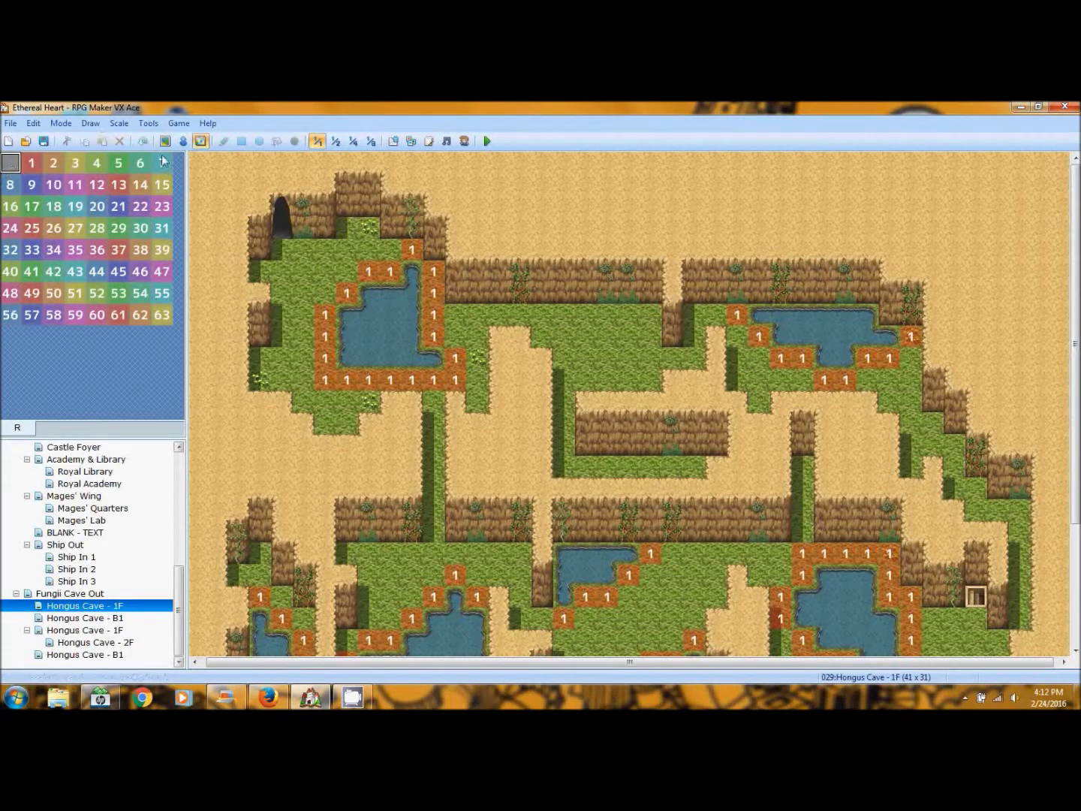
- Erase the region tiles at the upper-left pond's left and bottom, then repaint region 1 along its edges
left_click(390, 271)
mouse_move(390, 271)
left_mouse_down()
mouse_move(343, 293)
mouse_move(327, 383)
mouse_move(427, 396)
mouse_move(457, 361)
mouse_move(438, 384)
mouse_move(413, 384)
mouse_move(439, 278)
left_mouse_up()
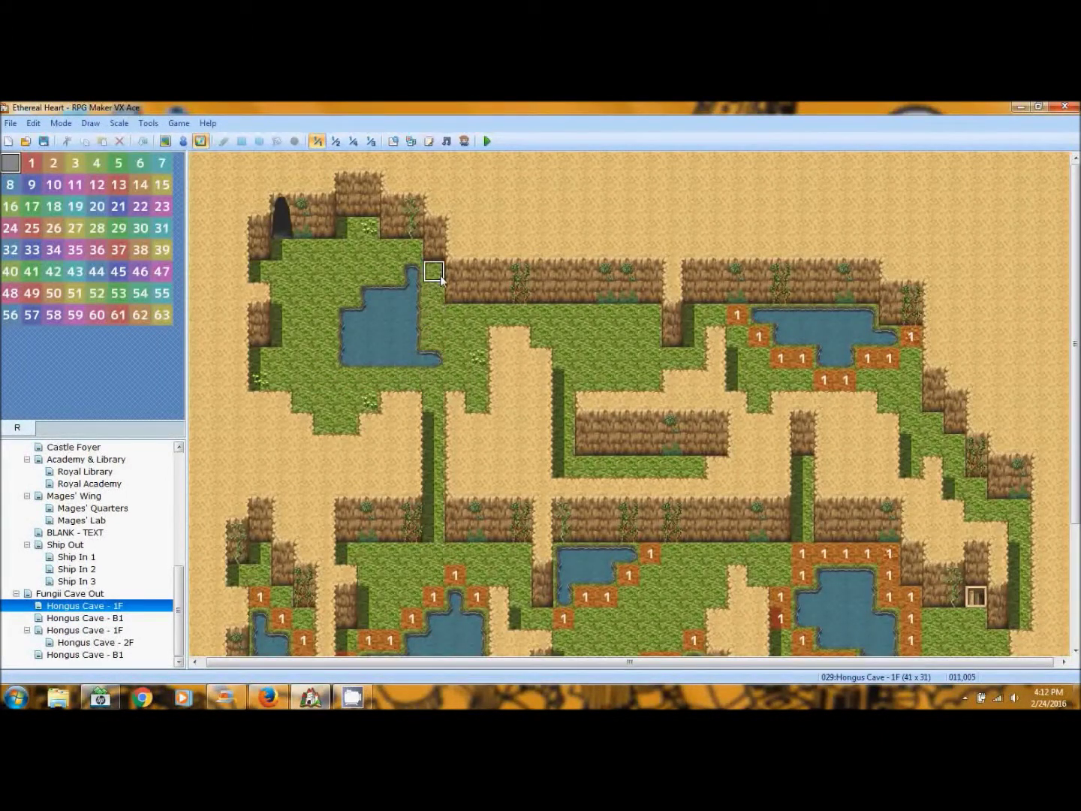
left_click(34, 166)
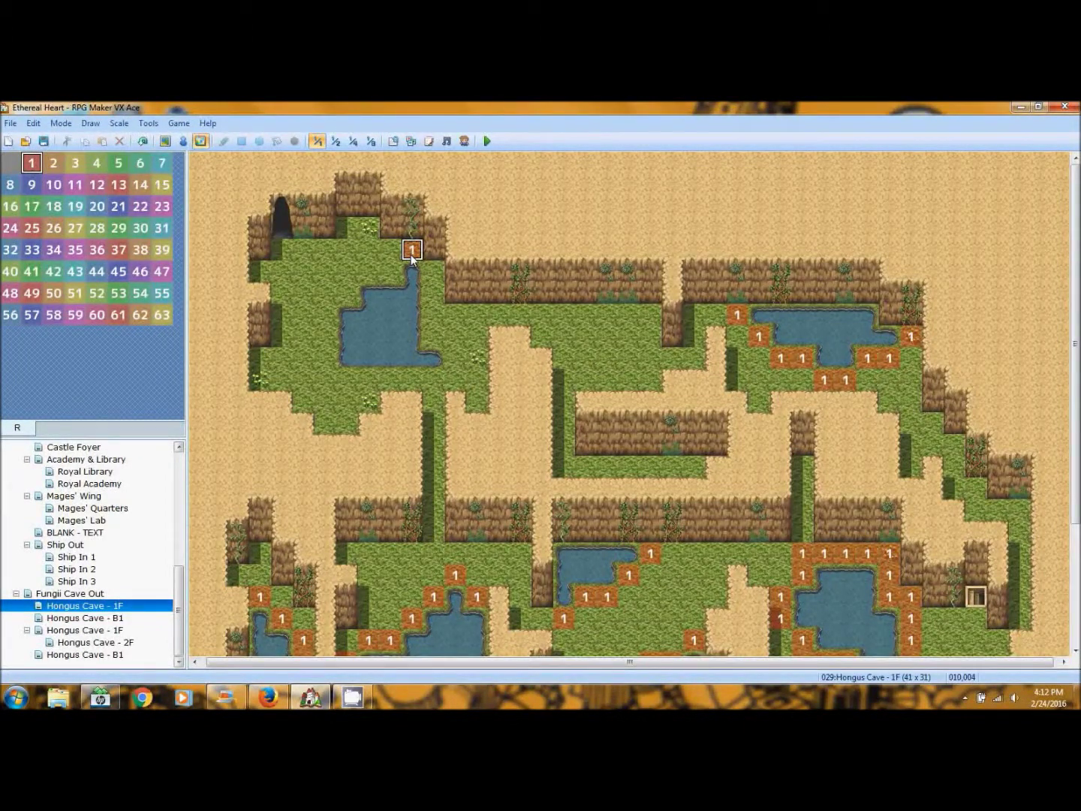
mouse_move(390, 271)
left_mouse_down()
mouse_move(334, 318)
mouse_move(344, 354)
mouse_move(333, 355)
mouse_move(346, 381)
mouse_move(437, 381)
mouse_move(451, 353)
mouse_move(444, 328)
mouse_move(439, 338)
mouse_move(434, 273)
left_mouse_up()
left_click(325, 380)
left_click(462, 387)
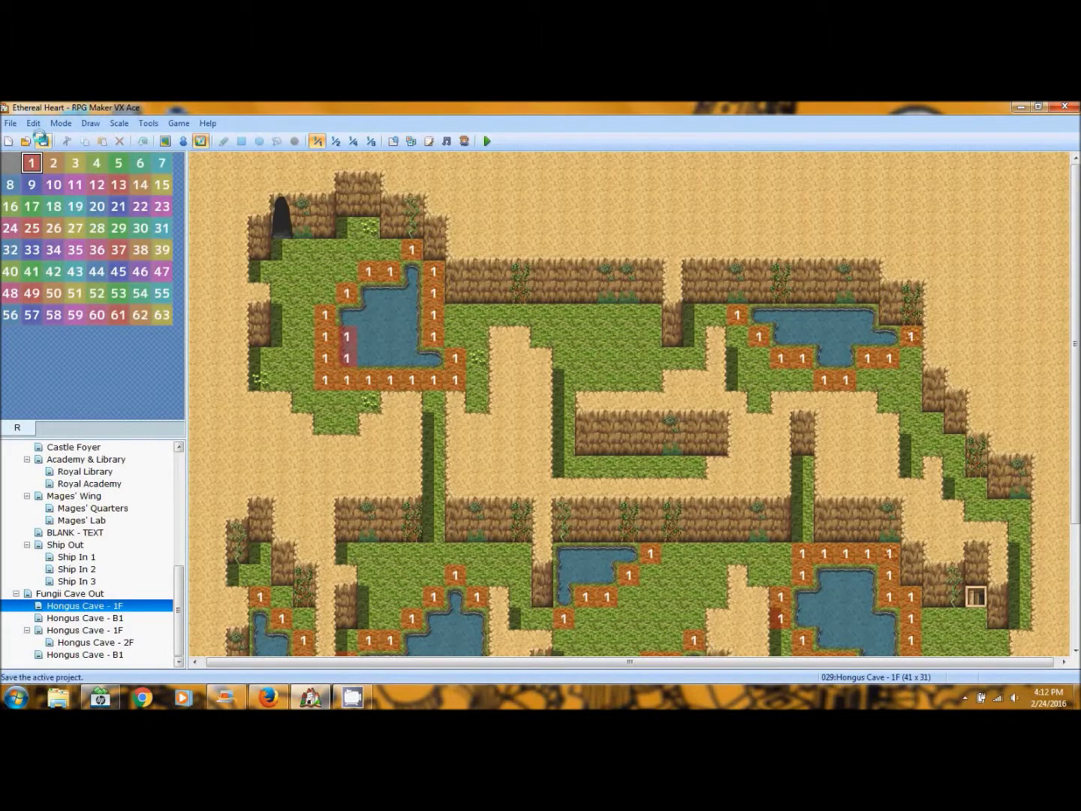
- Save the project and start a playtest with a New Game
left_click(44, 139)
left_click(487, 140)
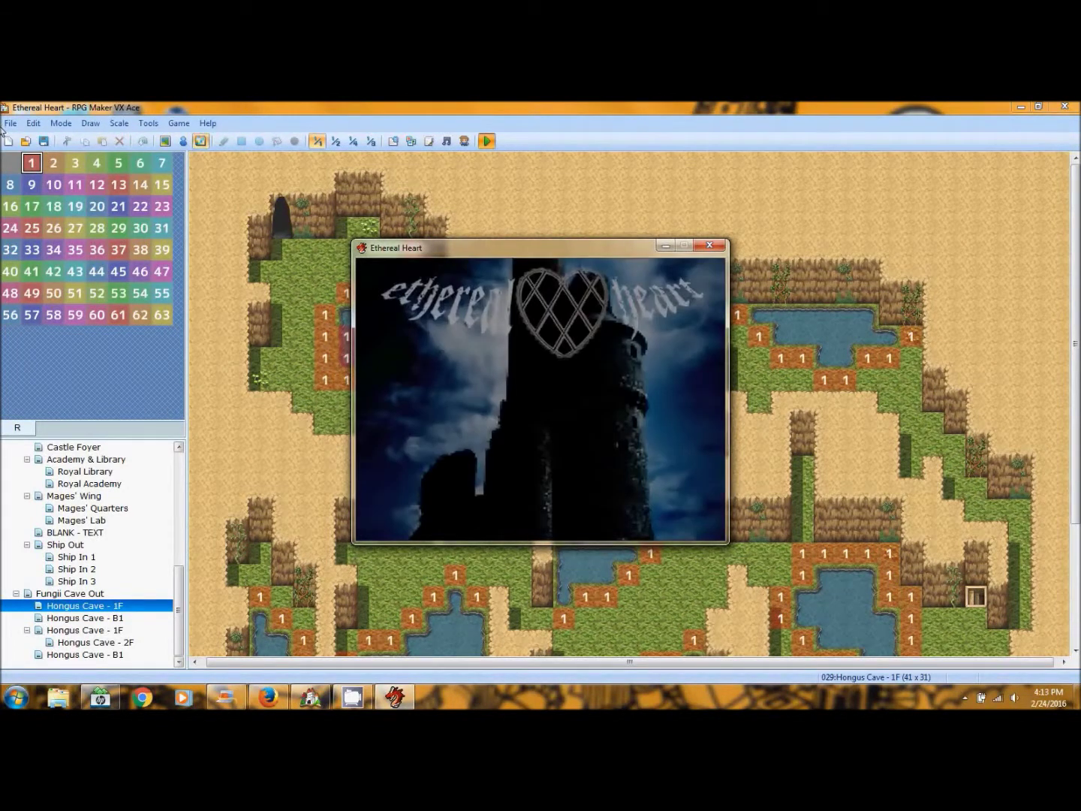
key("Up")
key("Return")
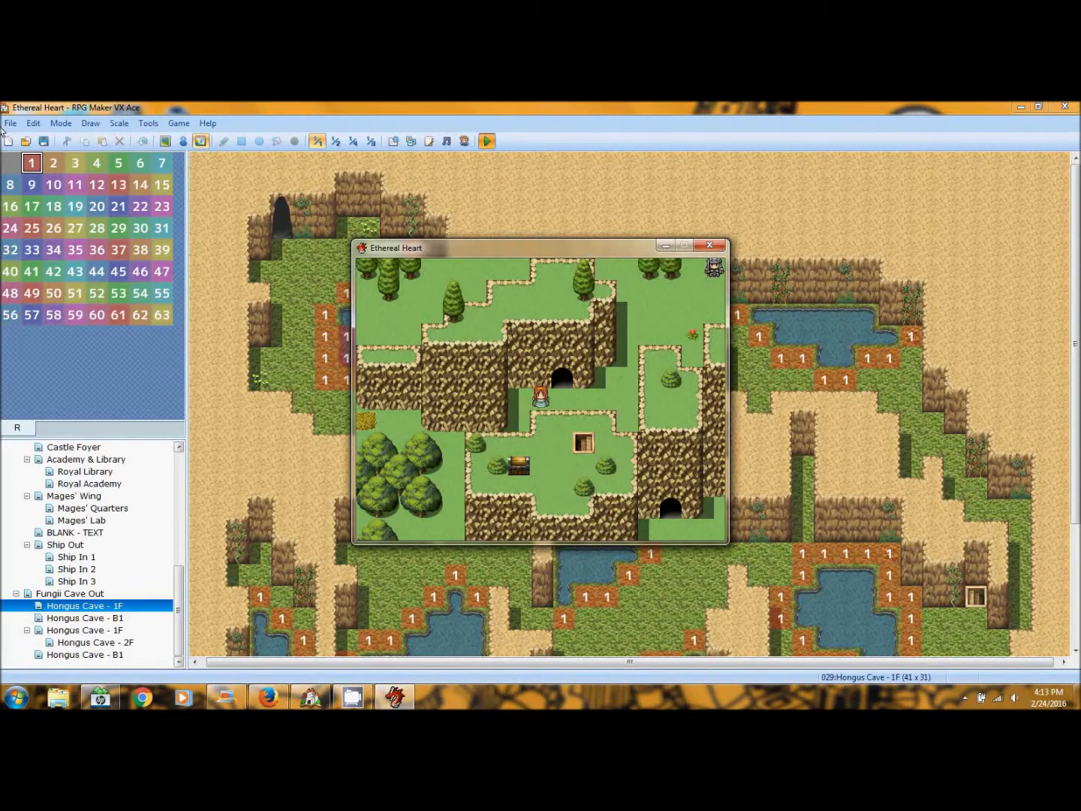
- Walk the character into the cave and through it, leaving the first battle
key("Left")
key("Right")
key("Right")
key("Up")
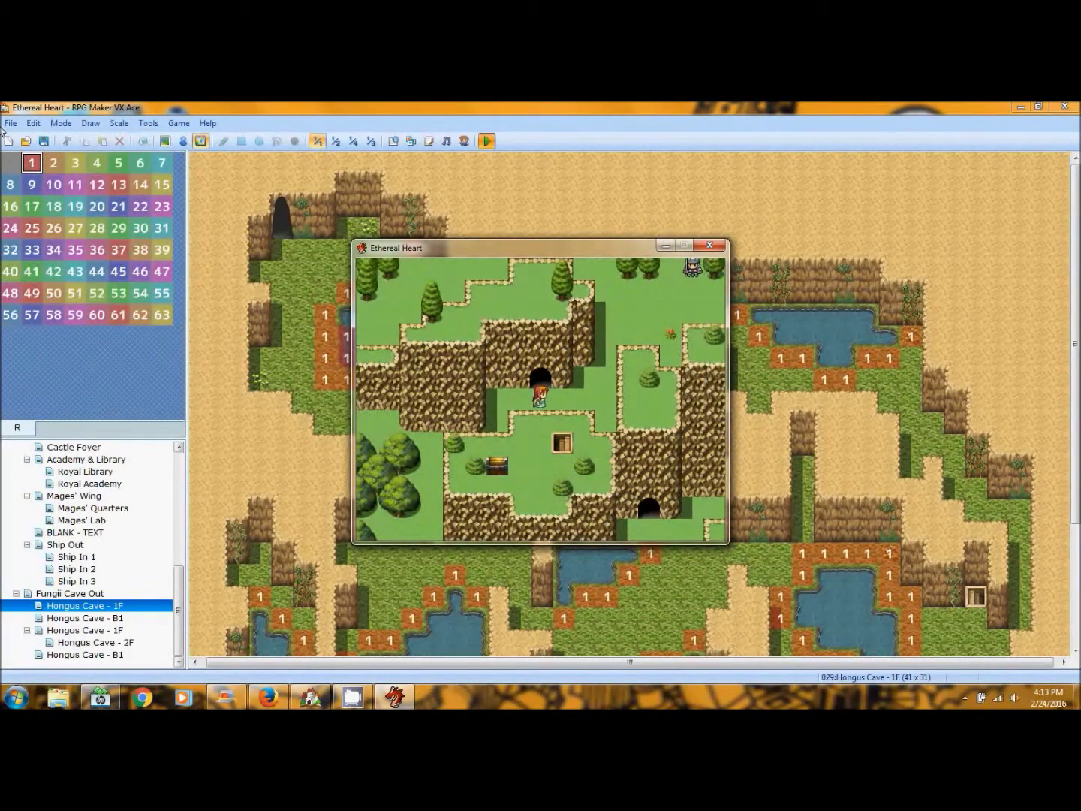
key("Up")
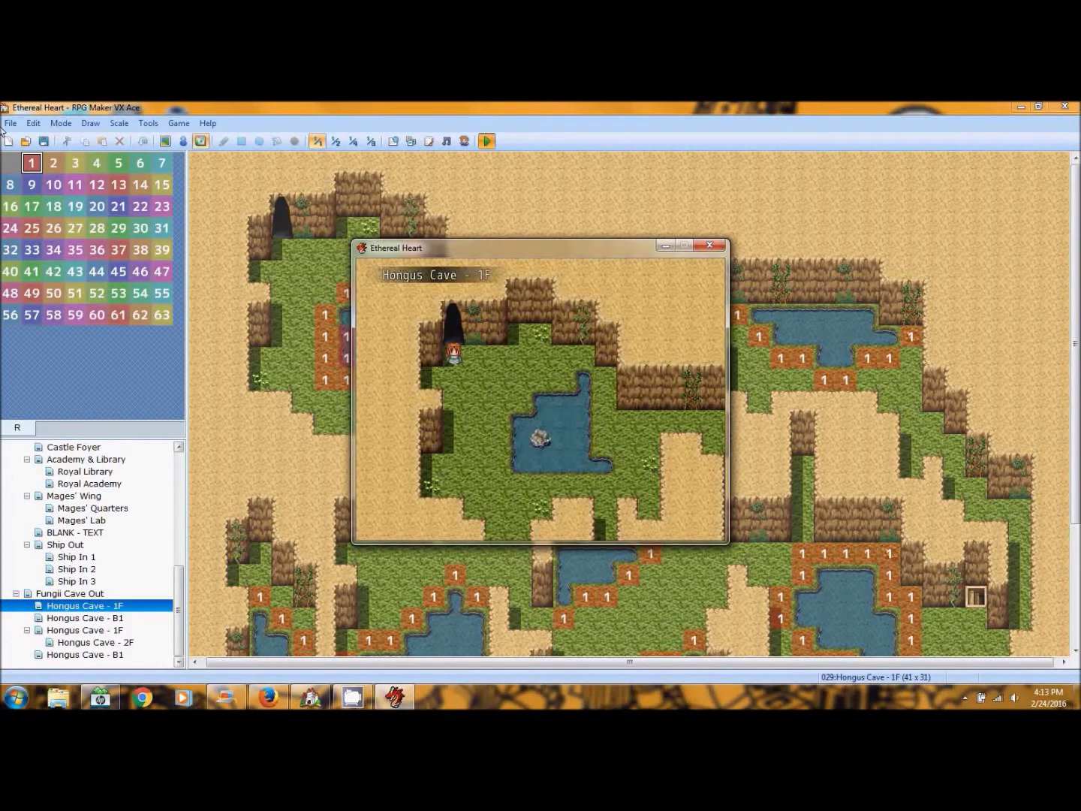
key("Down")
key("Right")
key("Right")
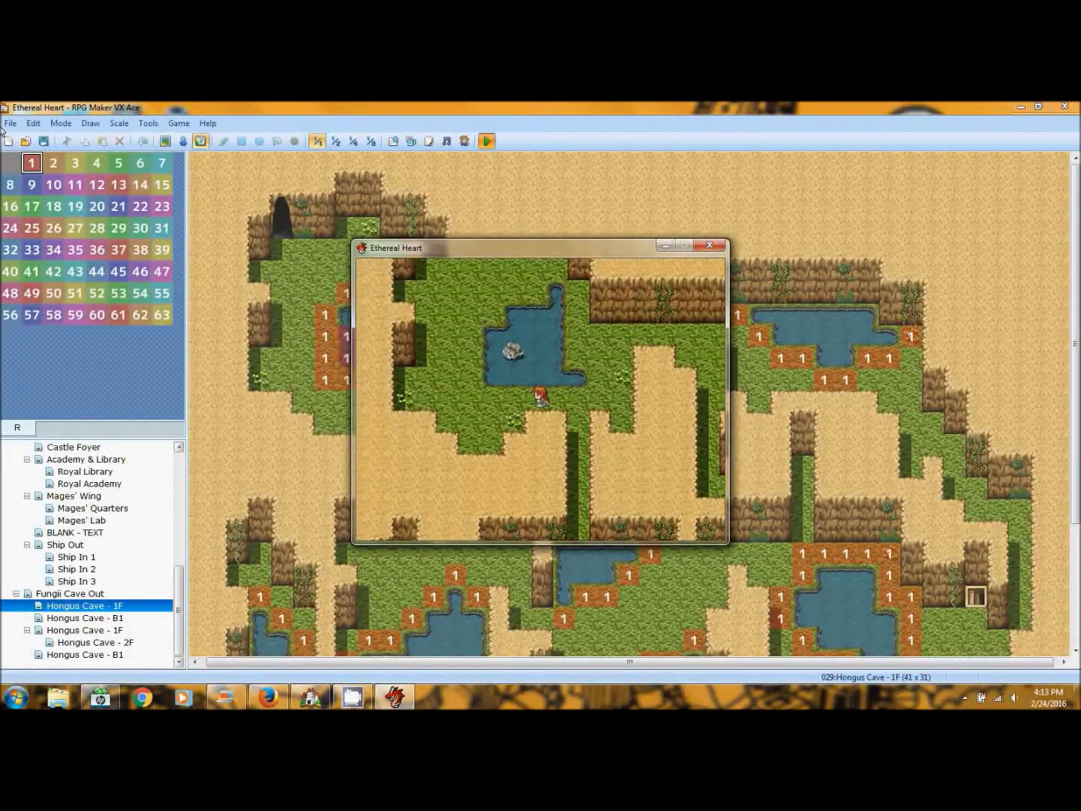
key("Right")
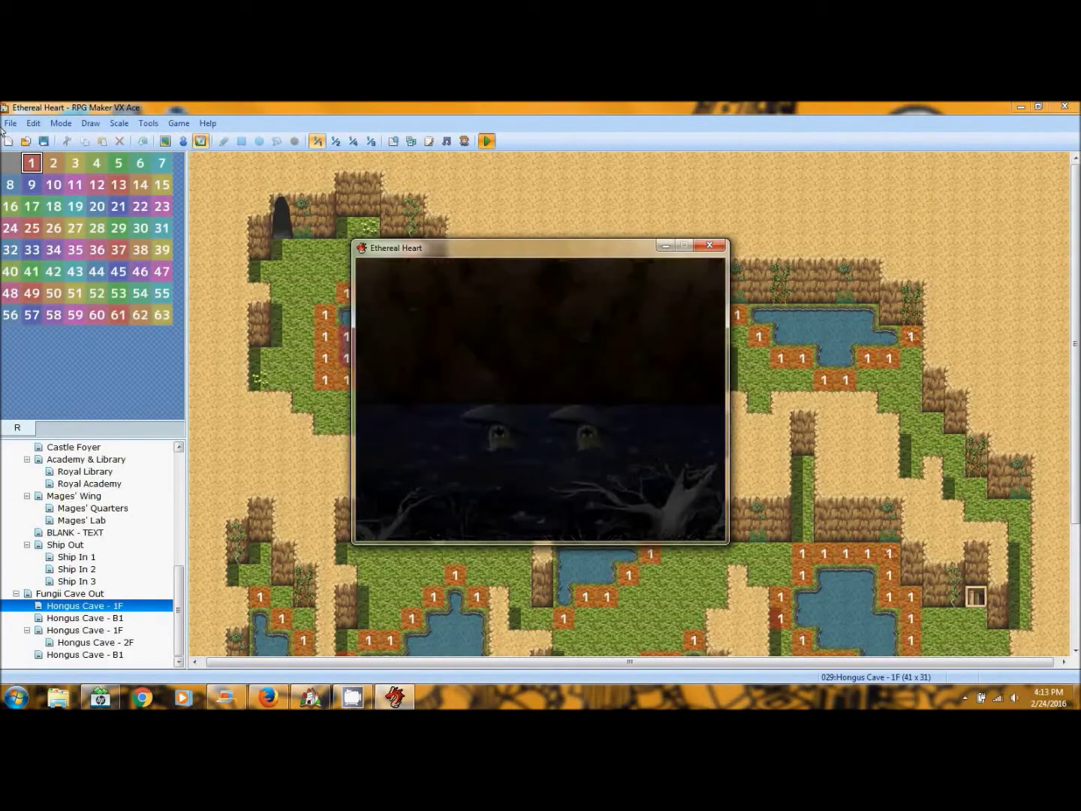
key("Right")
- Pace up and down the corridor until a Mad Shroom battle starts, then close the game window
key("Down")
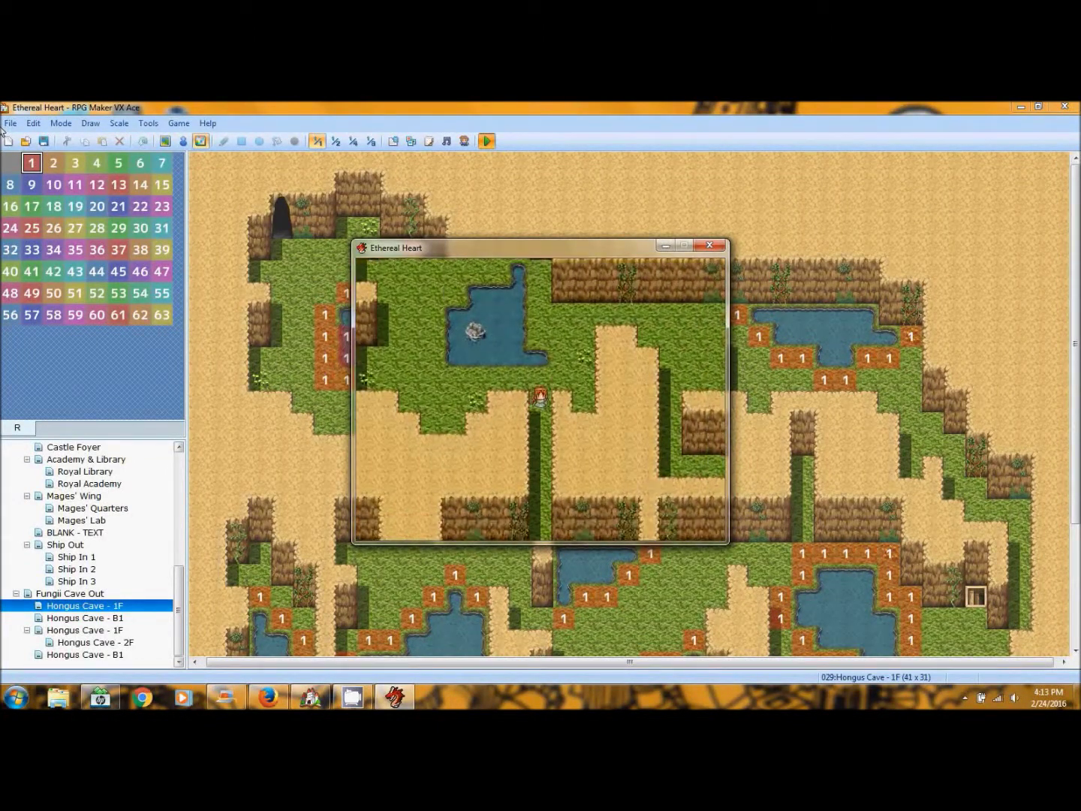
key("Up")
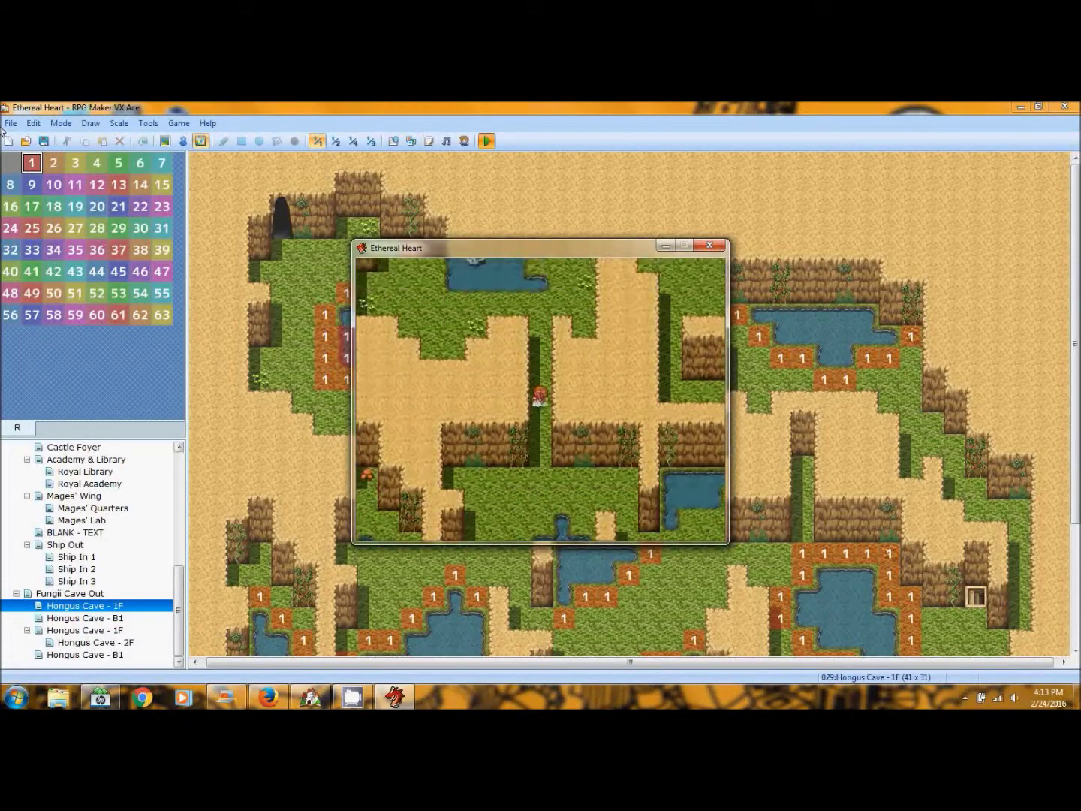
key("Down")
key("Down")
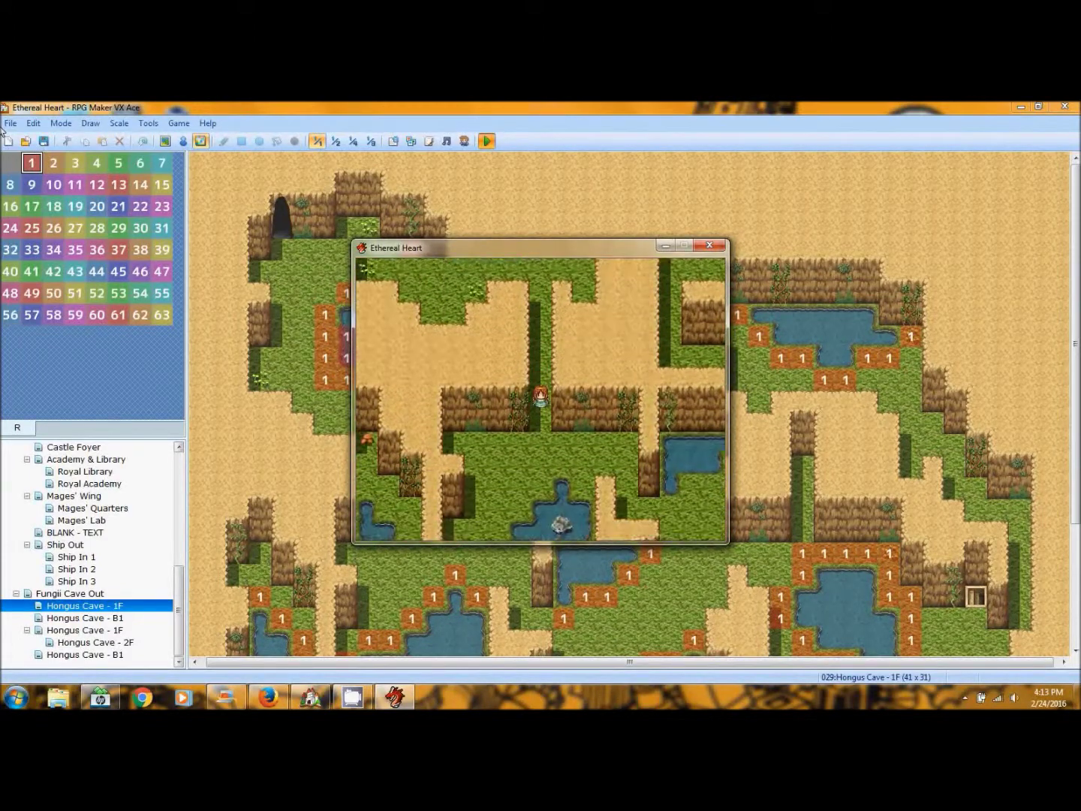
key("Up")
key("Down")
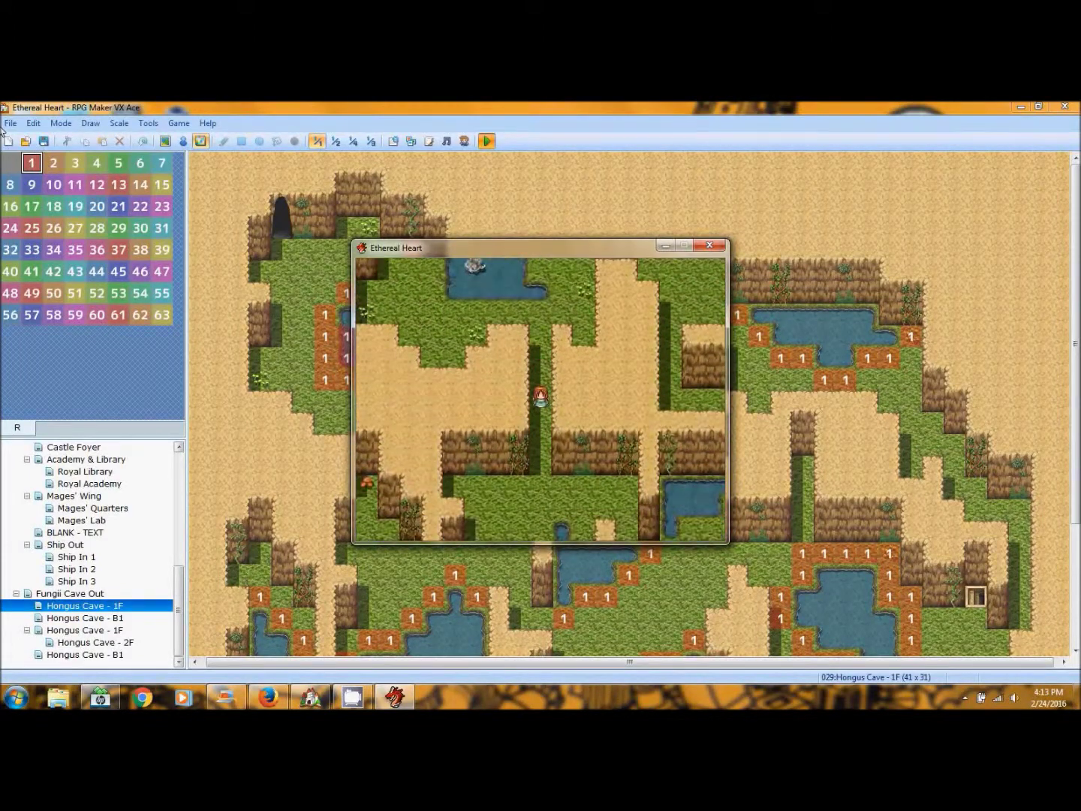
key("Up")
key("Up")
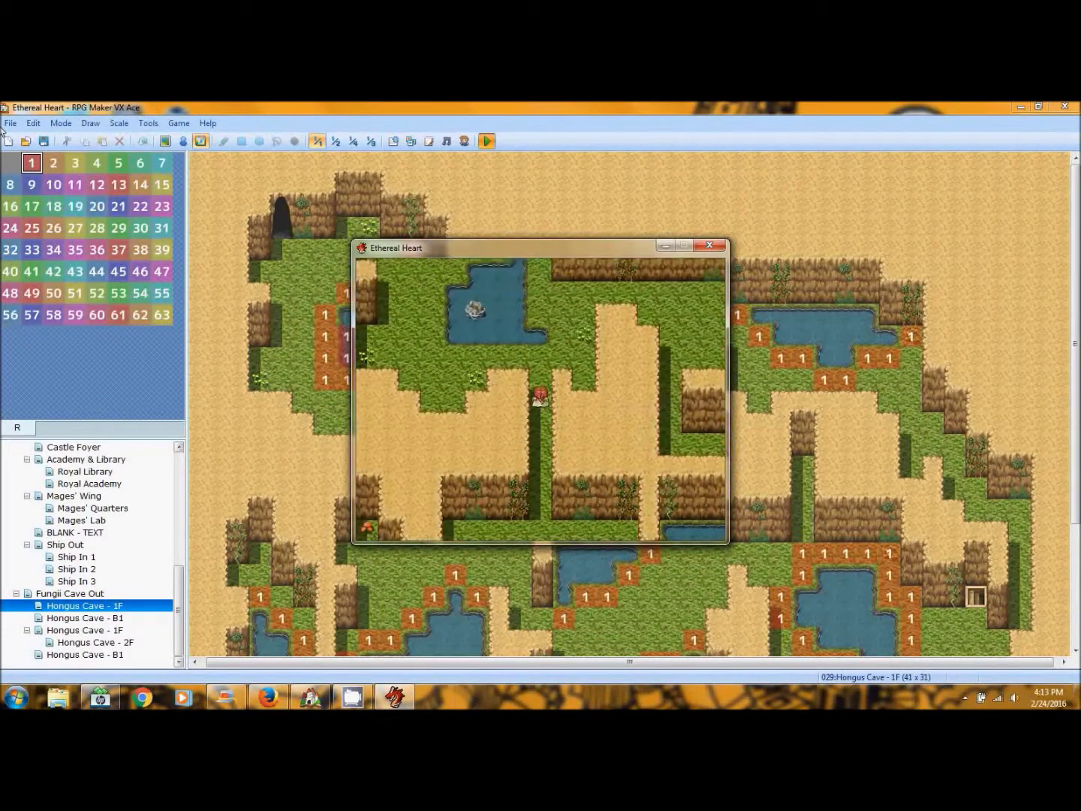
key("Down")
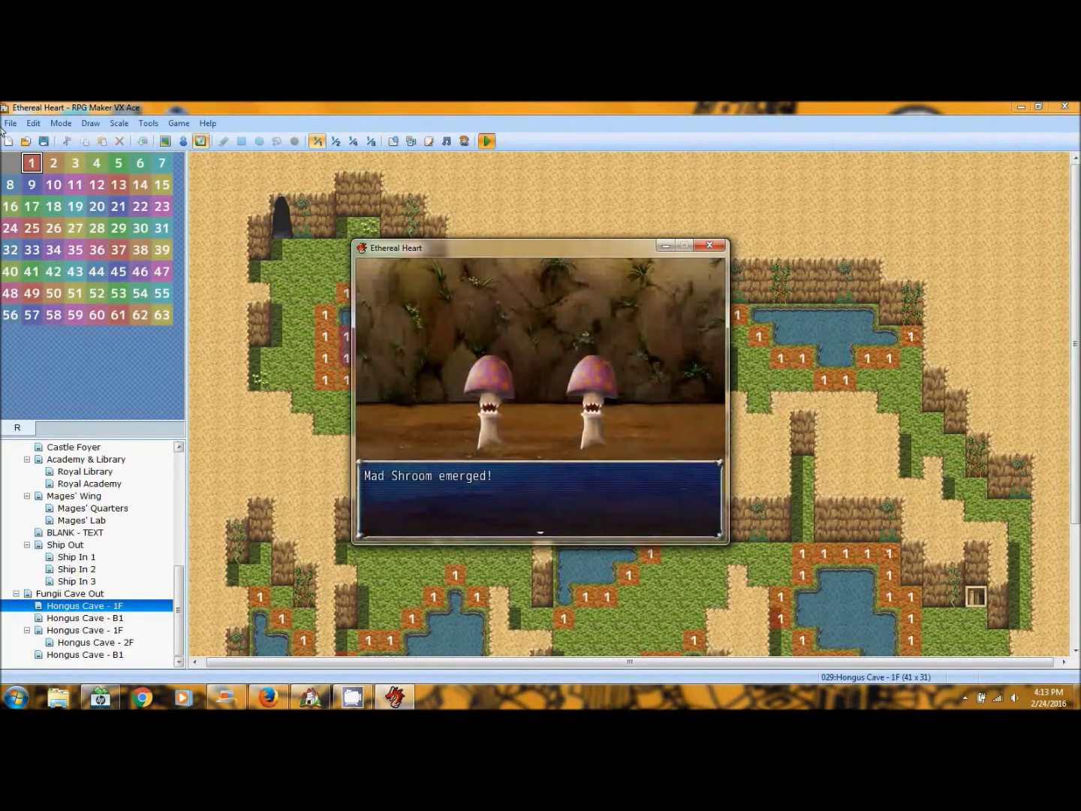
key("Return")
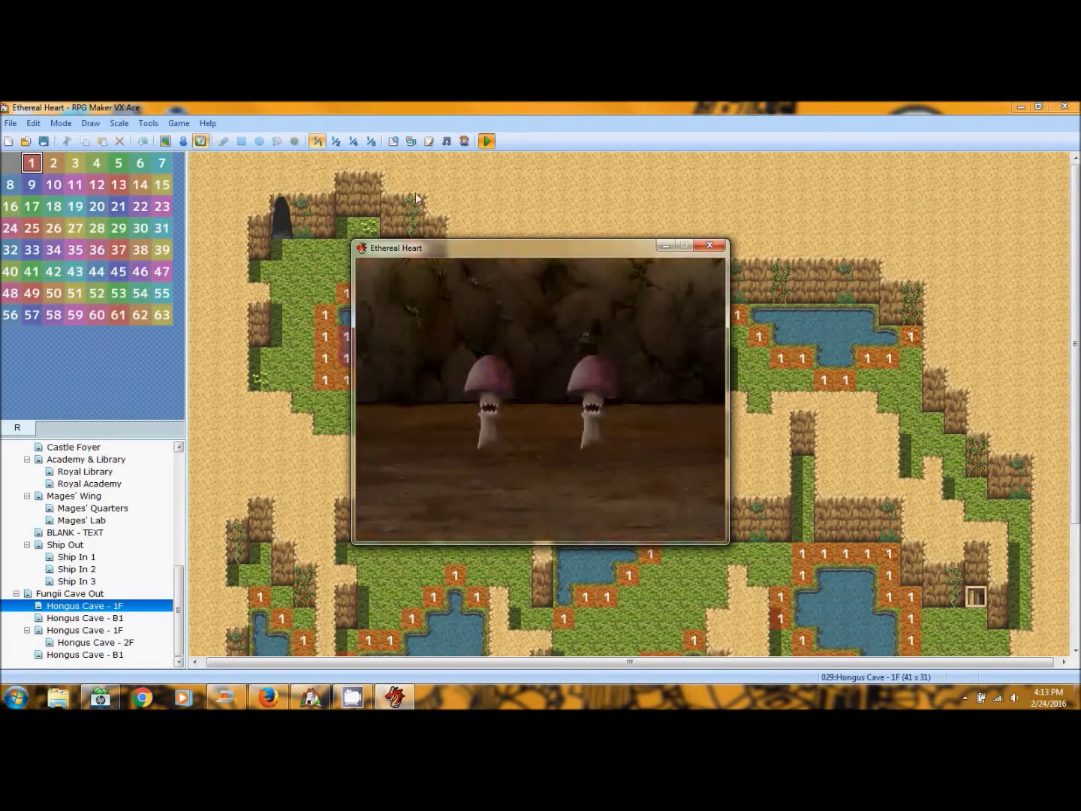
left_click(708, 248)
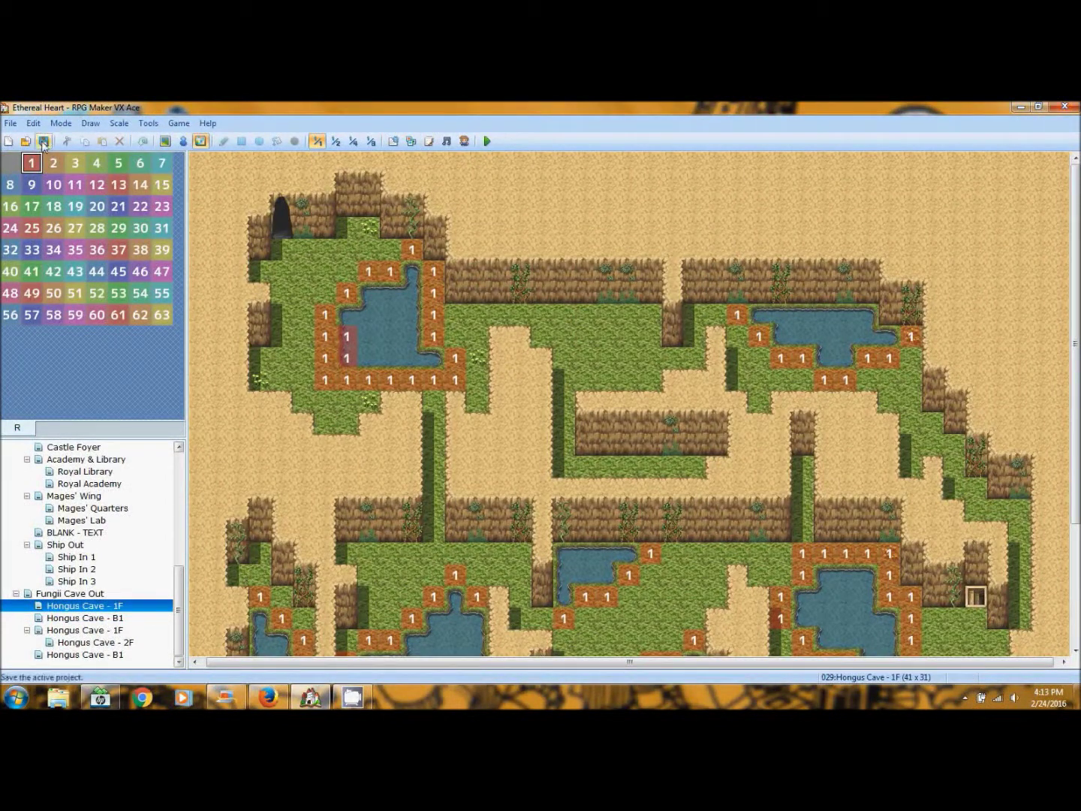
- Paint one more region 1 tile and open Hongus Cave - 1F's Map Properties
left_click(325, 315)
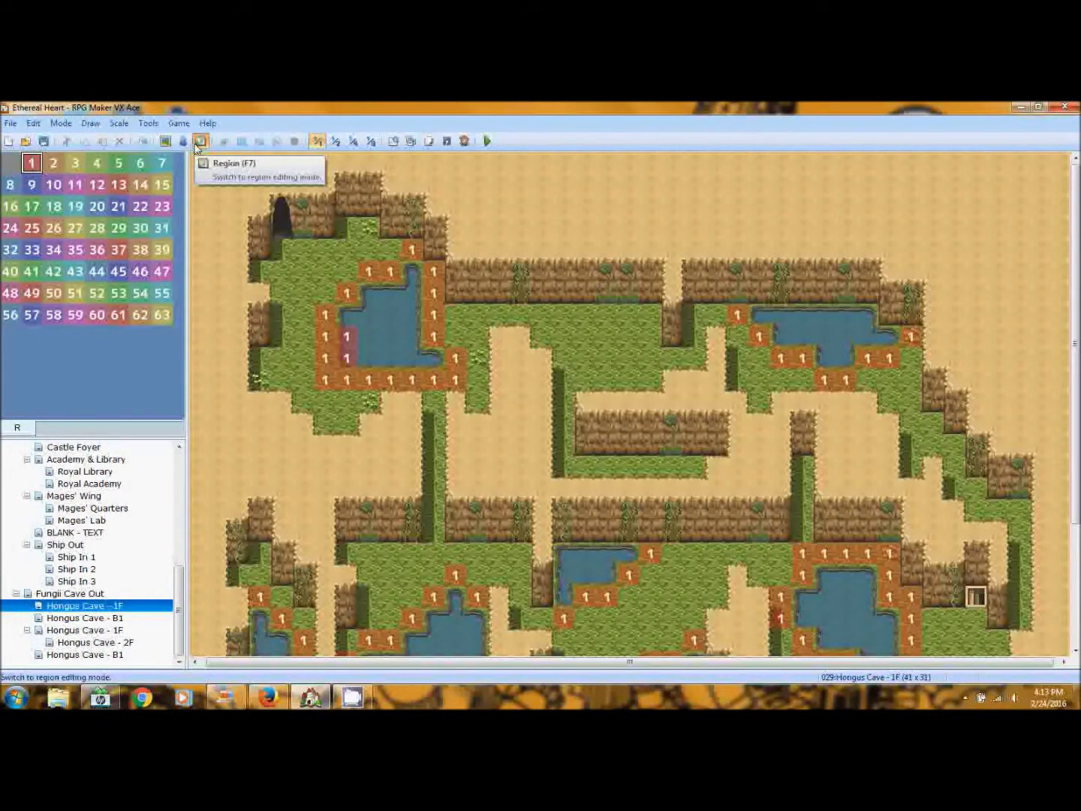
right_click(116, 606)
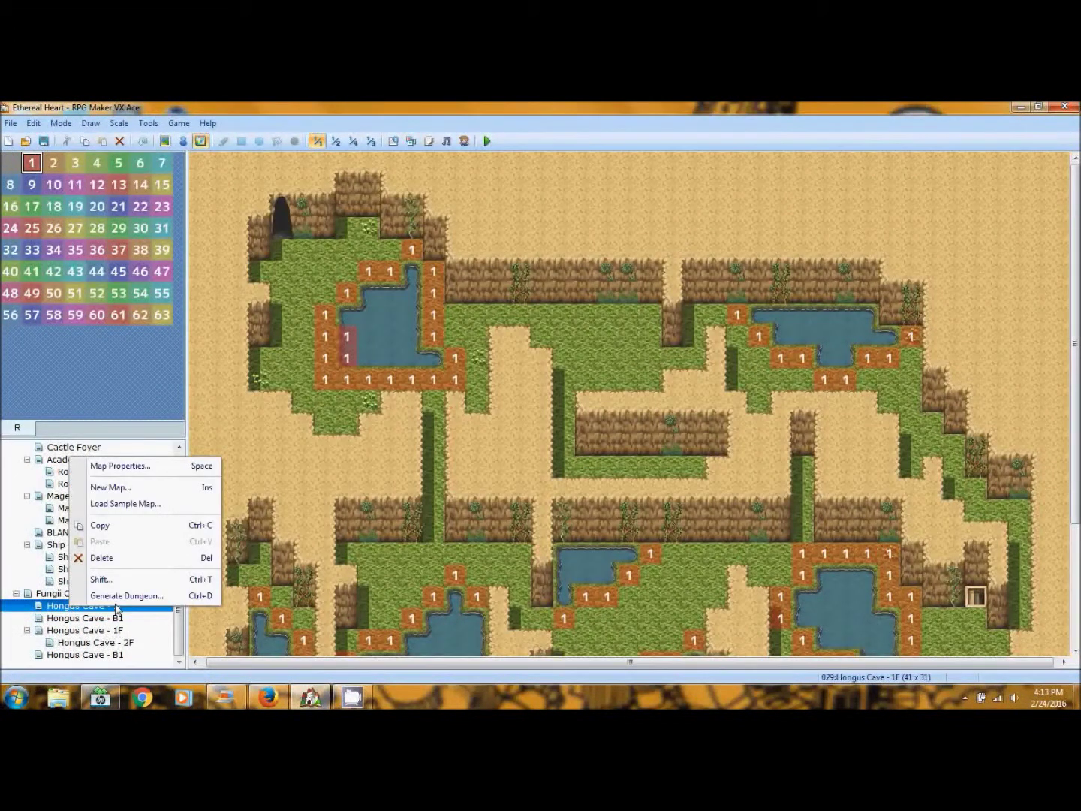
left_click(119, 465)
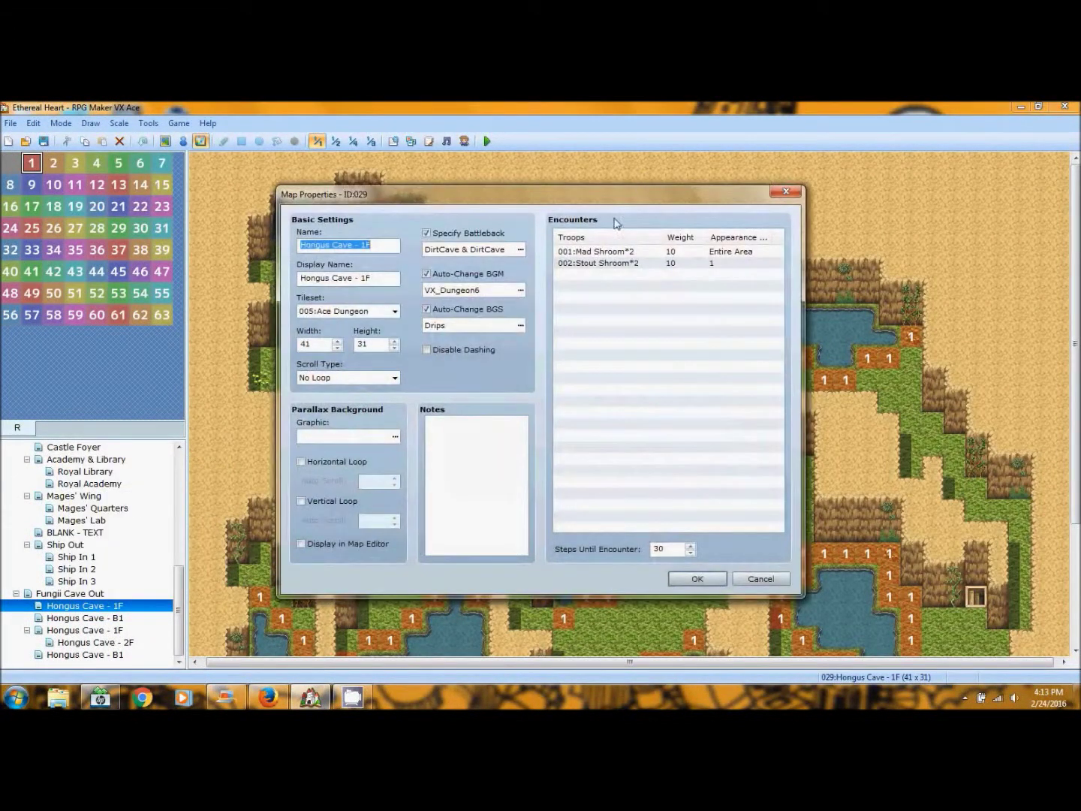
- Review the 001:Mad Shroom*2 and 002:Stout Shroom*2 encounters in the Encounters list
left_click(599, 254)
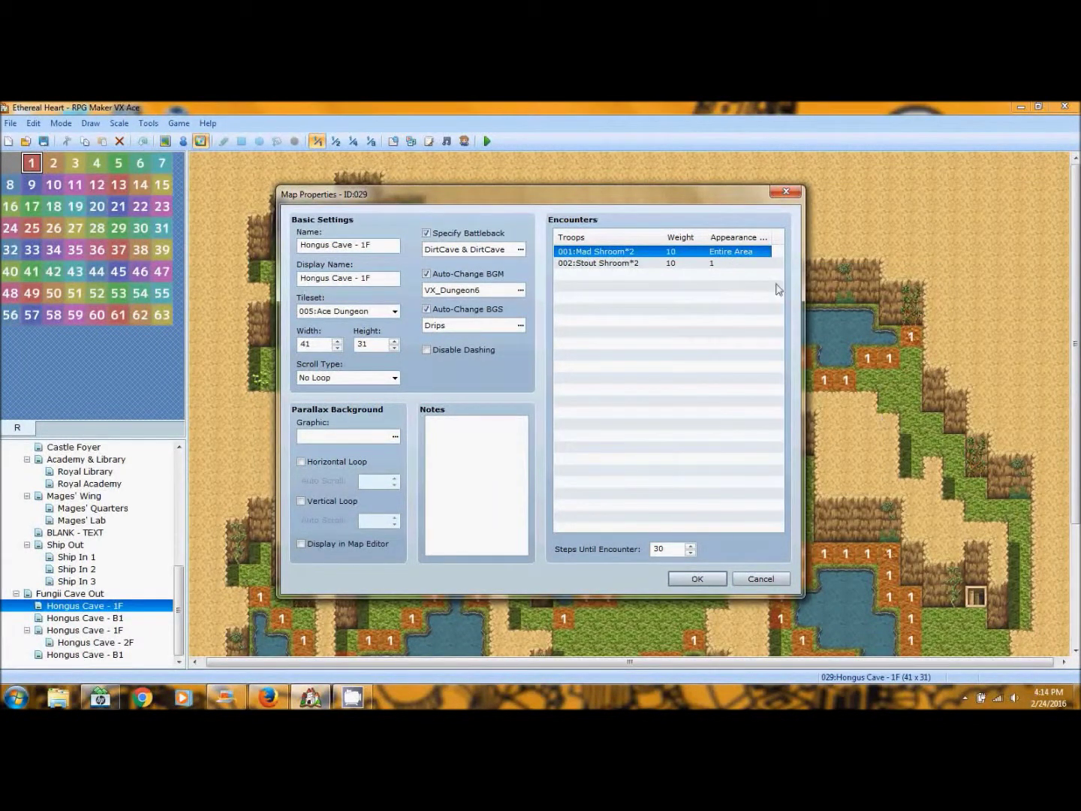
left_click(596, 262)
right_click(596, 268)
- Limit the 002:Stout Shroom*2 encounter to region ID 1 and save the map properties
left_click(614, 274)
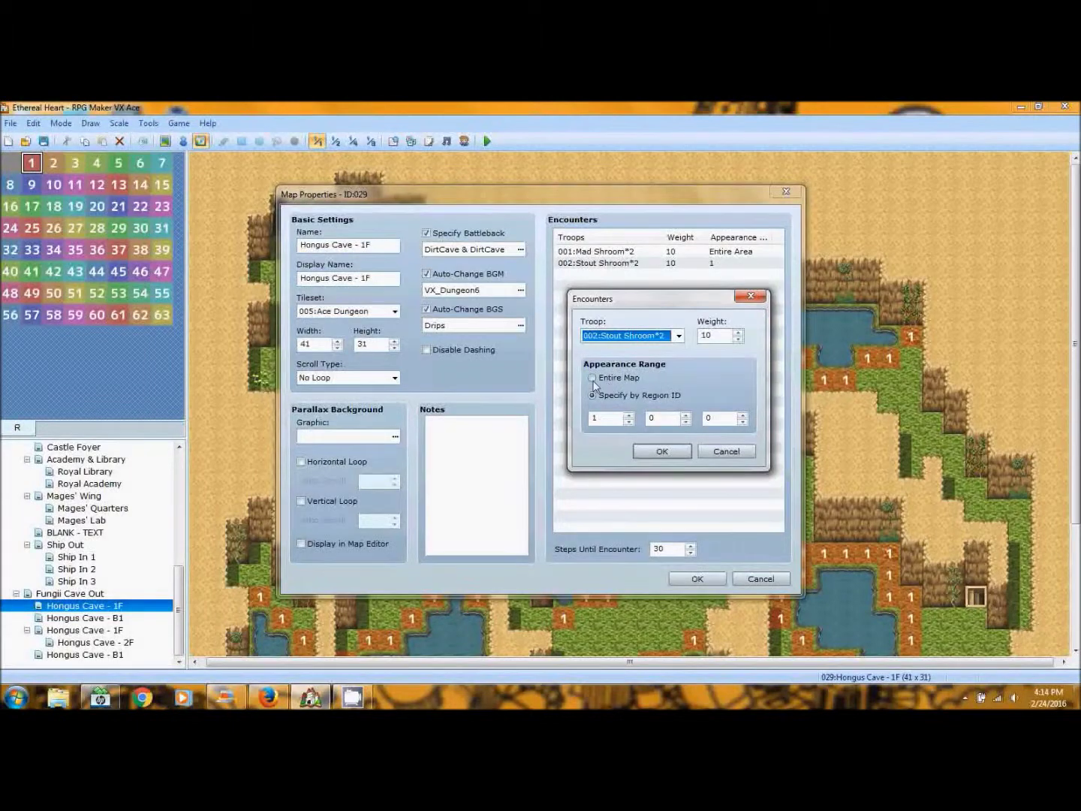
left_click(652, 451)
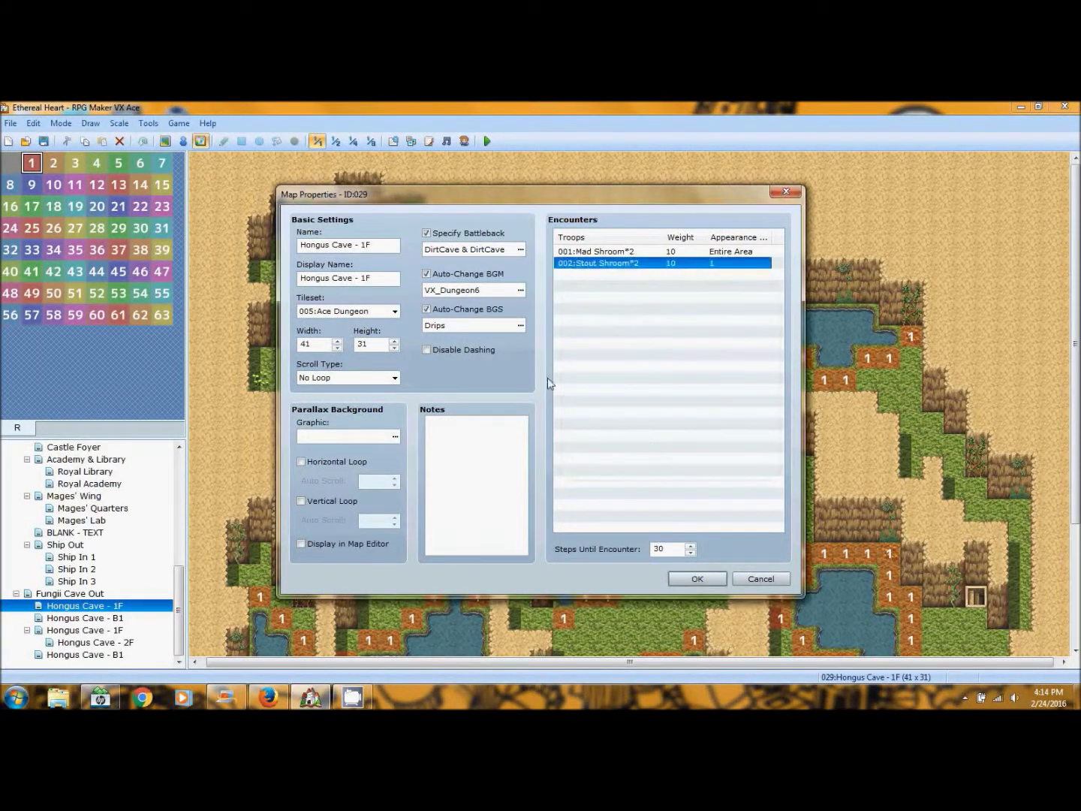
left_click(695, 581)
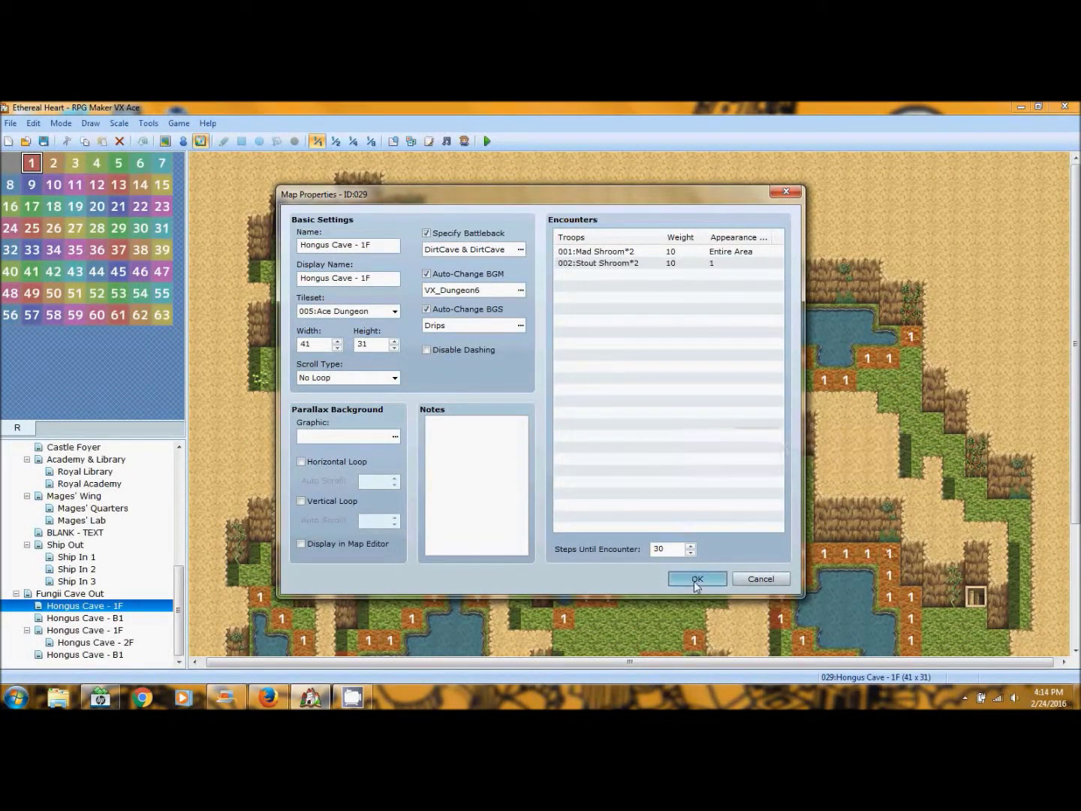